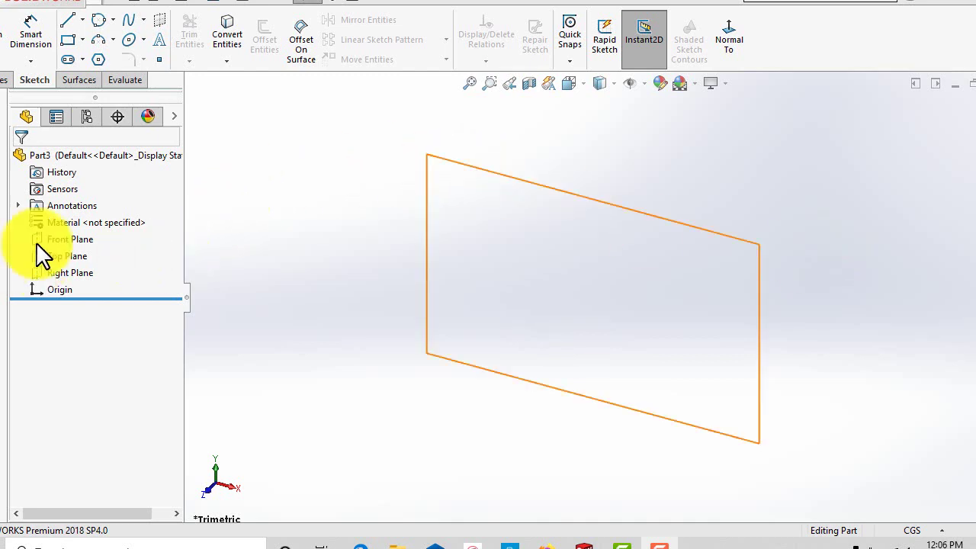
Start a new sketch on the Front Plane, viewed straight on.
click(67, 239)
key(ctrl+8)
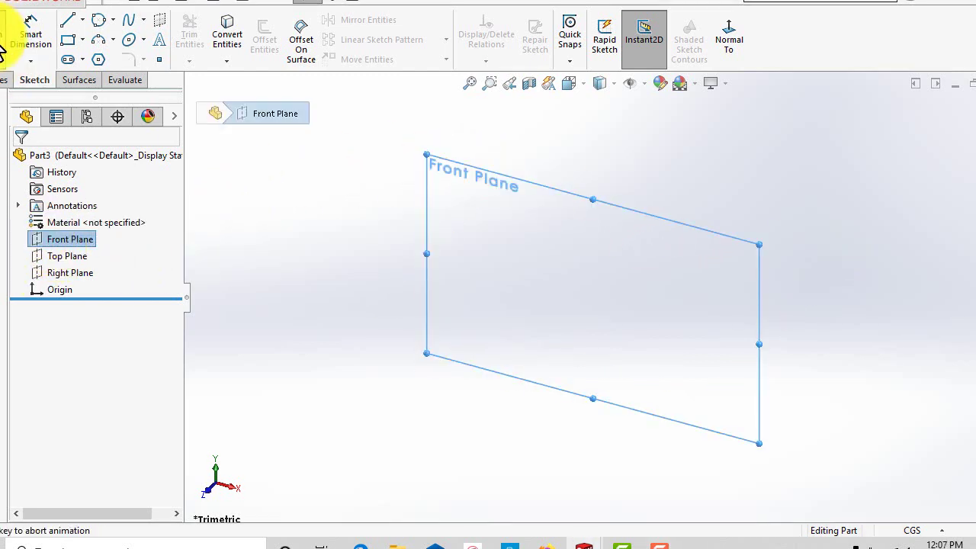
click(359, 236)
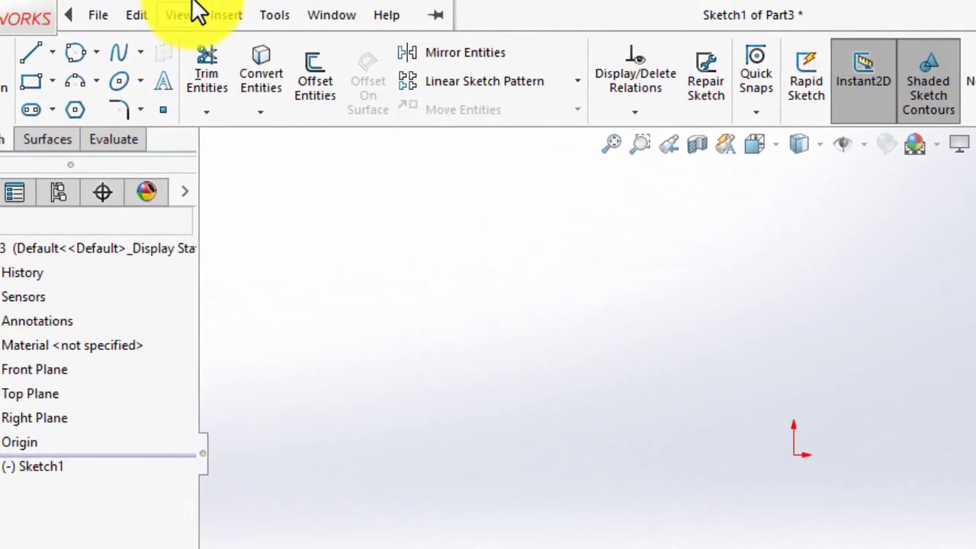
click(229, 1)
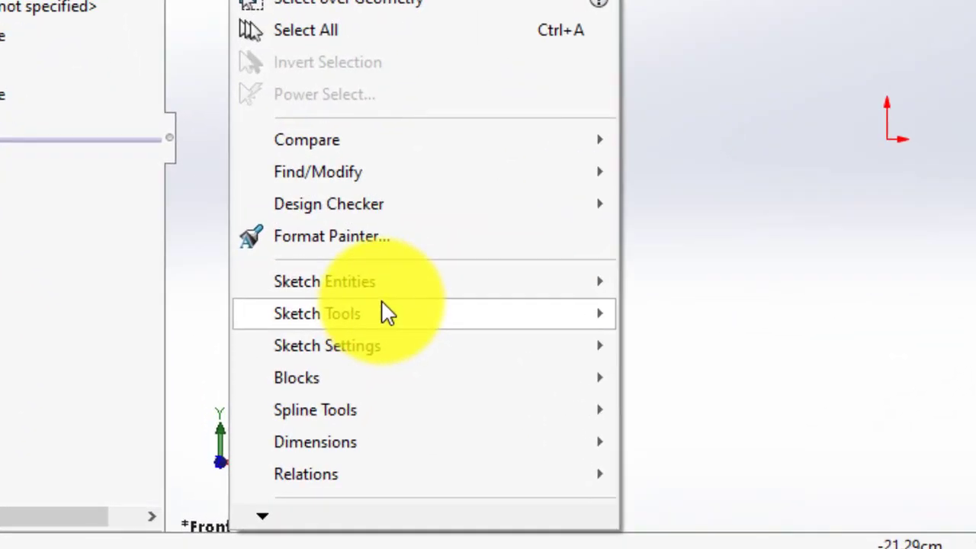
mouse_move(343, 365)
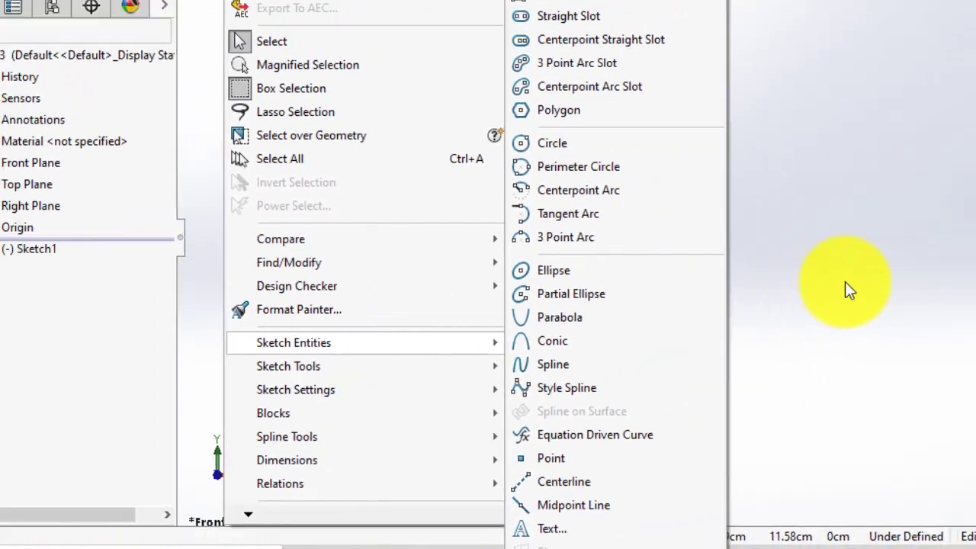
click(889, 161)
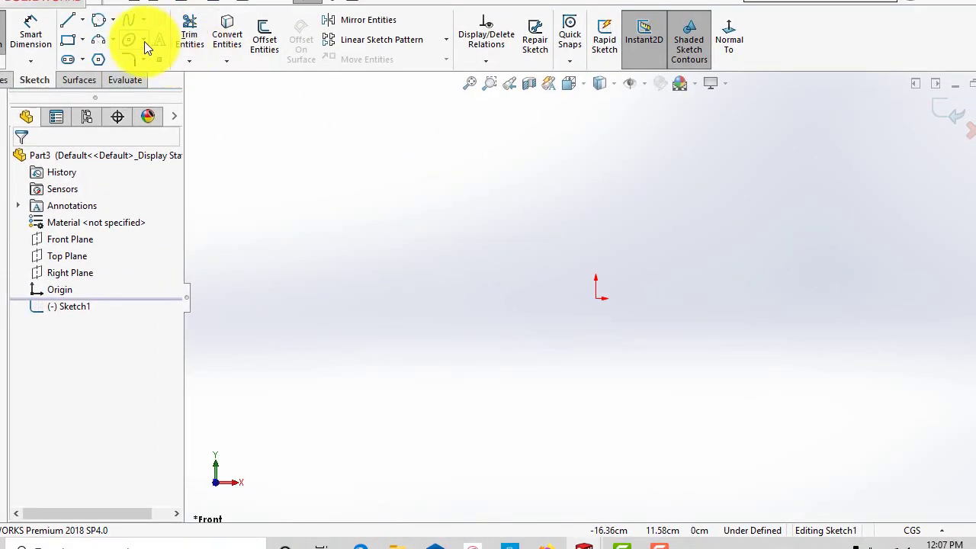
Sketch a horizontal ellipse centred on the origin, with radii of about 6.3 cm and 3.6 cm.
click(144, 42)
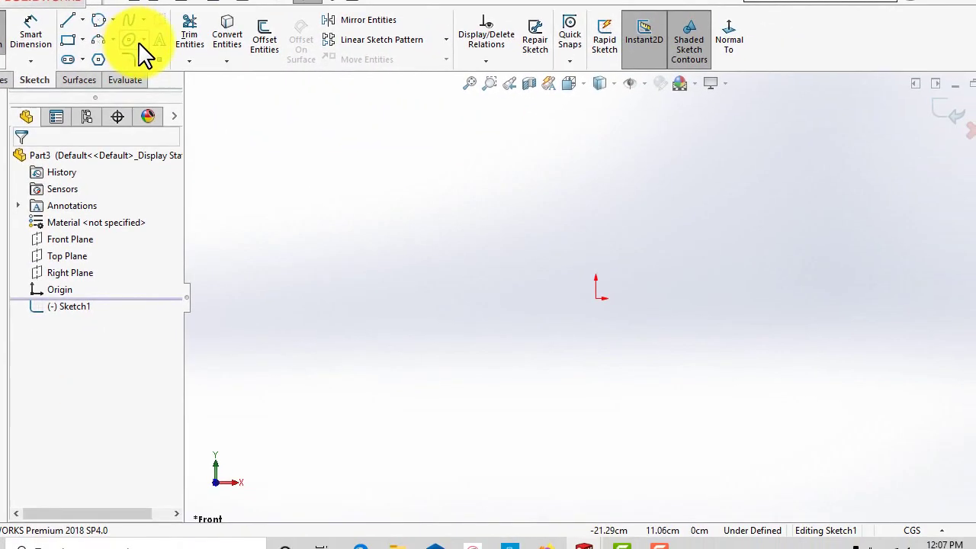
click(141, 41)
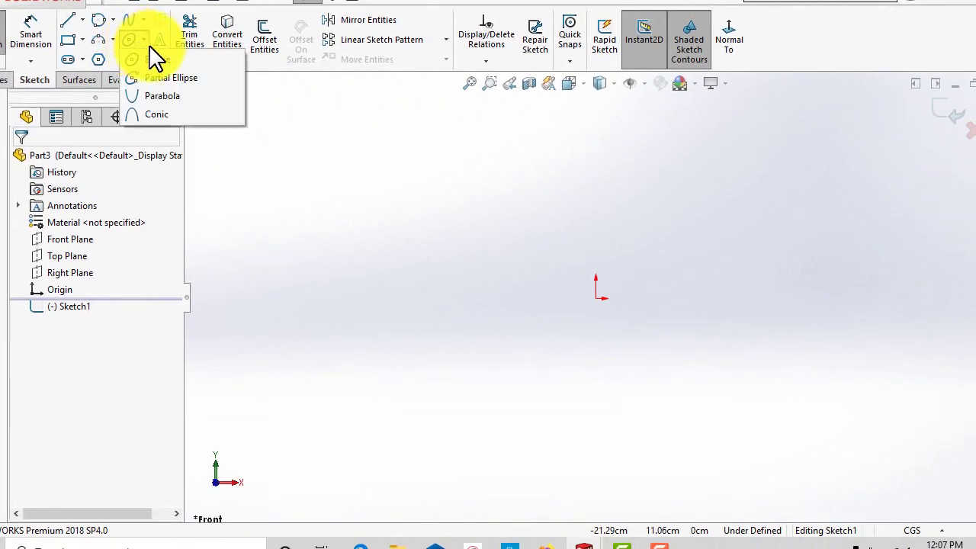
click(143, 42)
click(144, 43)
click(155, 59)
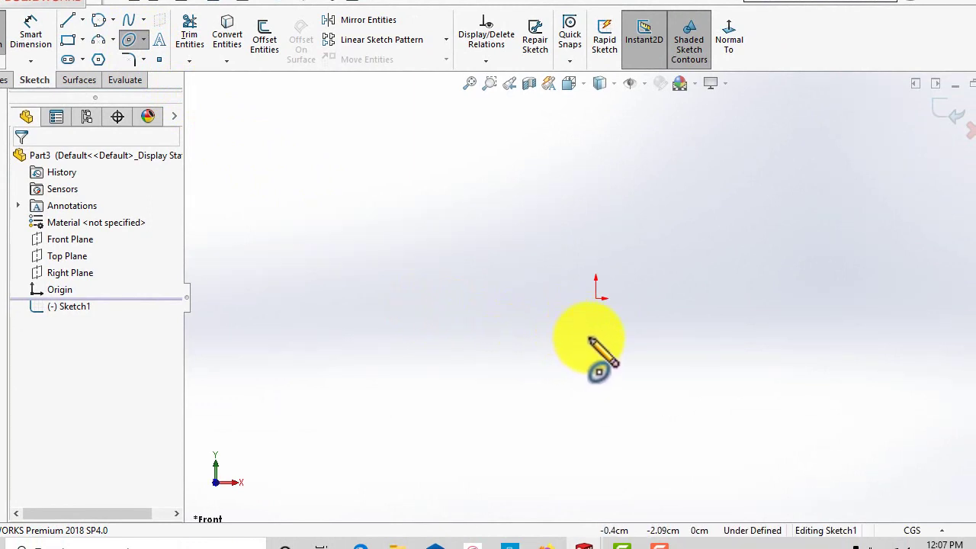
click(584, 301)
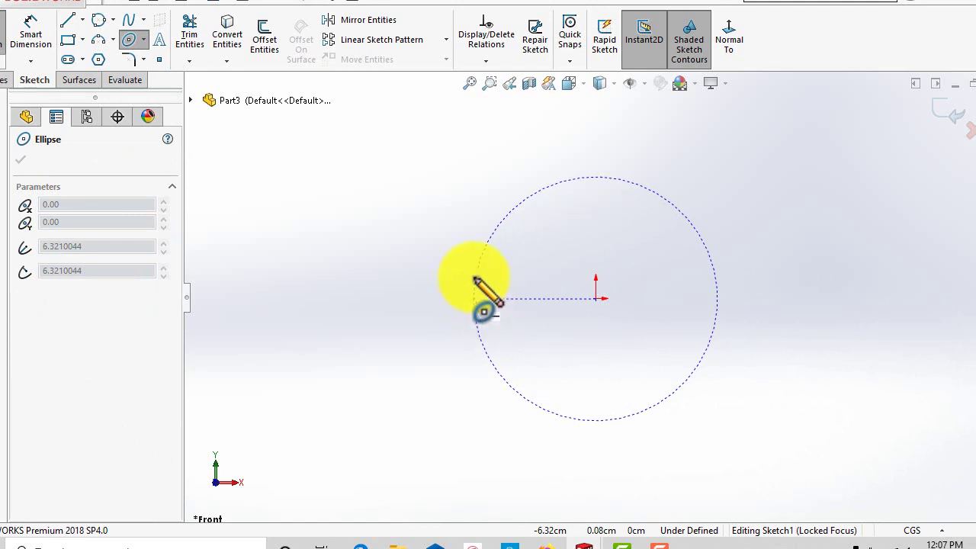
click(474, 280)
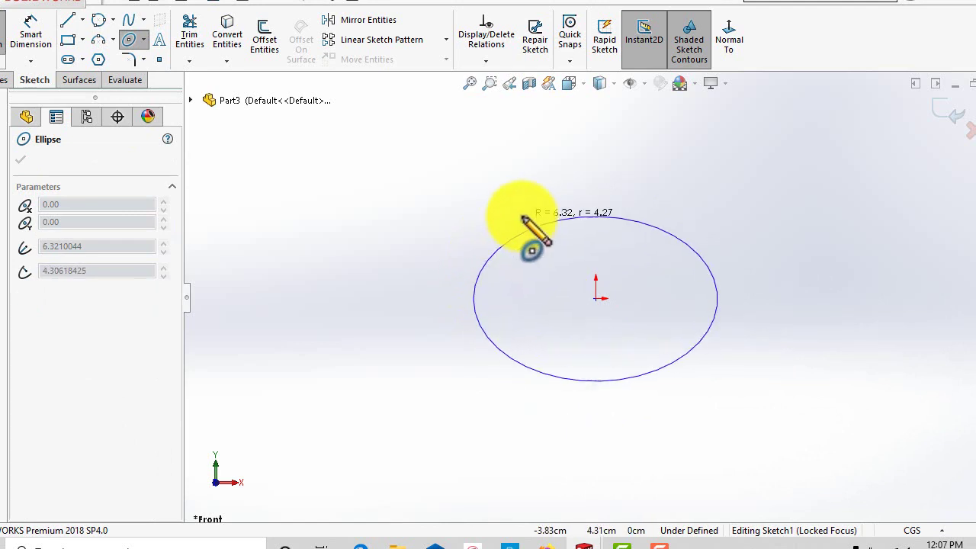
click(595, 232)
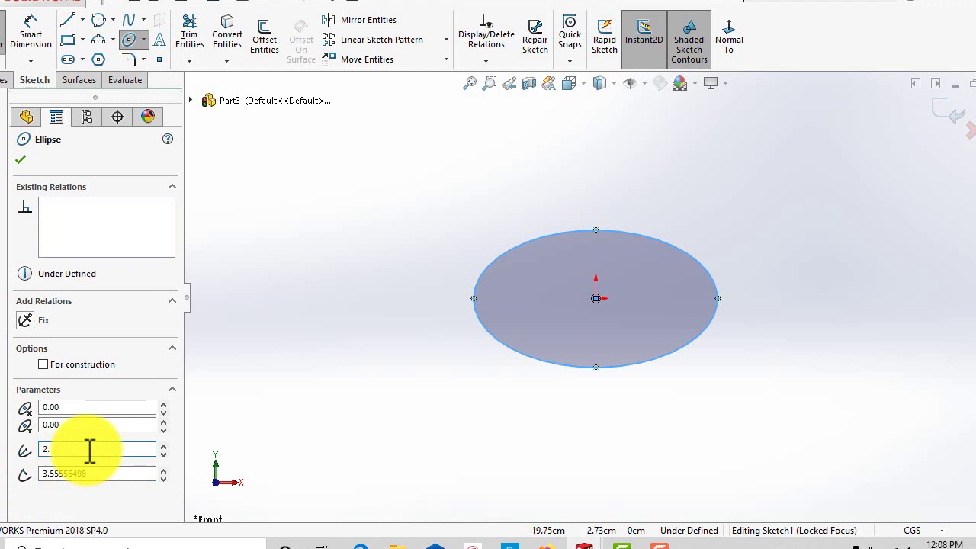
Set the ellipse's major radius to 2.5 cm and its minor radius to 1.5 cm, and accept it.
key(Return)
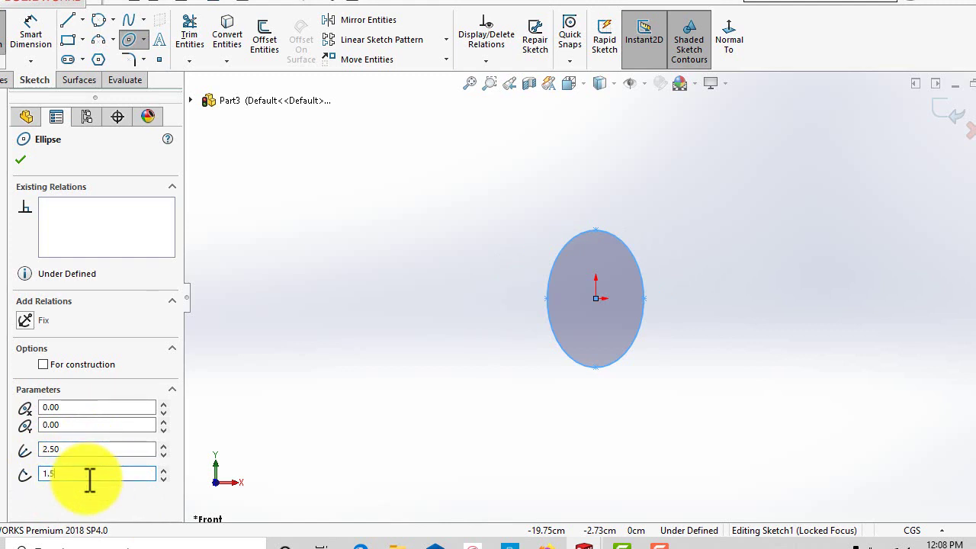
click(90, 479)
text(1.5)
key(Return)
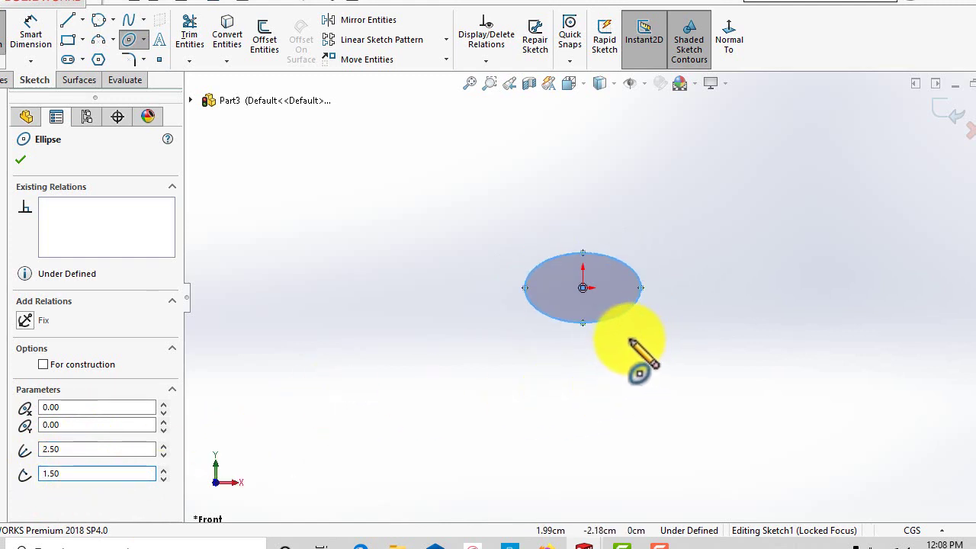
click(19, 161)
Sketch a 270° partial ellipse centred about 9.2 cm right of the origin, with radii of about 2.6 and 1.9 cm, open at its upper left.
scroll(622, 347, down, 1)
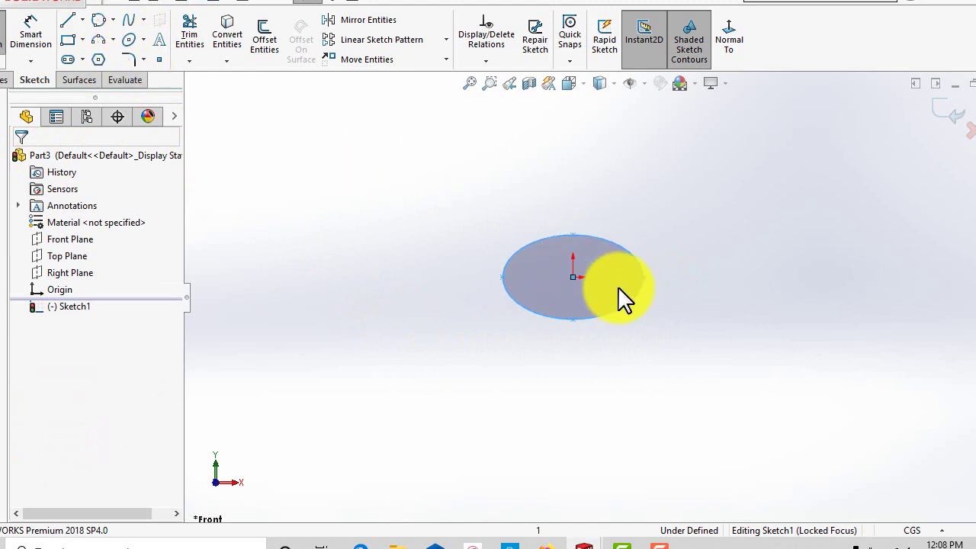
scroll(709, 282, down, 2)
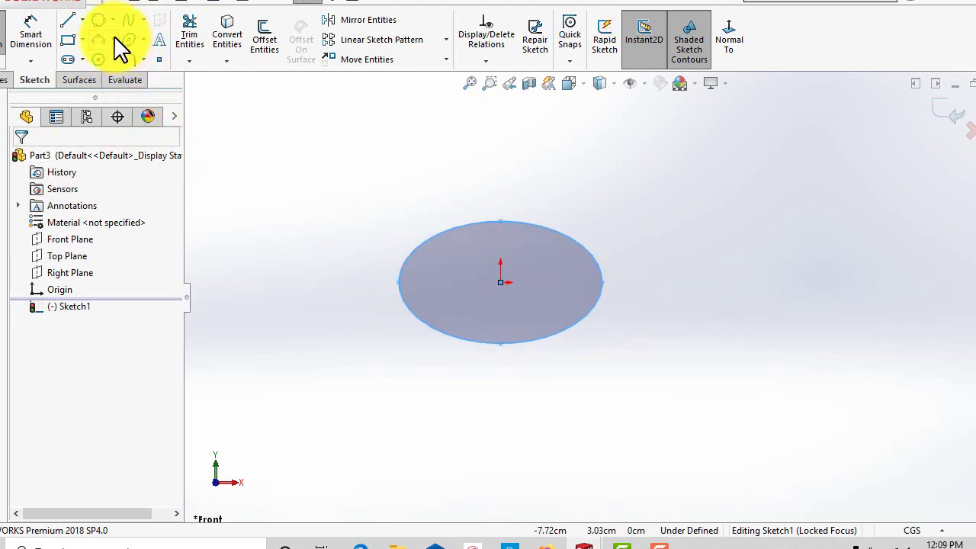
click(143, 39)
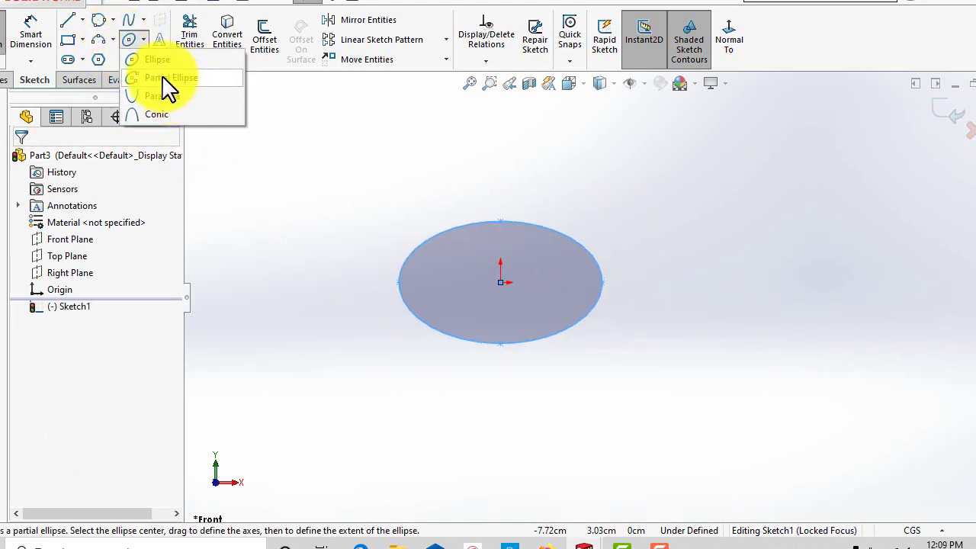
click(163, 78)
scroll(519, 366, up, 2)
scroll(709, 320, down, 1)
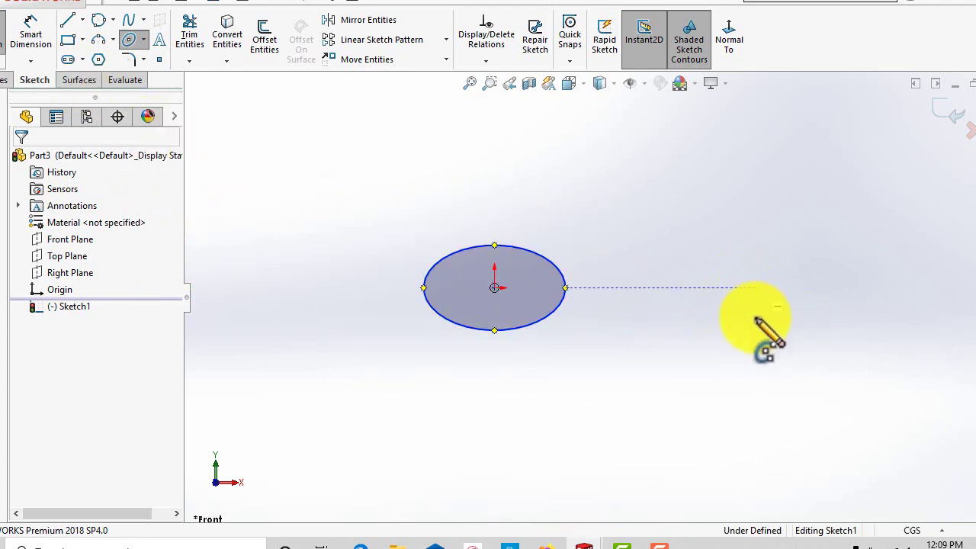
click(757, 288)
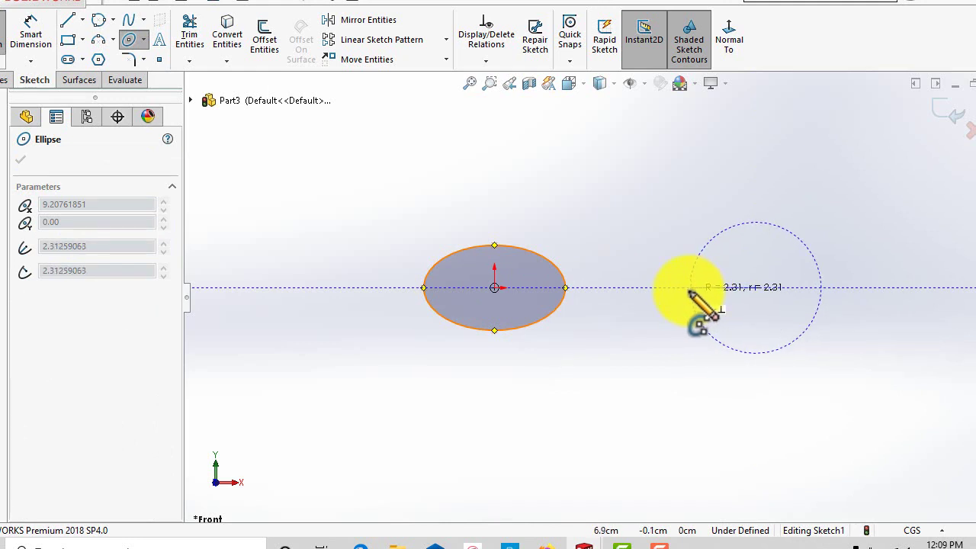
click(681, 289)
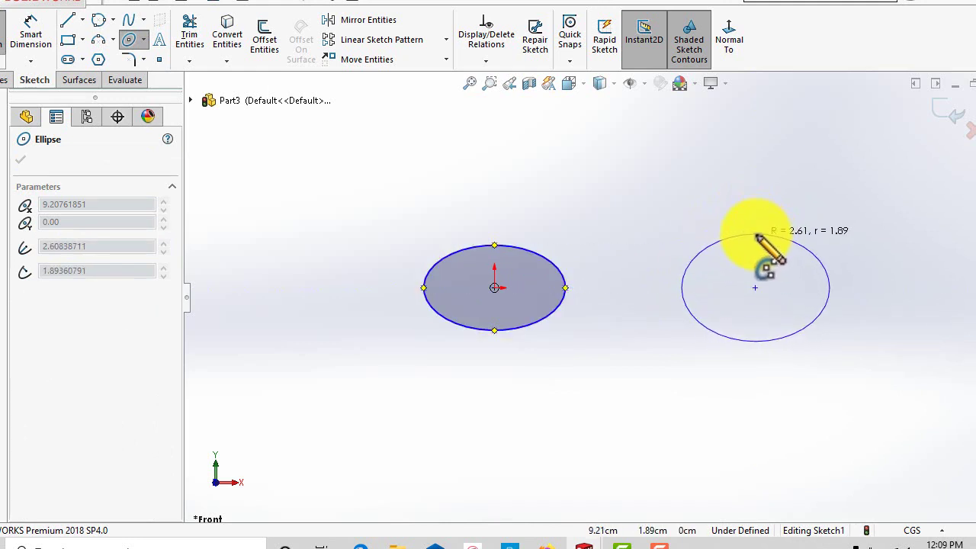
click(757, 235)
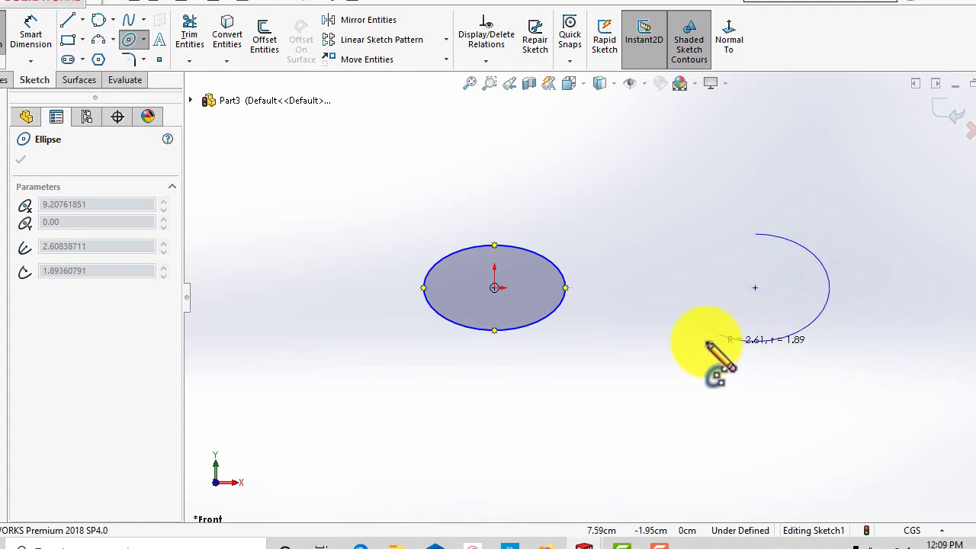
click(681, 289)
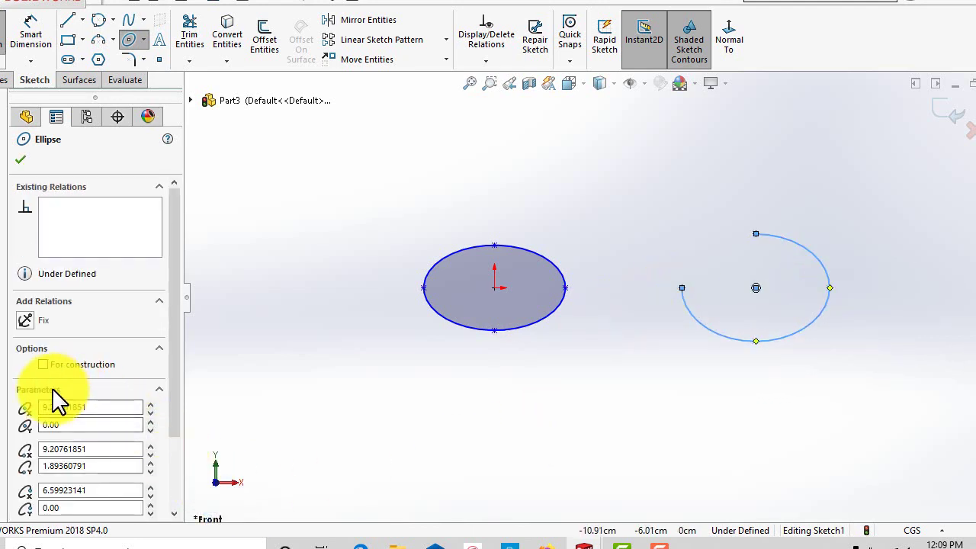
Set the partial ellipse's radii to 2.5 cm and 1.5 cm, accept it and clear the selection.
scroll(180, 294, down, 2)
scroll(177, 270, up, 2)
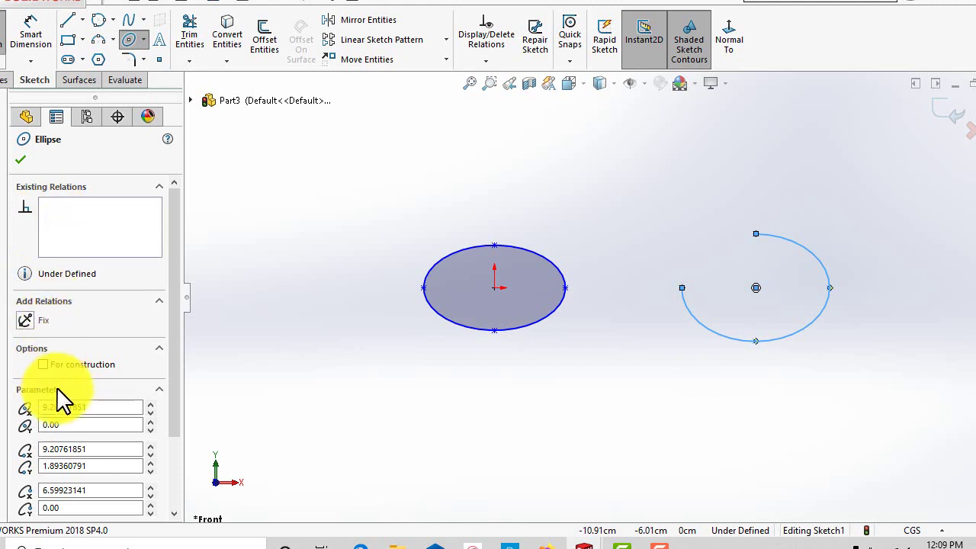
scroll(173, 257, down, 3)
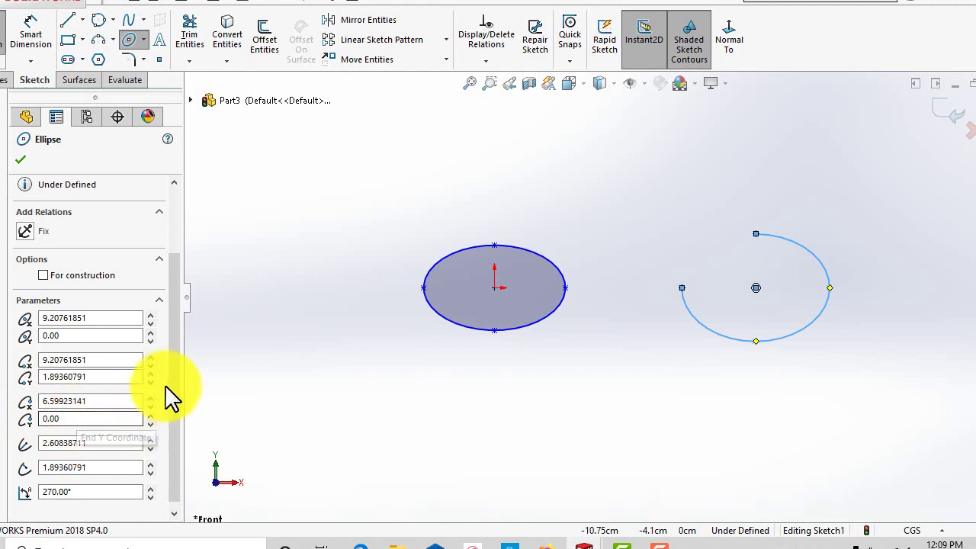
scroll(170, 381, down, 1)
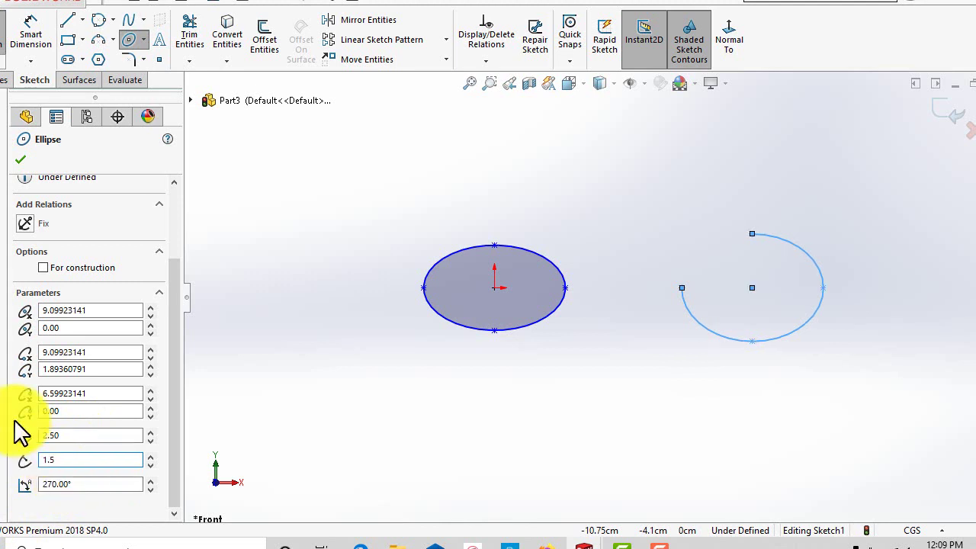
click(21, 160)
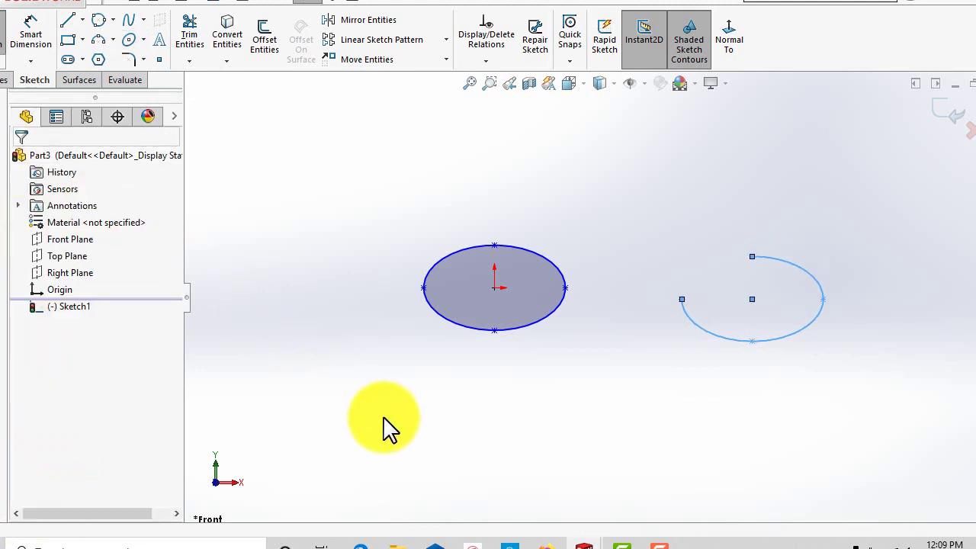
click(395, 393)
Sketch a parabola opening left, with its focus about 24 cm left of the origin and its vertex about 10.4 cm right of the focus.
scroll(378, 349, up, 3)
scroll(378, 351, up, 2)
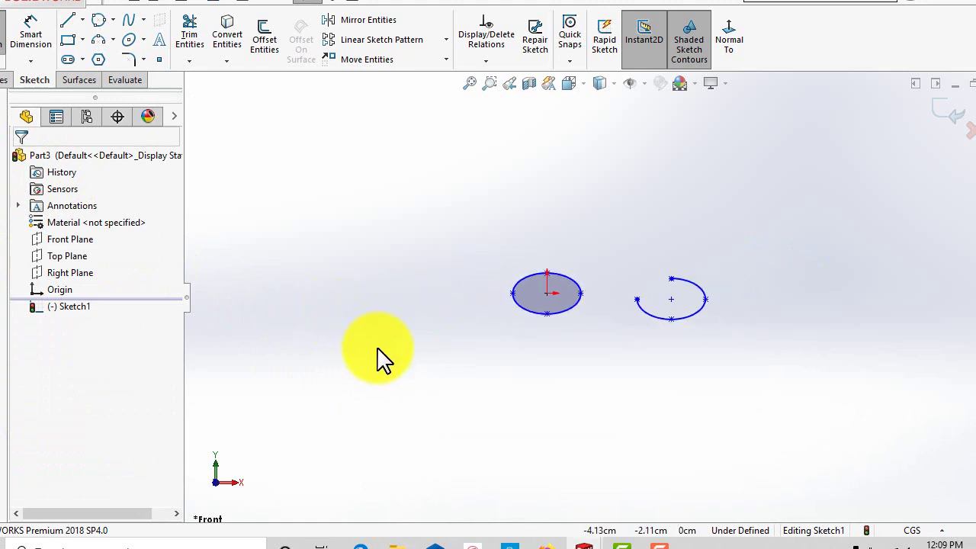
click(141, 40)
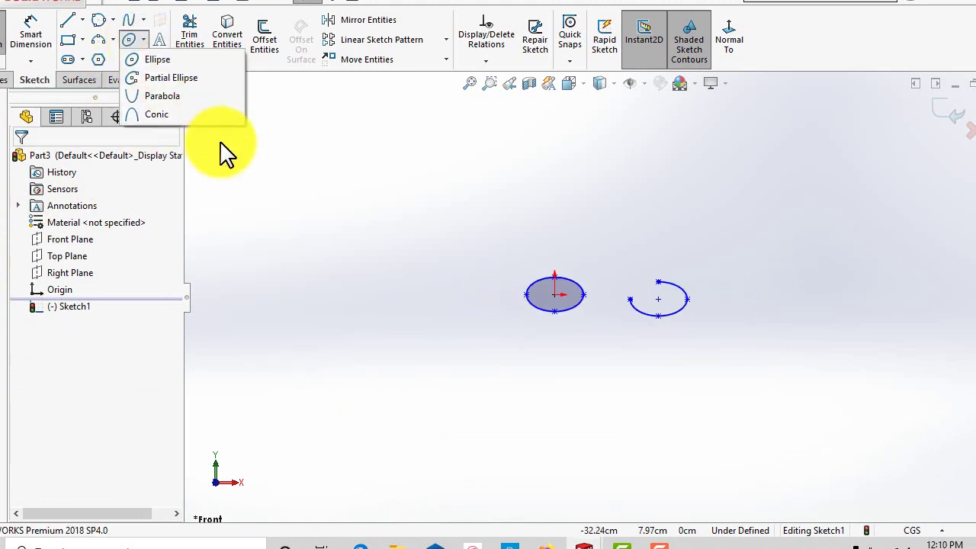
click(165, 95)
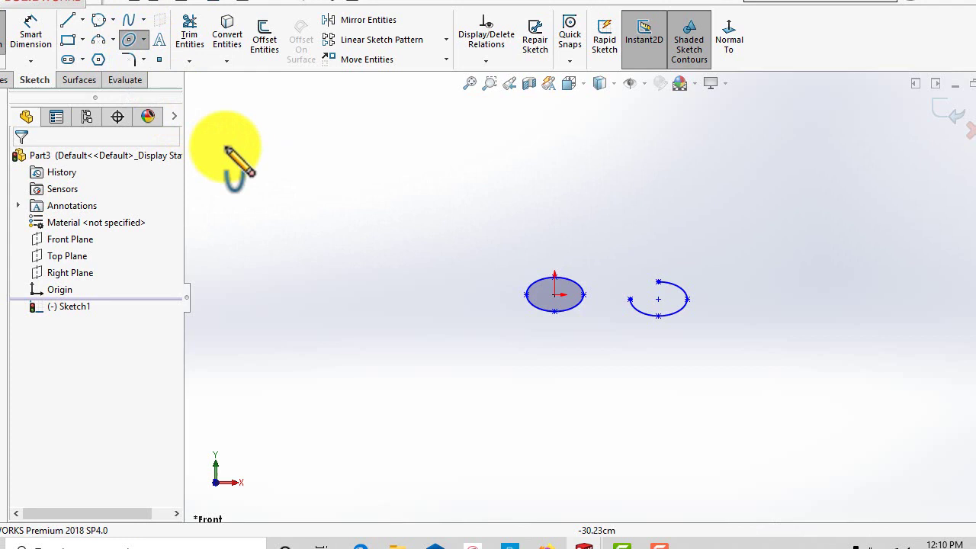
click(282, 294)
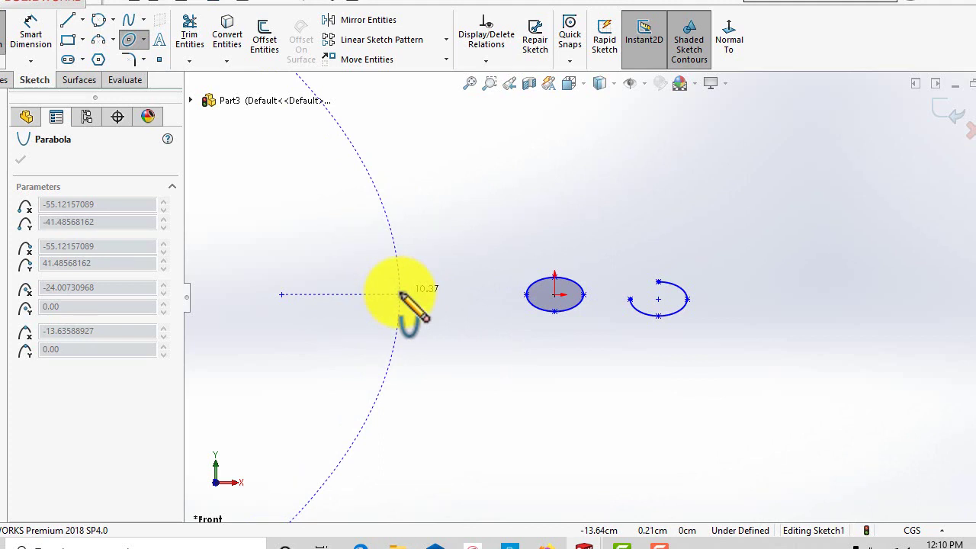
click(406, 300)
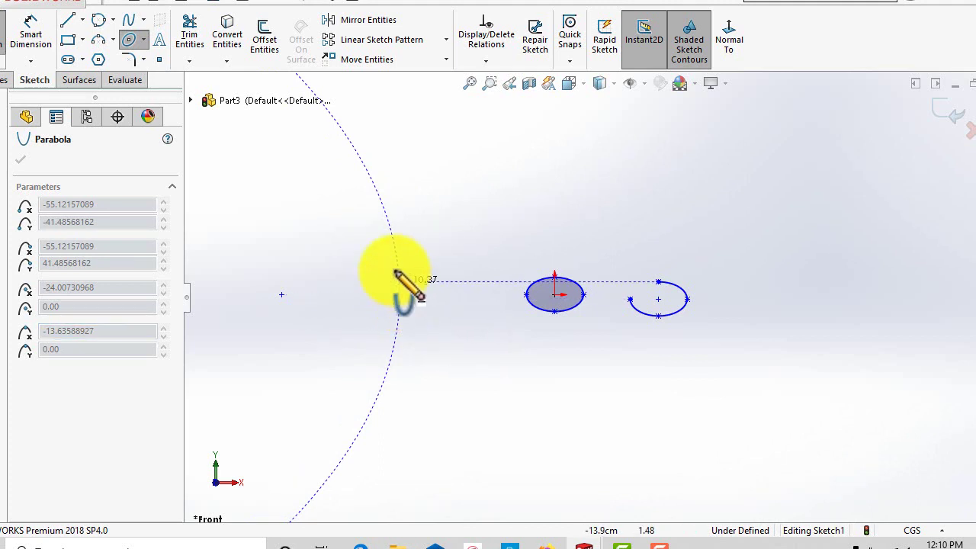
click(347, 137)
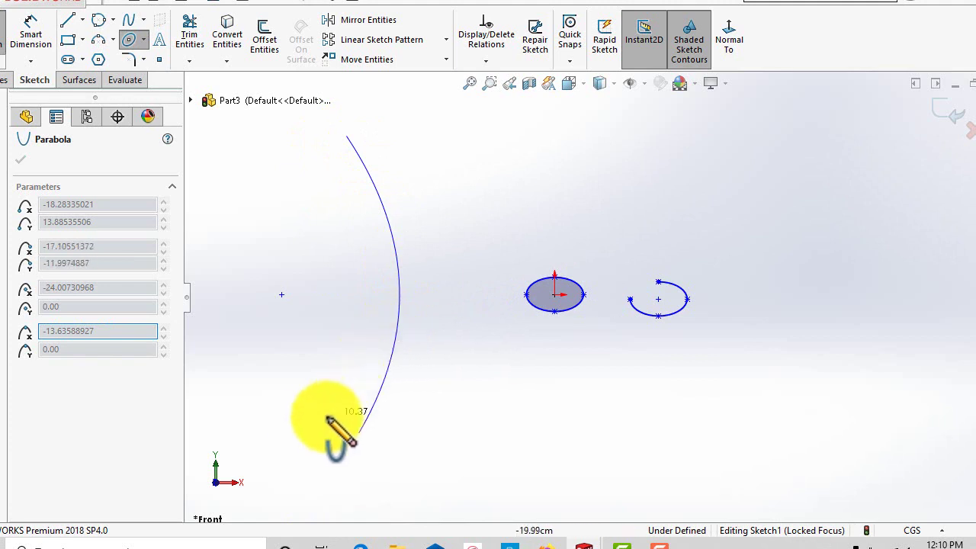
click(307, 504)
key(z)
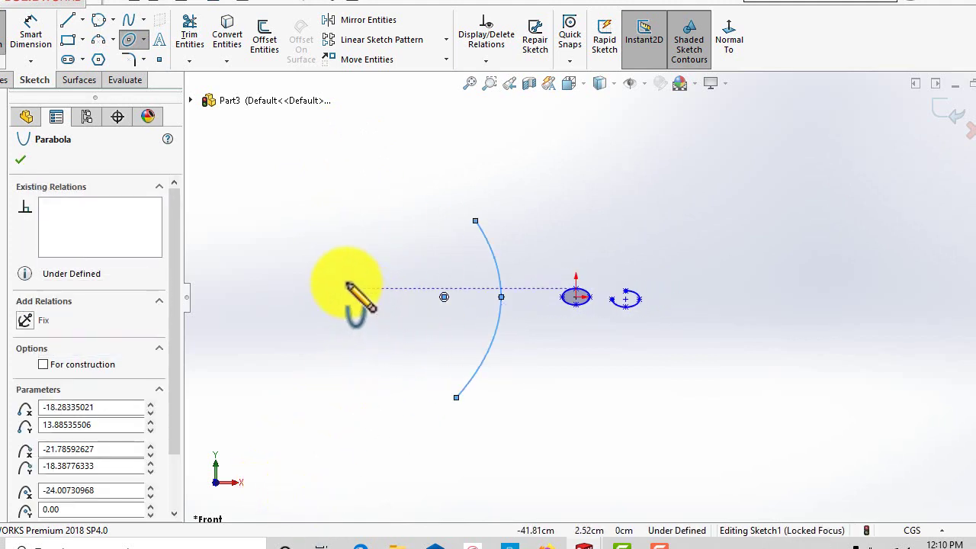
Sketch a larger parabola opening left, its focus about 64.5 cm left of the origin and its vertex about 17.8 cm from the focus, and accept it.
scroll(359, 399, up, 2)
scroll(435, 366, down, 3)
scroll(488, 354, up, 4)
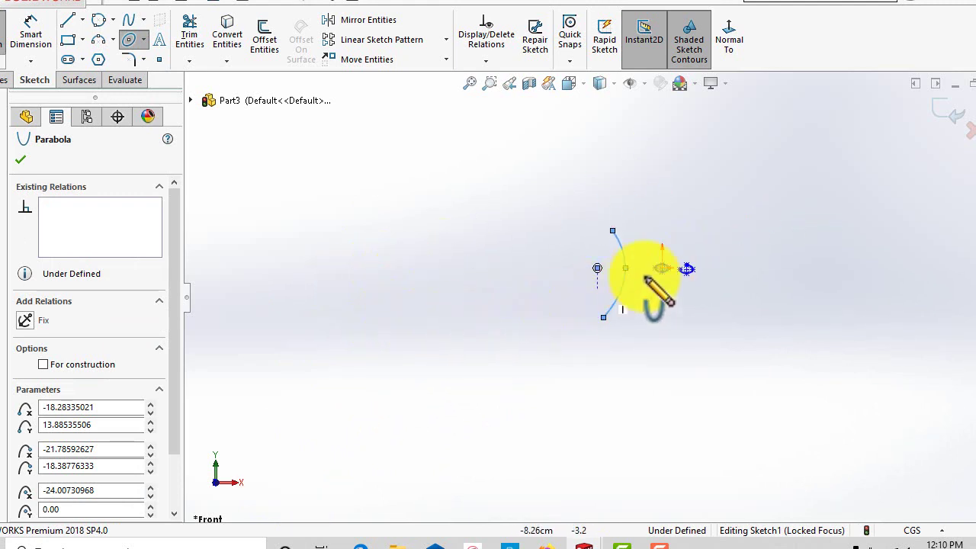
scroll(681, 214, down, 1)
scroll(683, 215, down, 1)
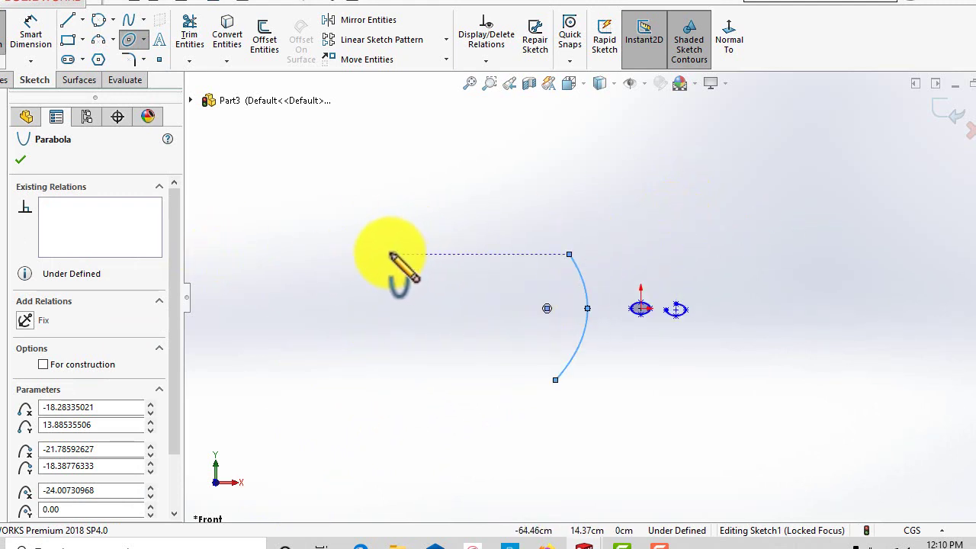
click(390, 255)
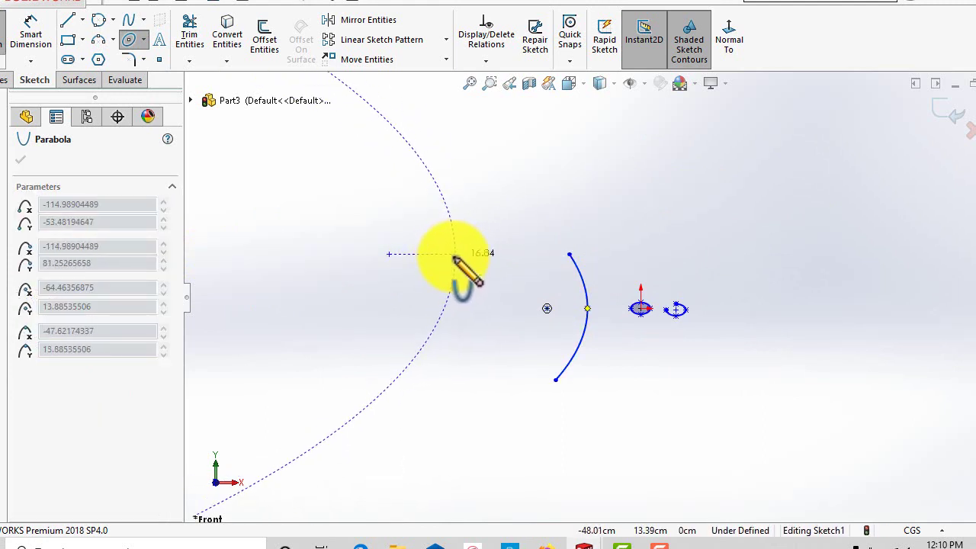
click(460, 257)
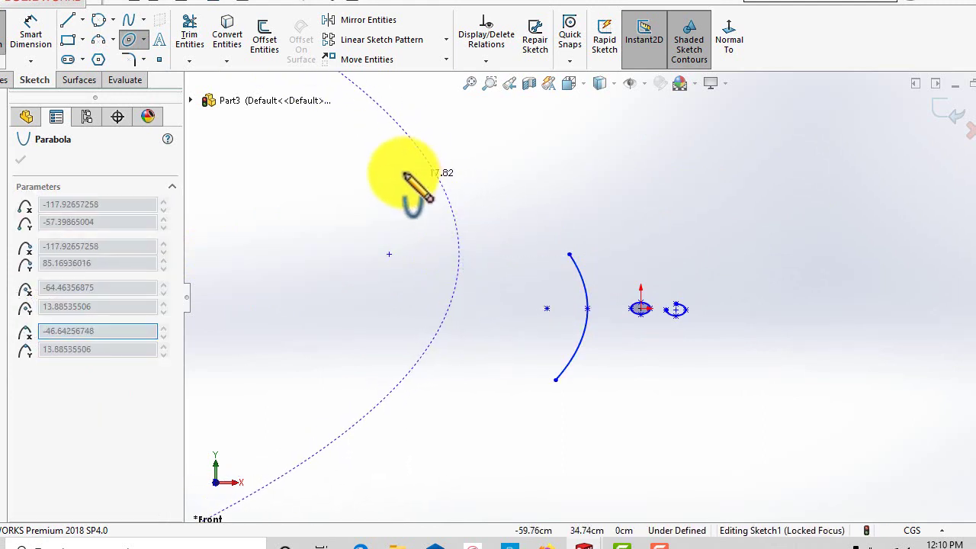
click(408, 135)
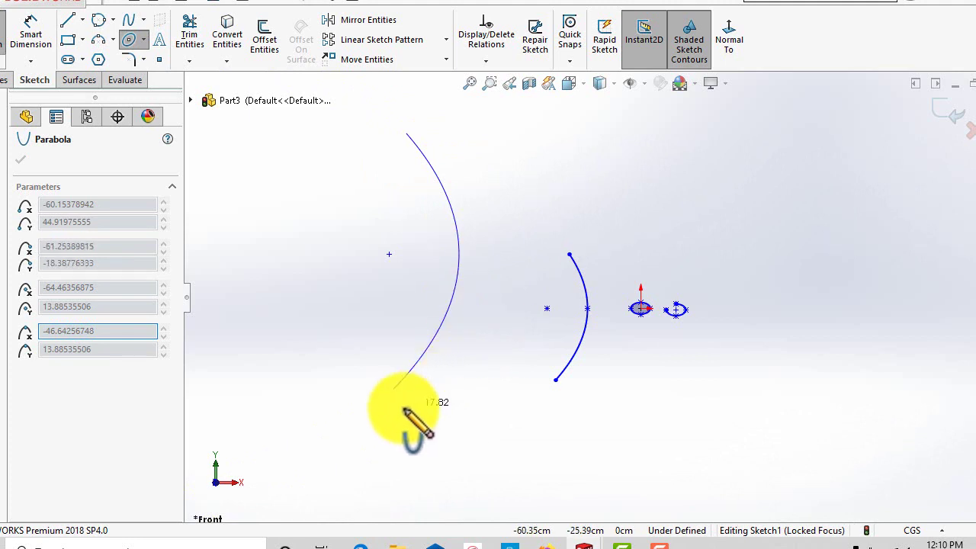
click(362, 420)
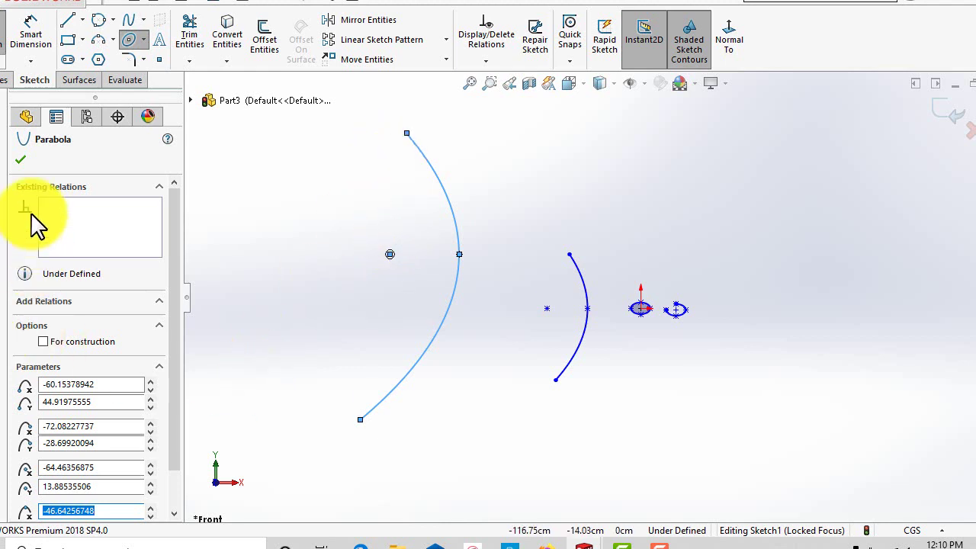
drag(177, 269, 174, 338)
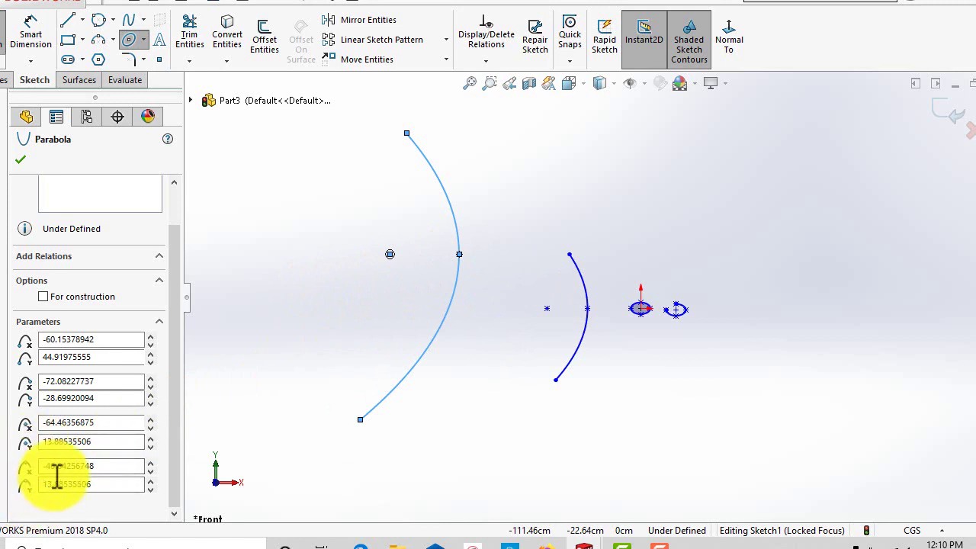
key(z)
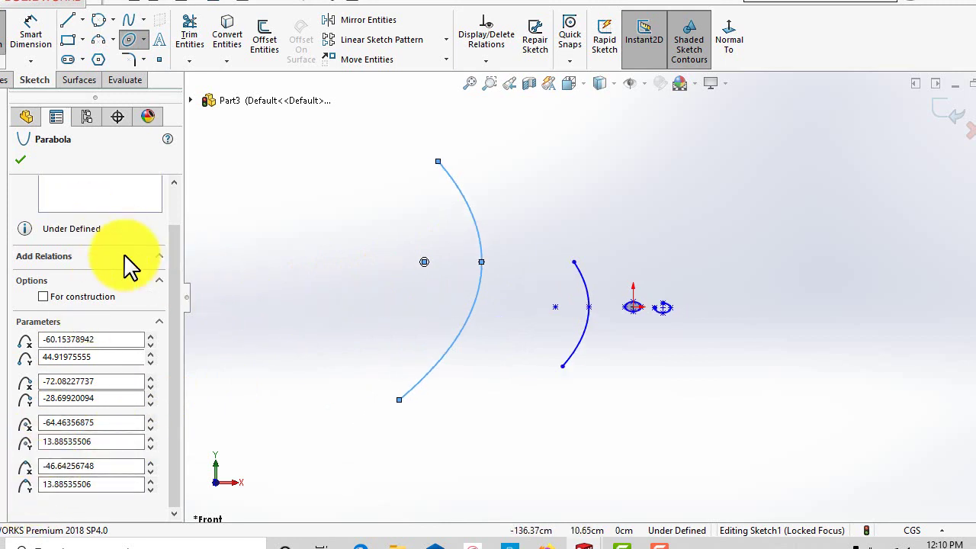
click(21, 161)
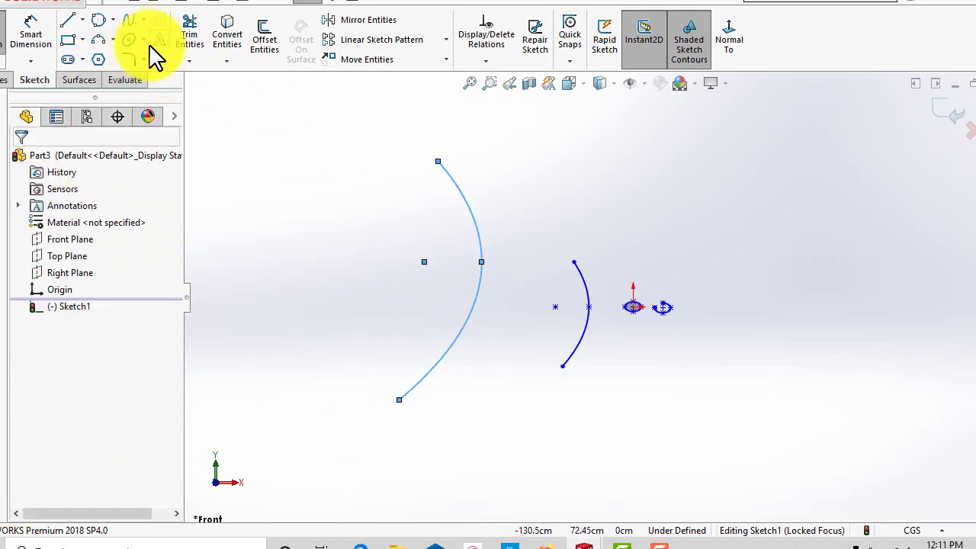
Sketch a conic right of the origin, with vertically aligned end points about 70.6 cm away and its top vertex about 124 cm away.
click(143, 39)
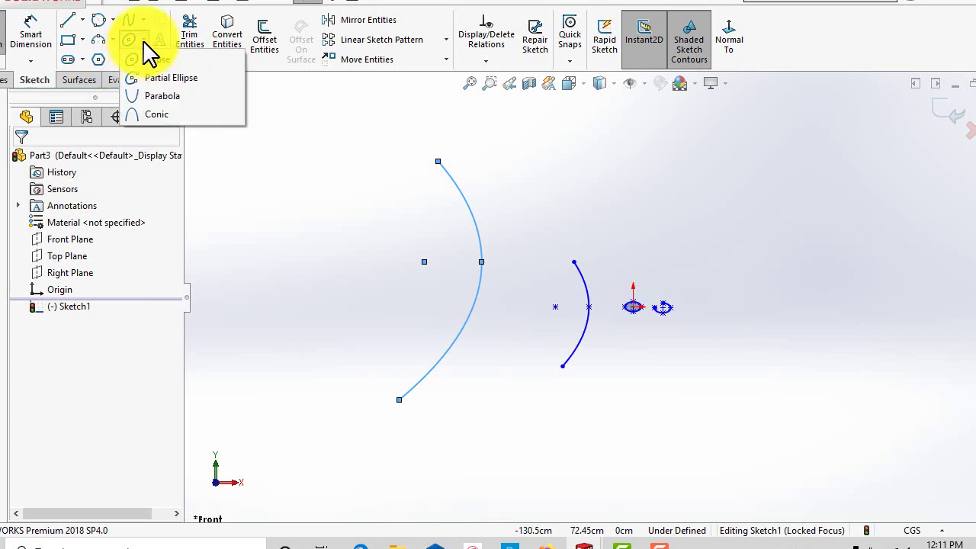
click(163, 116)
scroll(617, 354, up, 3)
scroll(762, 327, down, 2)
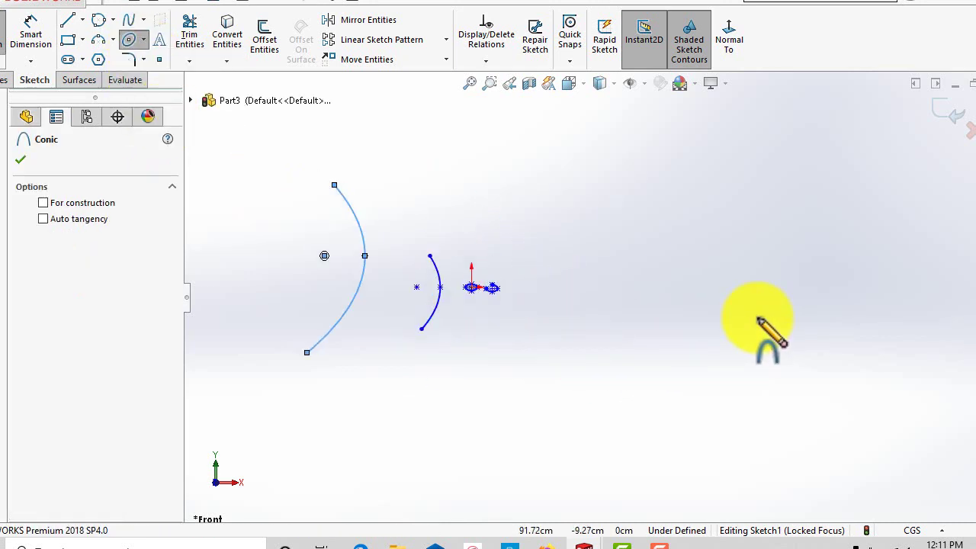
scroll(758, 319, down, 1)
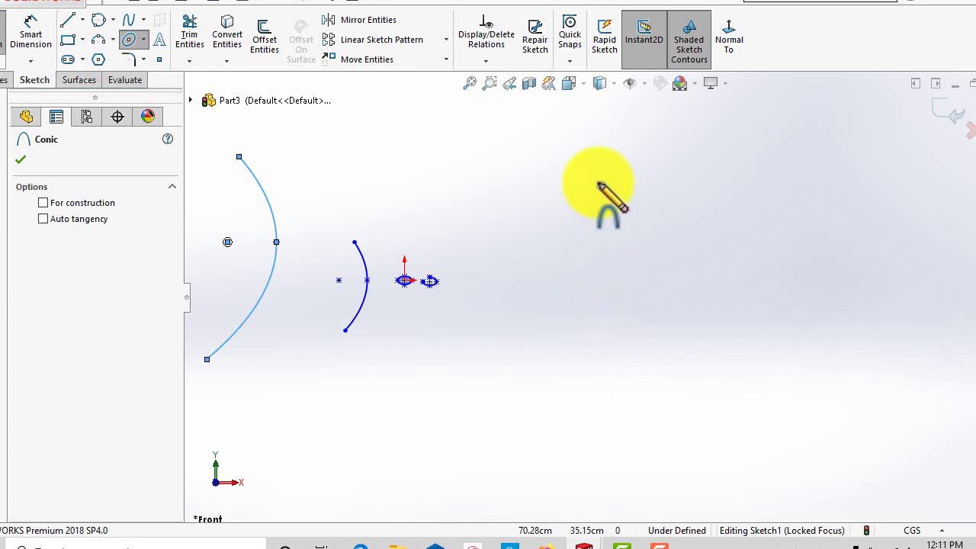
click(596, 279)
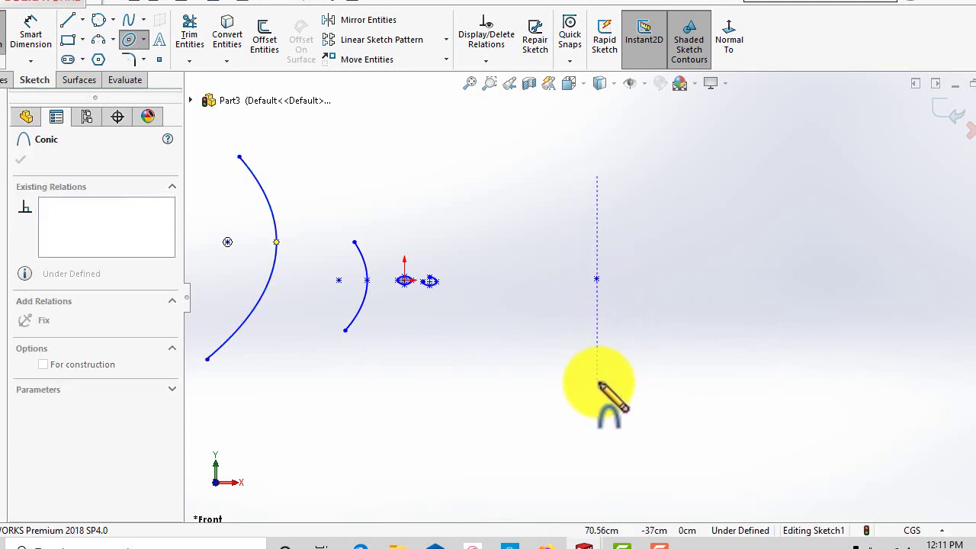
click(598, 387)
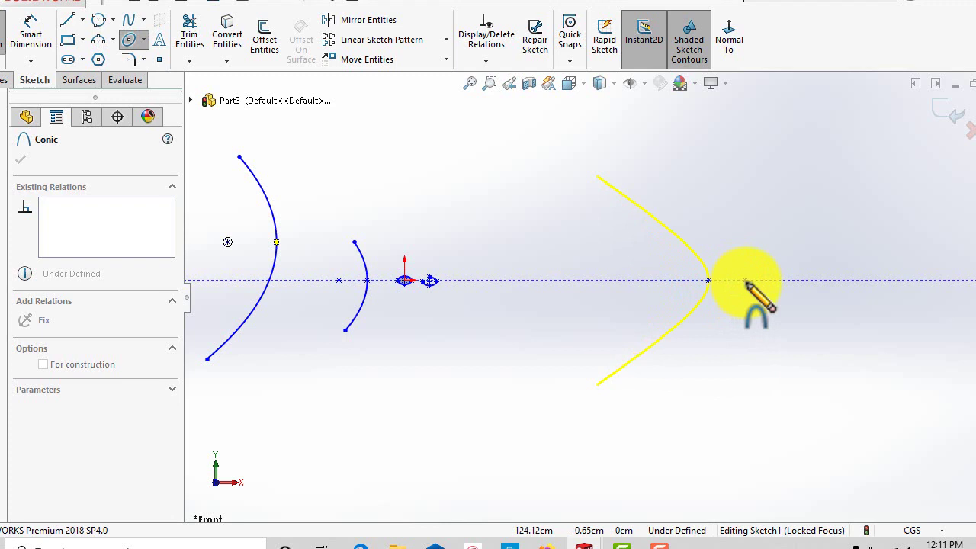
click(706, 283)
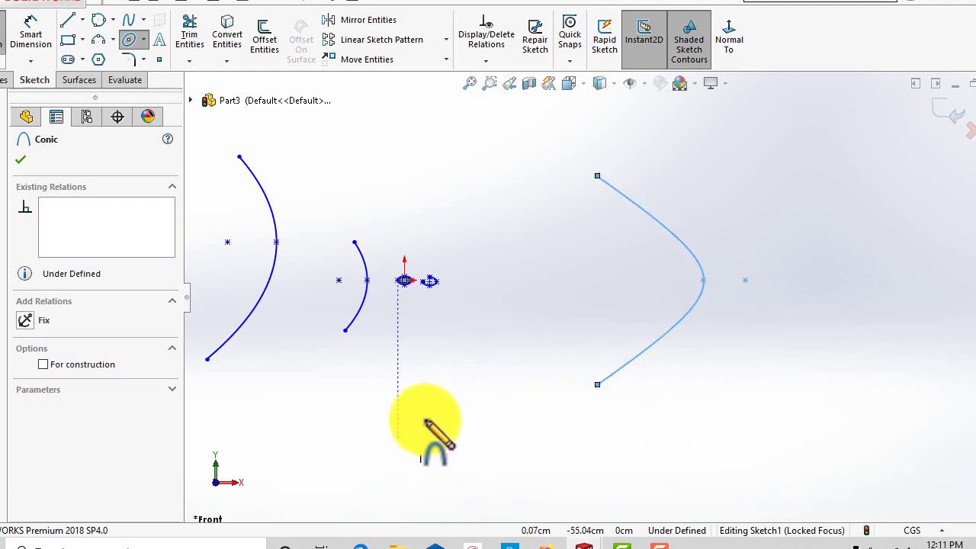
Sketch a second conic above and right of the first, with vertically aligned end points and a rho of about 0.52, and accept it.
scroll(434, 429, up, 1)
scroll(457, 415, up, 2)
scroll(762, 295, up, 1)
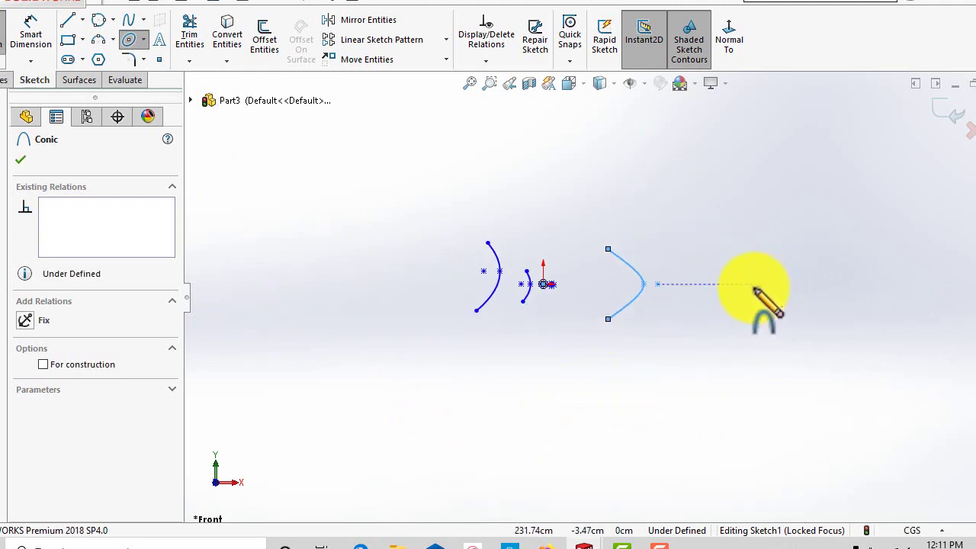
scroll(726, 221, down, 1)
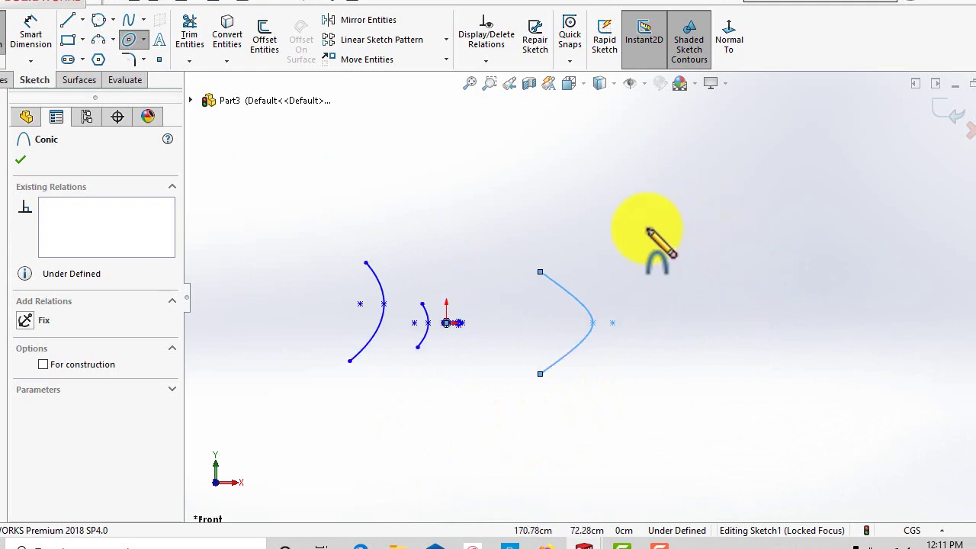
click(599, 131)
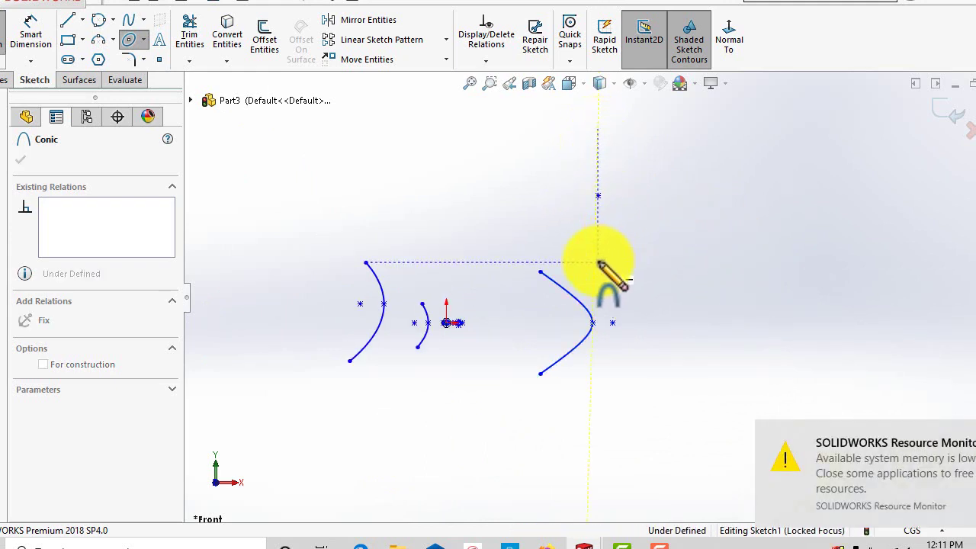
click(599, 263)
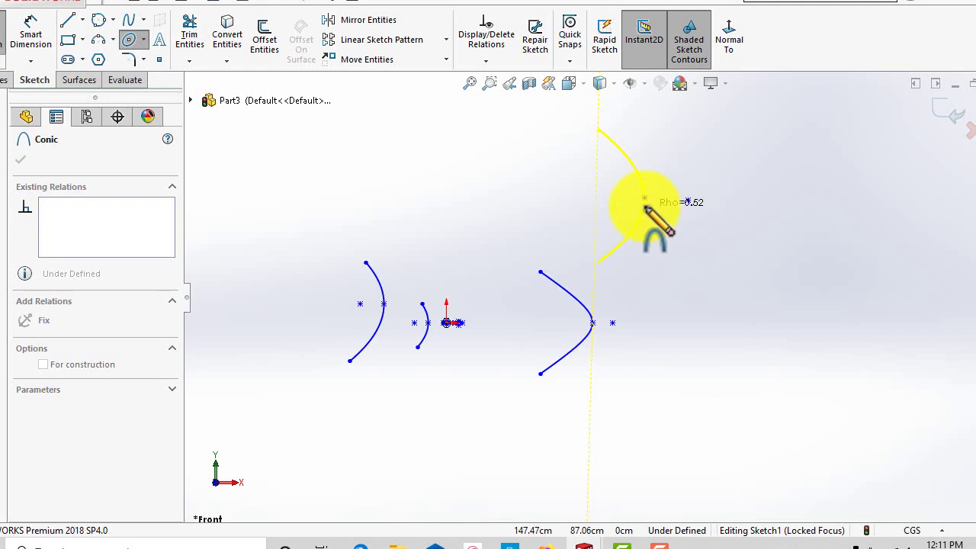
click(645, 204)
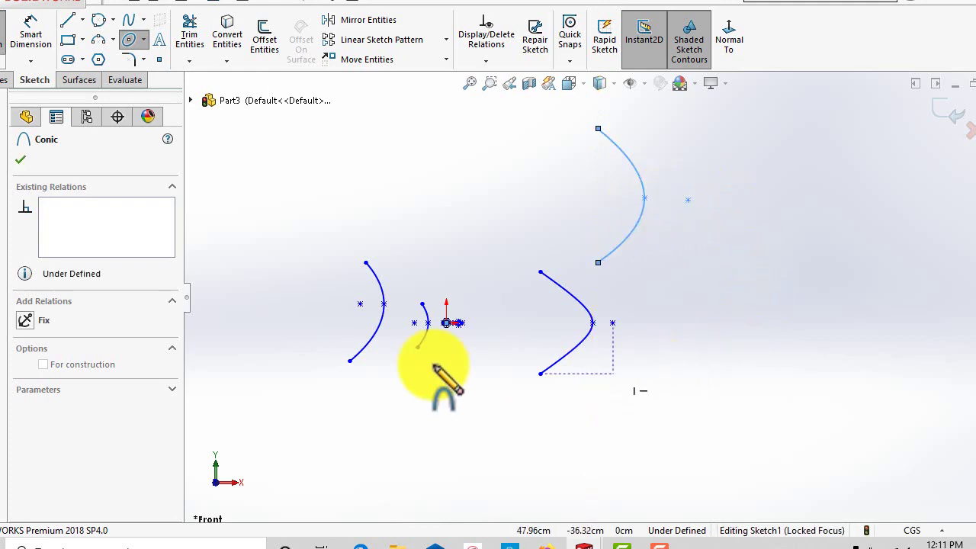
scroll(686, 305, up, 2)
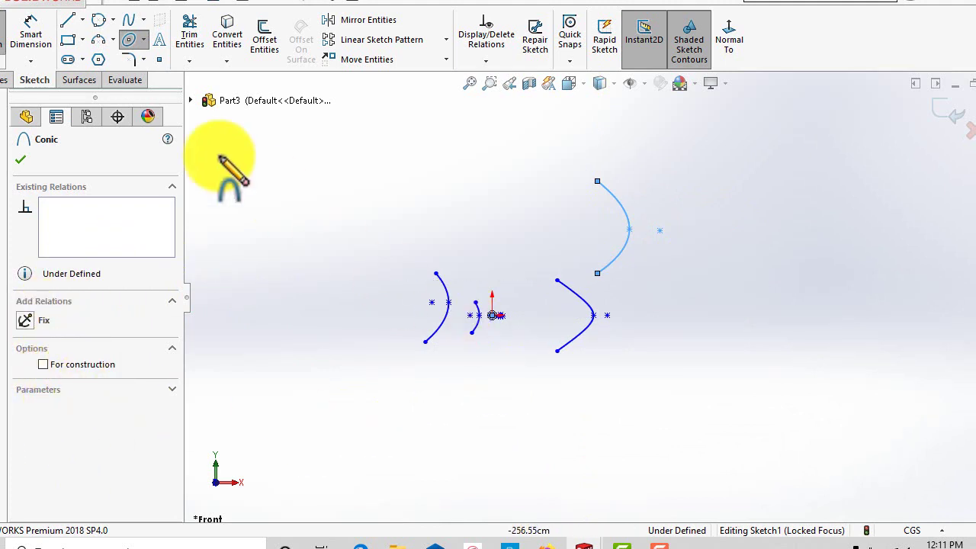
click(23, 162)
Delete all the ellipses, parabolas and conics from the sketch.
scroll(529, 335, up, 2)
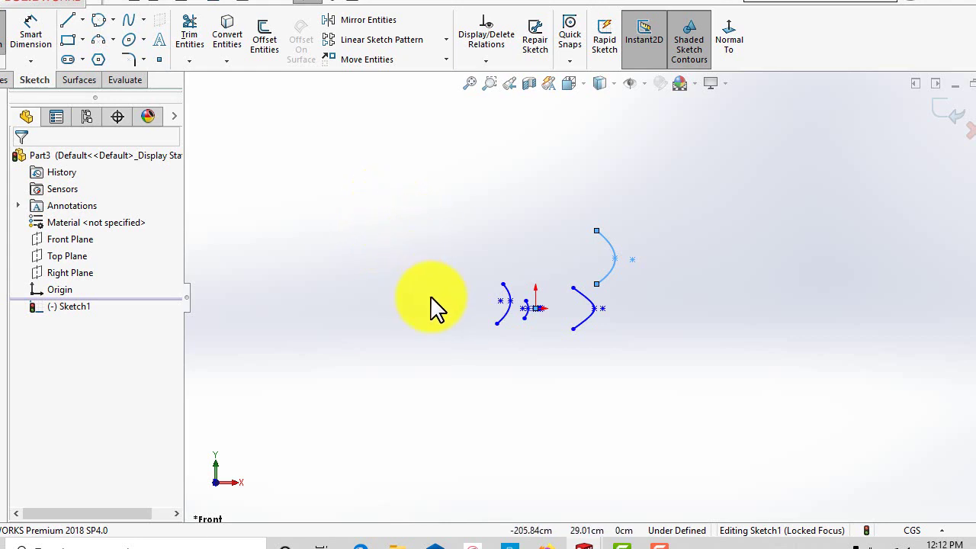
mouse_move(399, 189)
mouse_down()
mouse_move(494, 416)
mouse_move(773, 433)
mouse_up()
key(Delete)
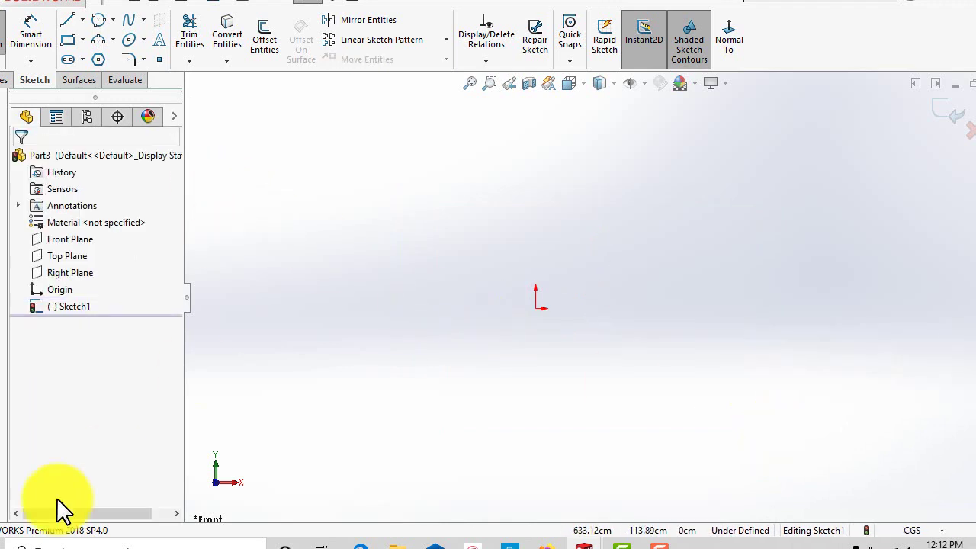
Minimise the curve demonstration part and switch to Part2, the part with the four centreline crosses.
click(955, 85)
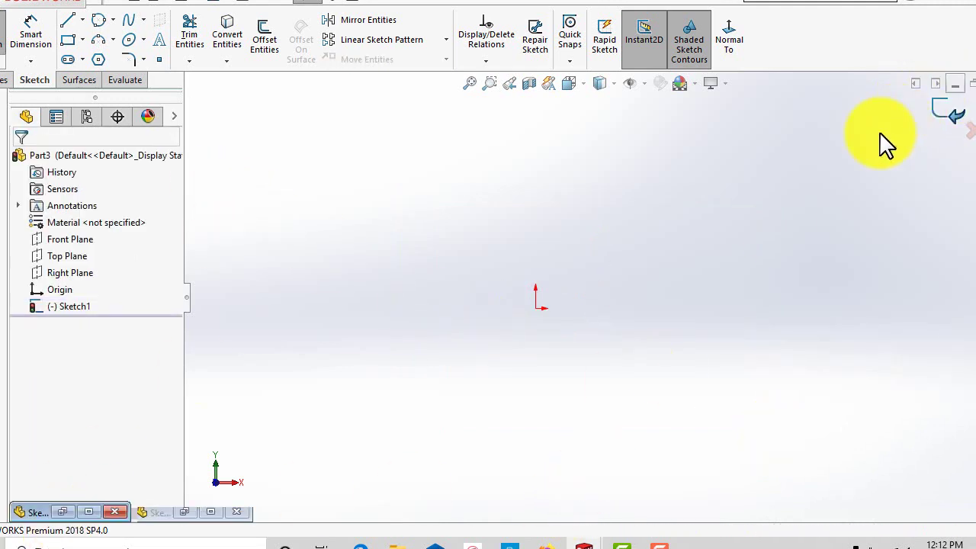
click(87, 512)
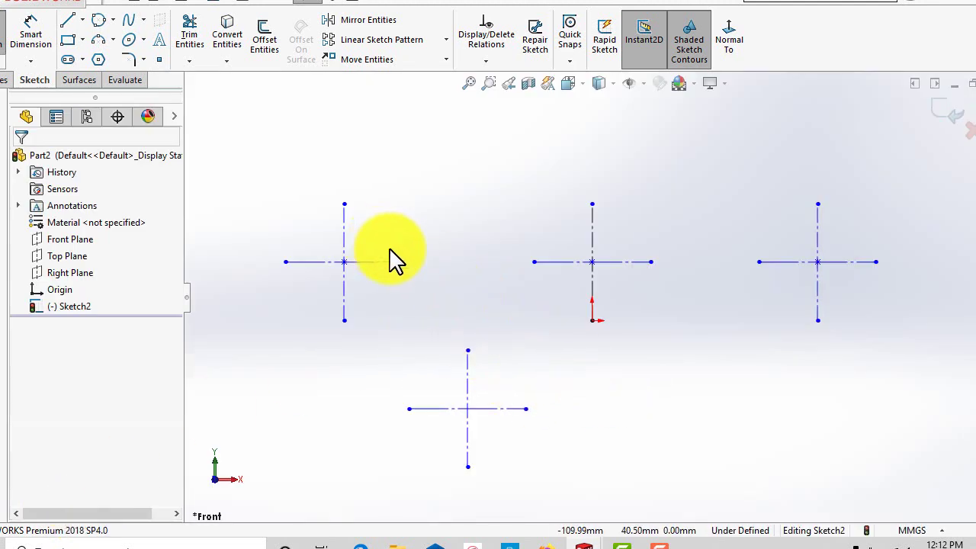
Examine where the slot tools are offered among the sketch entities, context commands and shortcut commands, including their straight and arc variants.
click(82, 60)
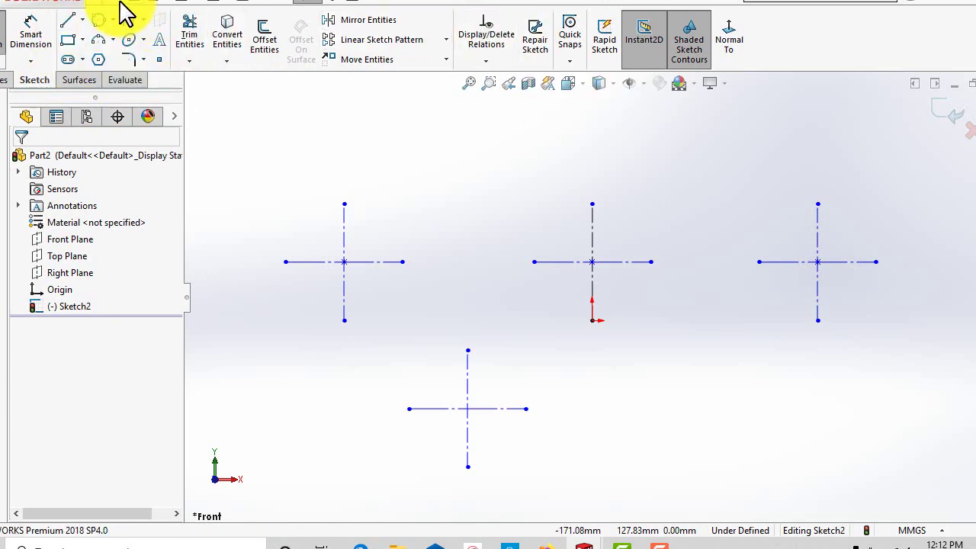
click(244, 9)
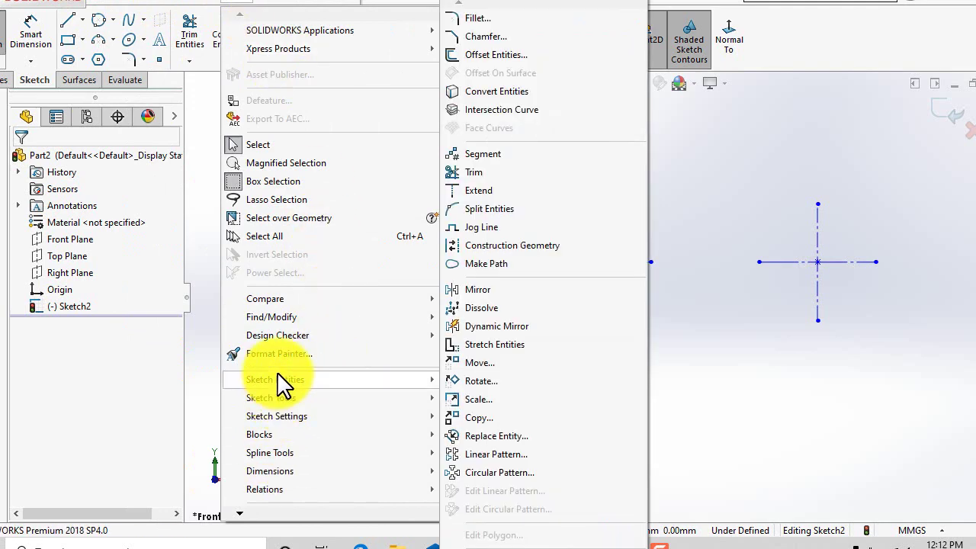
mouse_move(374, 381)
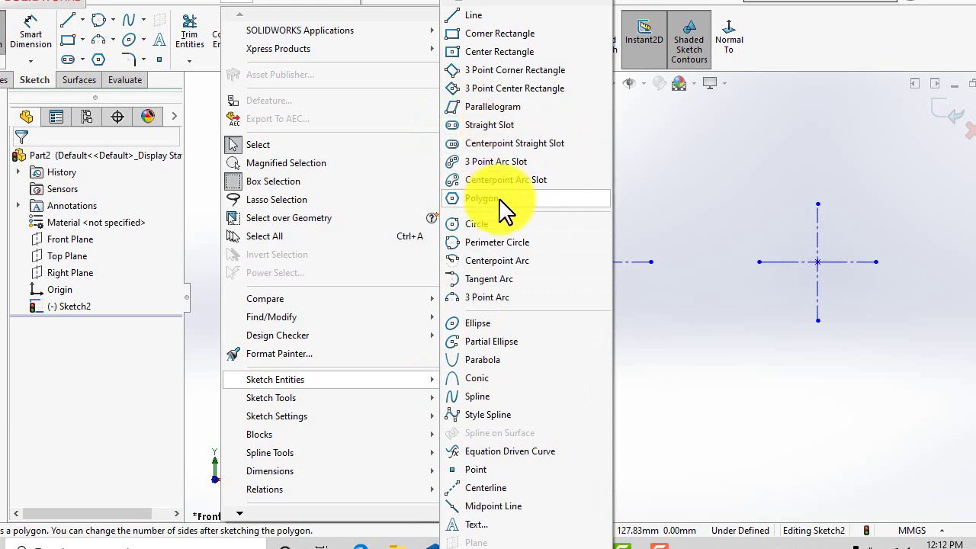
click(751, 143)
right_click(445, 166)
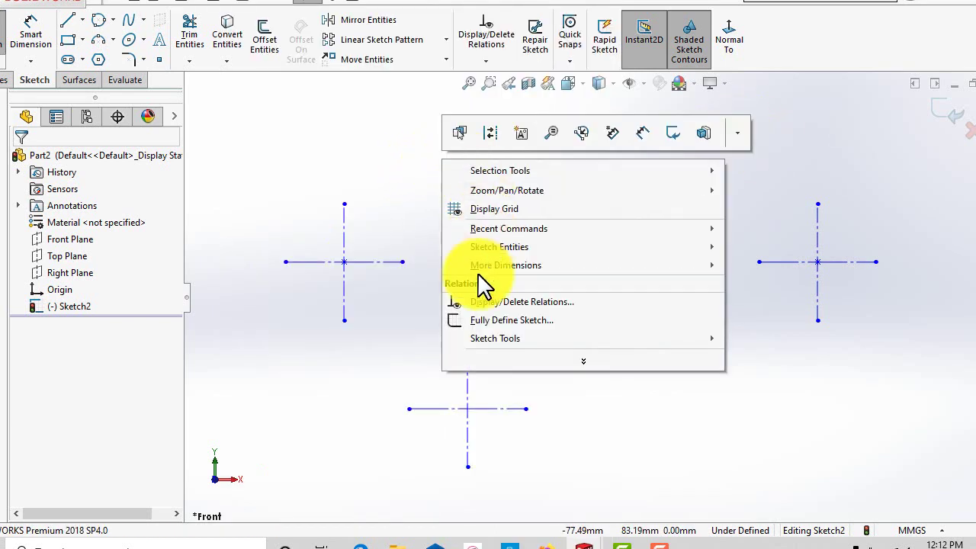
mouse_move(572, 259)
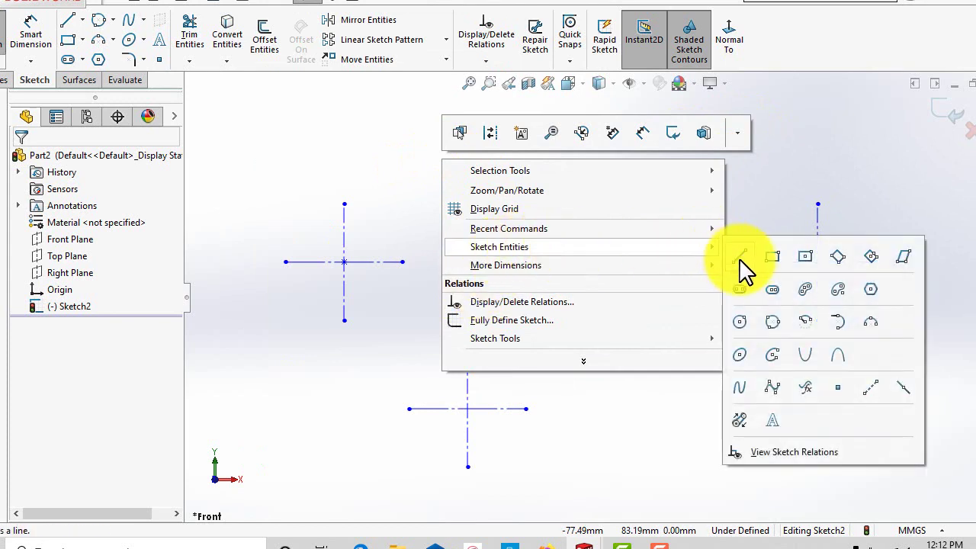
click(364, 186)
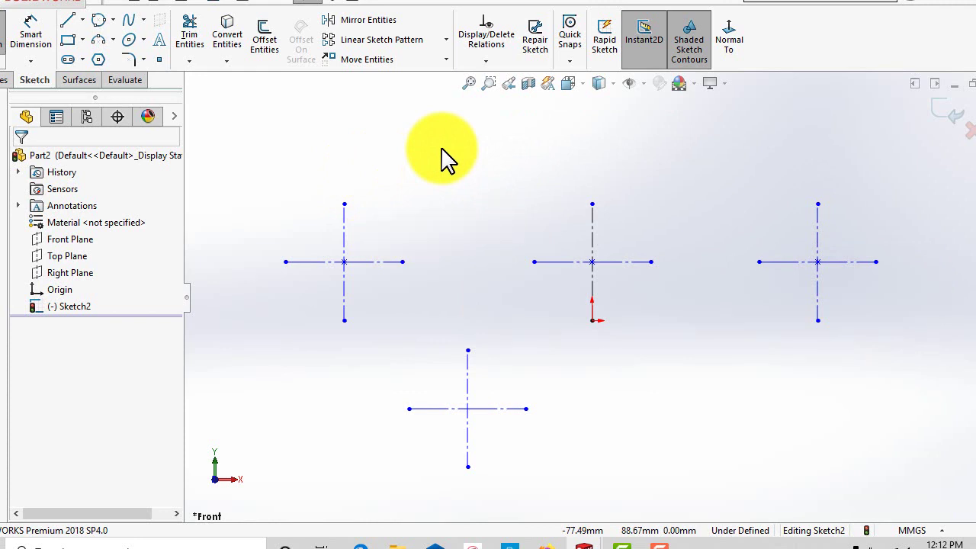
key(s)
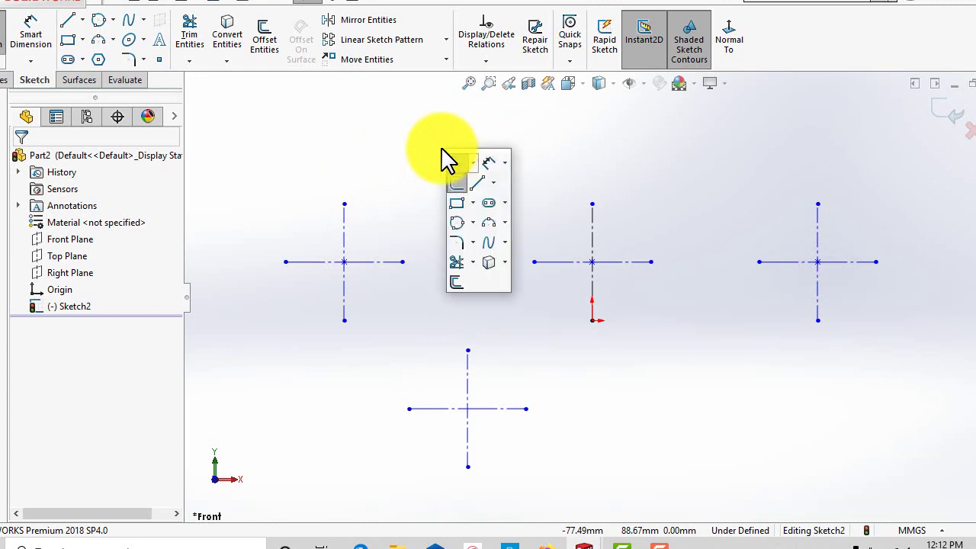
click(505, 202)
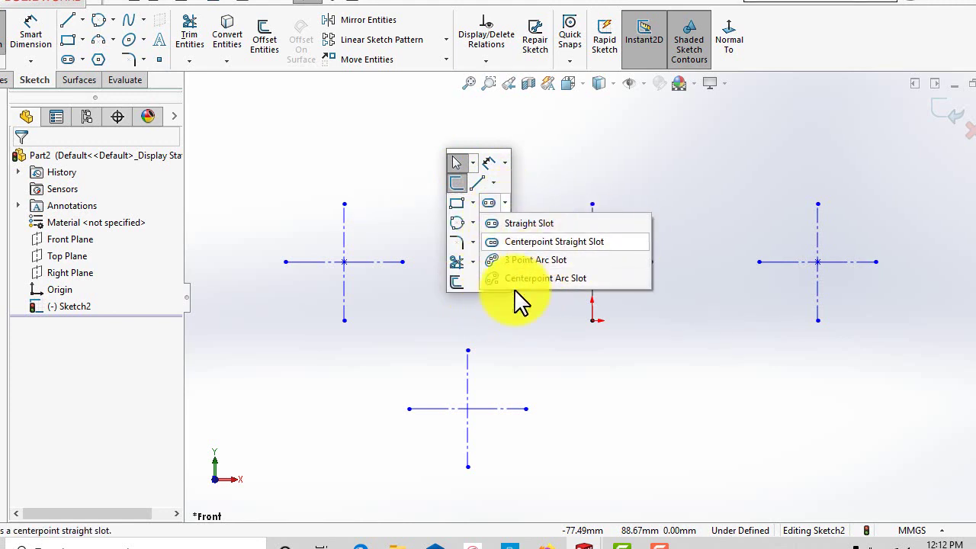
Sketch a straight slot along the left cross's horizontal centreline, about 60 mm between arc centres and about 61 mm wide.
click(81, 58)
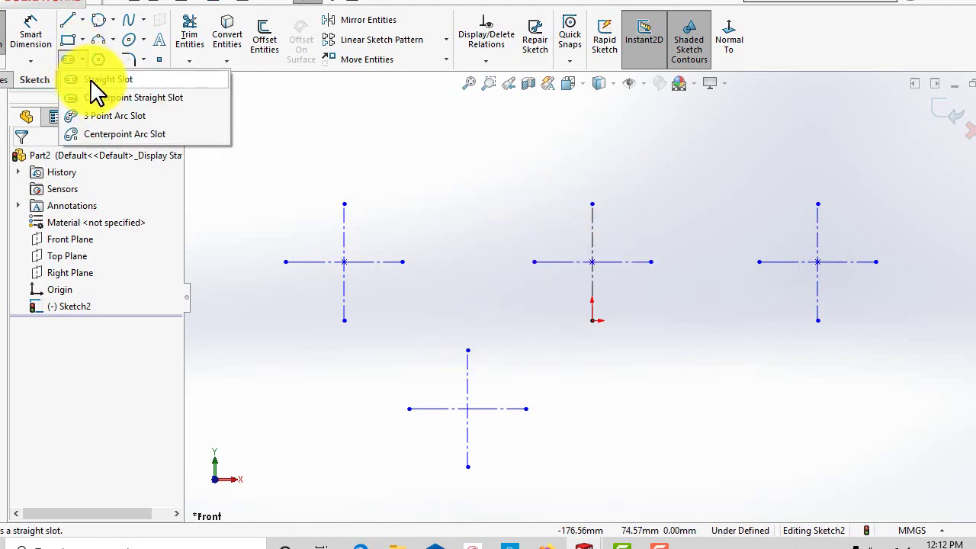
click(96, 80)
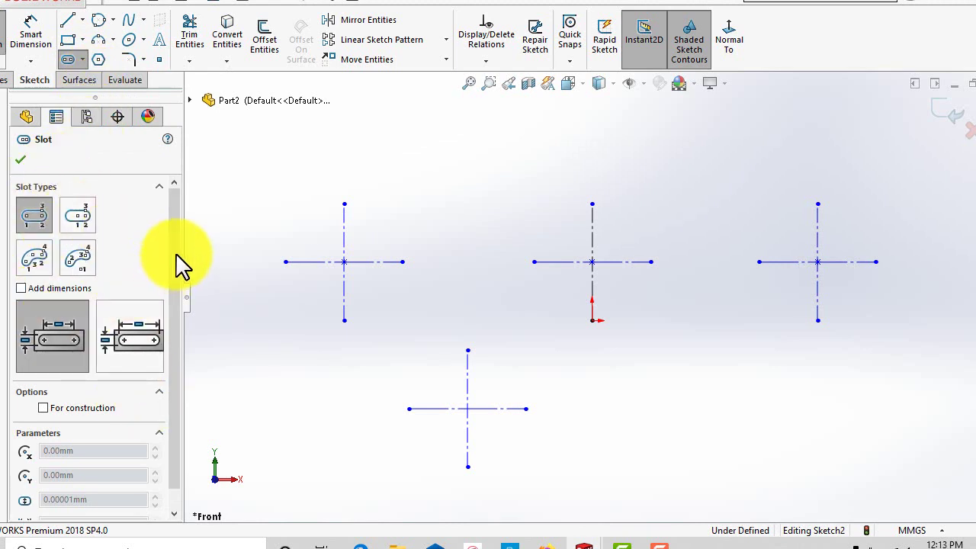
scroll(179, 246, down, 1)
scroll(180, 241, up, 1)
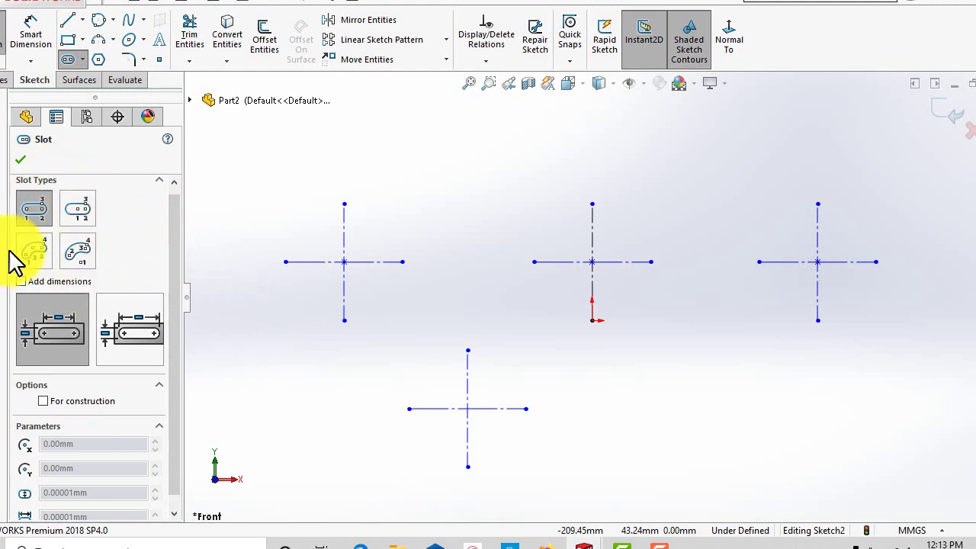
drag(179, 236, 169, 222)
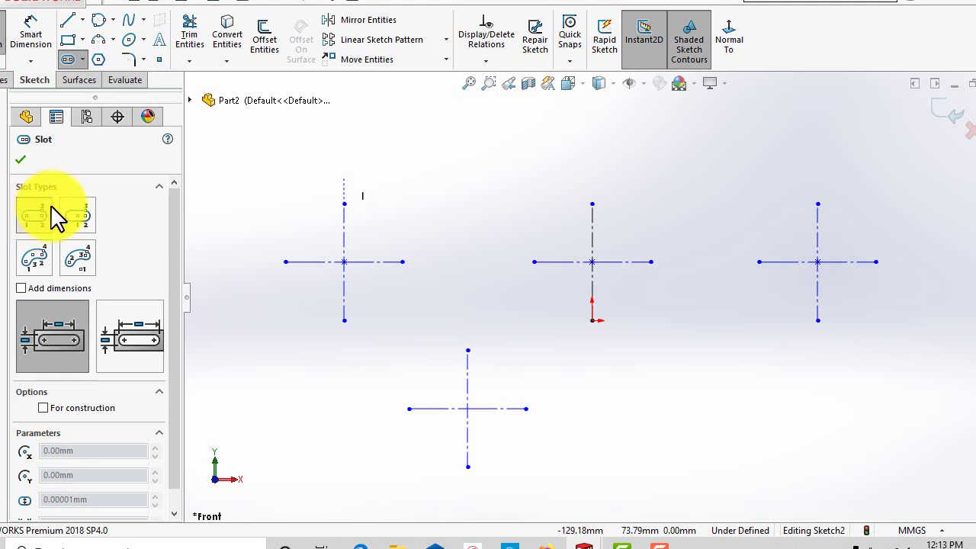
click(286, 262)
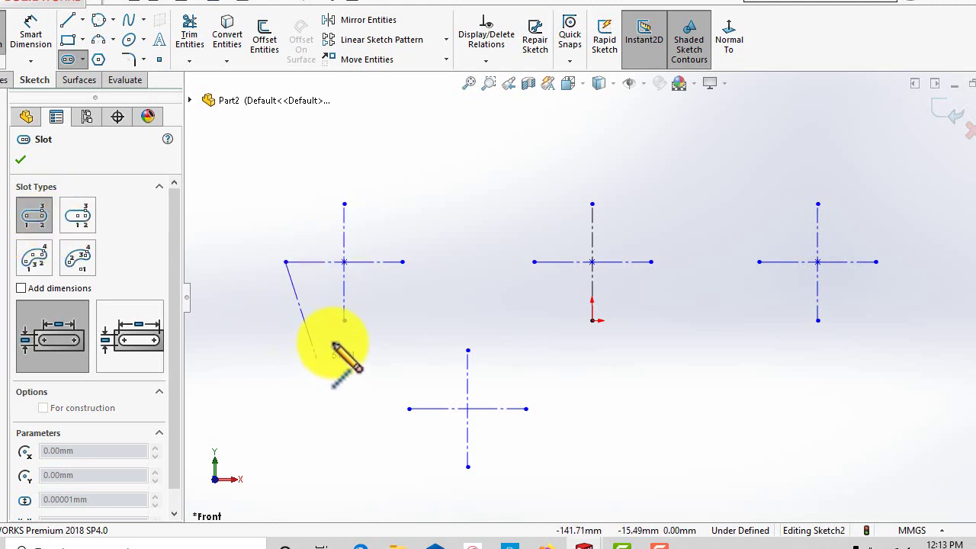
click(402, 262)
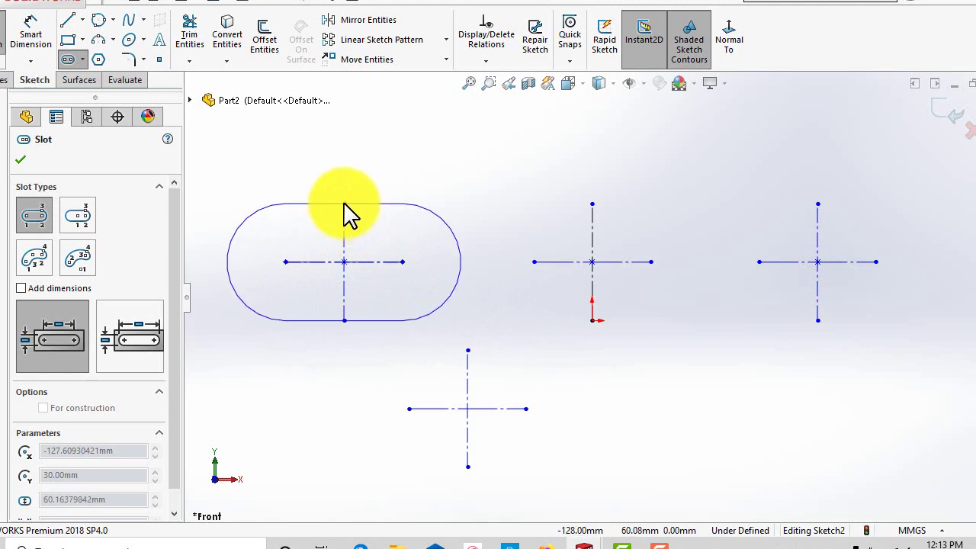
click(344, 214)
key(f)
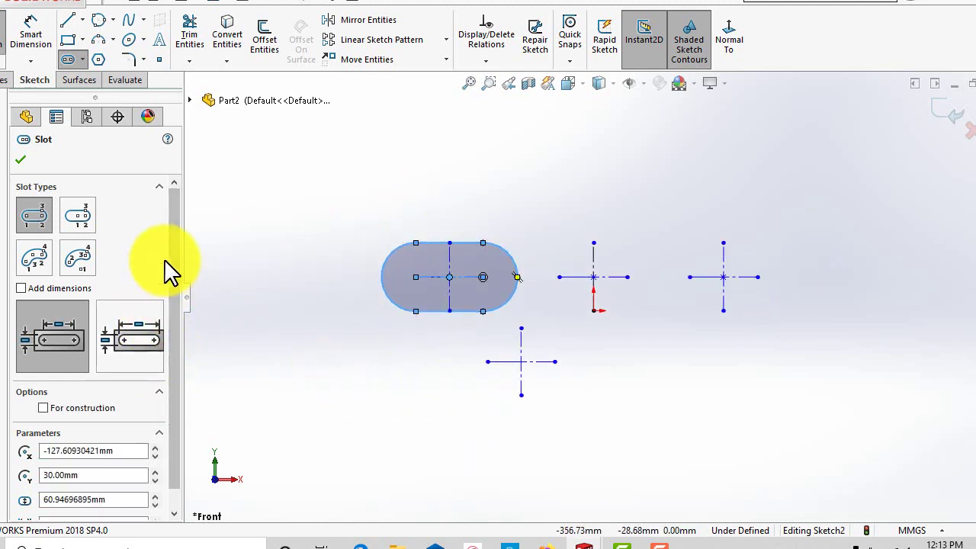
Set the straight slot's width to 30 mm and its length to 60 mm, and accept it.
scroll(176, 254, down, 1)
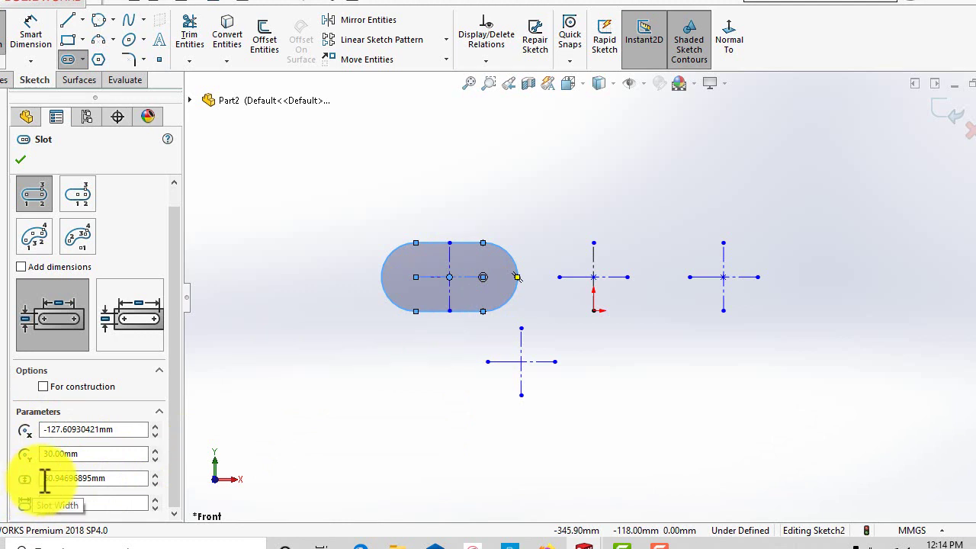
click(88, 478)
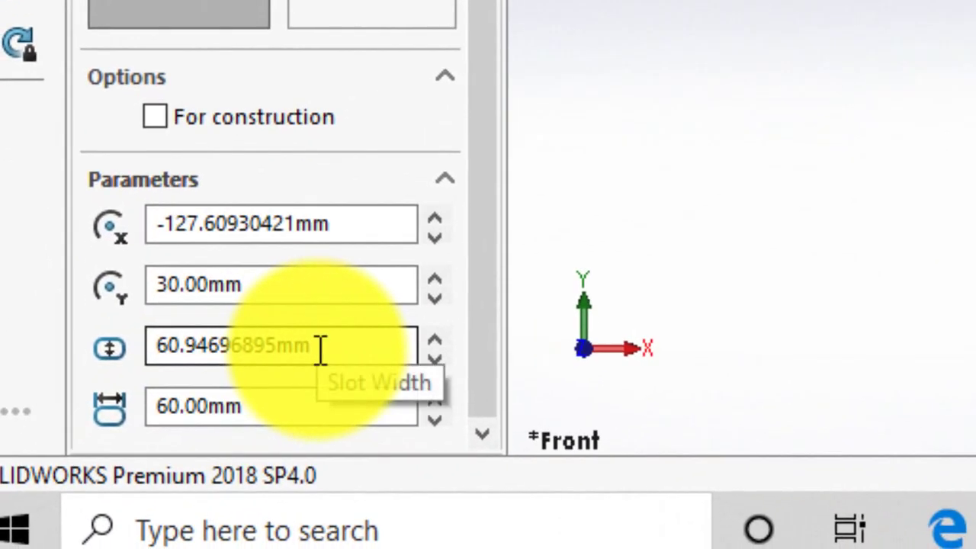
double_click(125, 469)
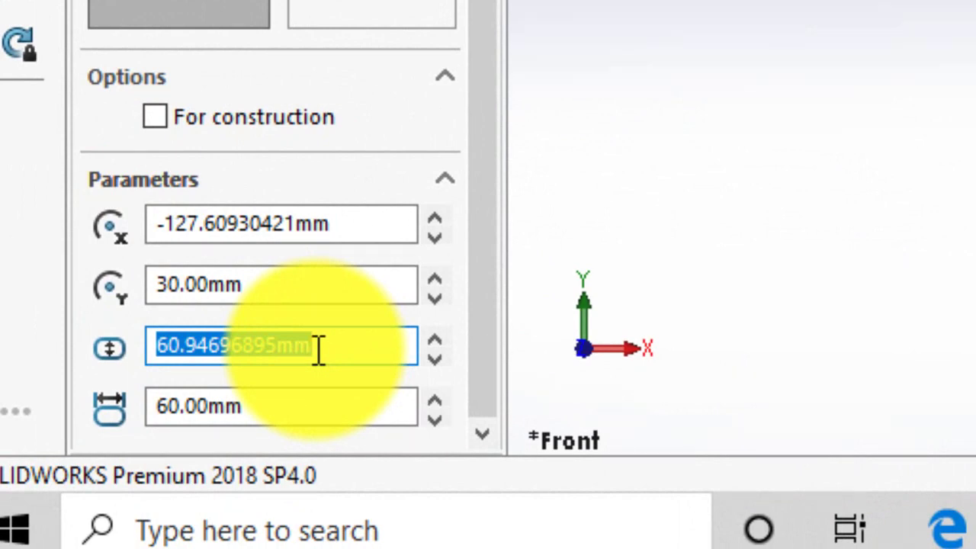
text(30.00mm)
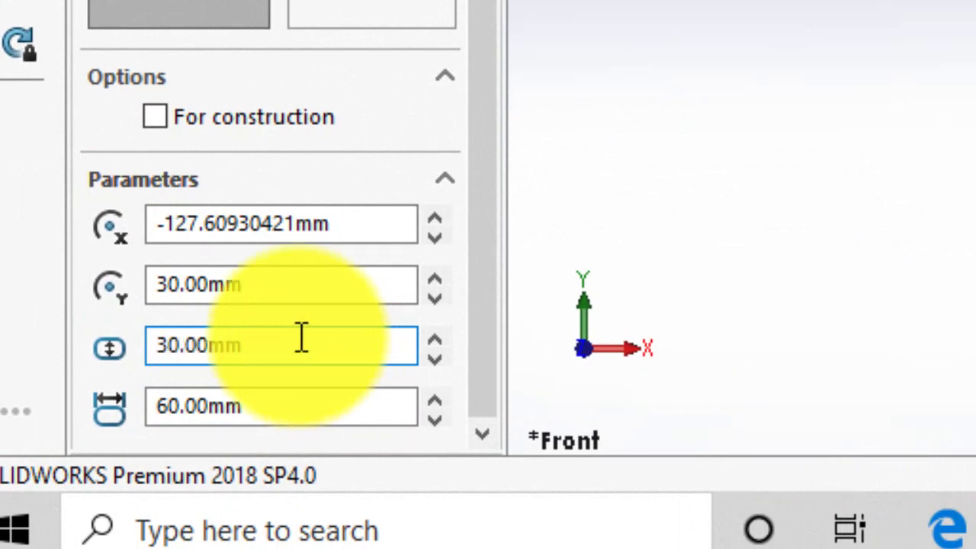
double_click(254, 405)
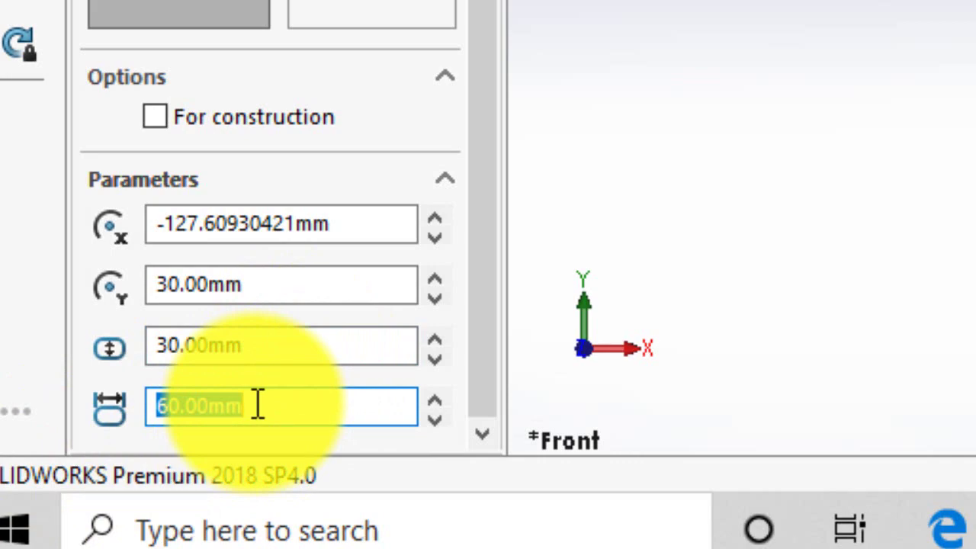
text(60)
key(Return)
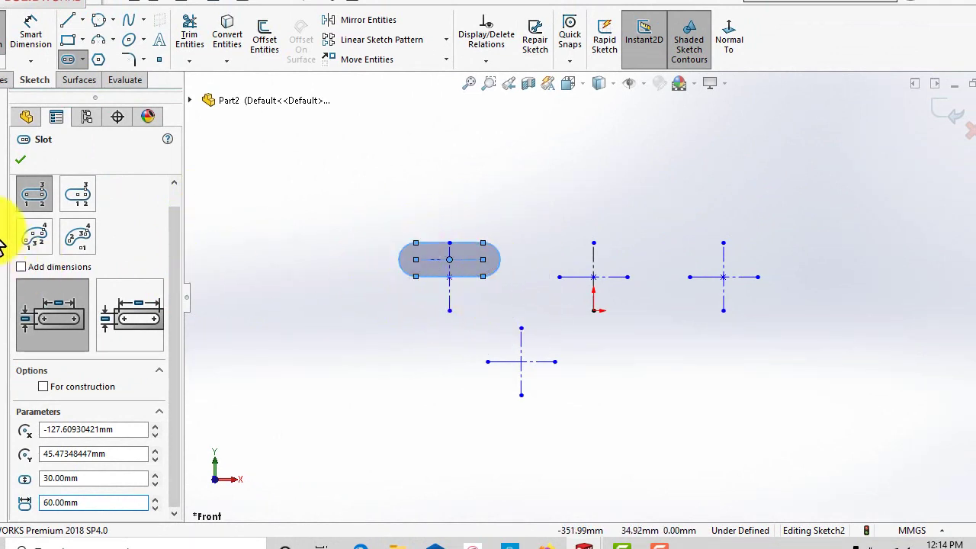
click(20, 160)
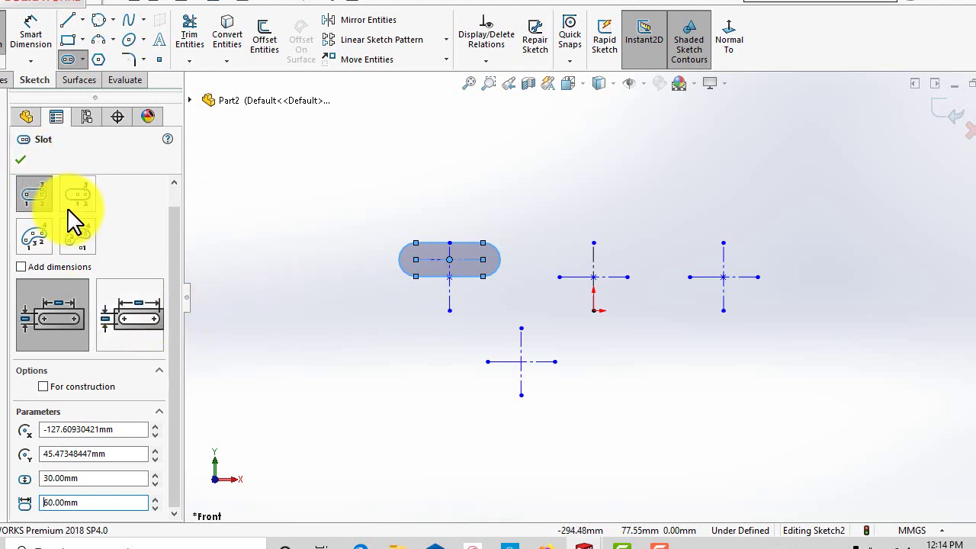
click(21, 161)
Sketch a centerpoint straight slot from the middle cross's centre to its horizontal end point, about 62 mm wide, and accept it.
scroll(638, 305, up, 3)
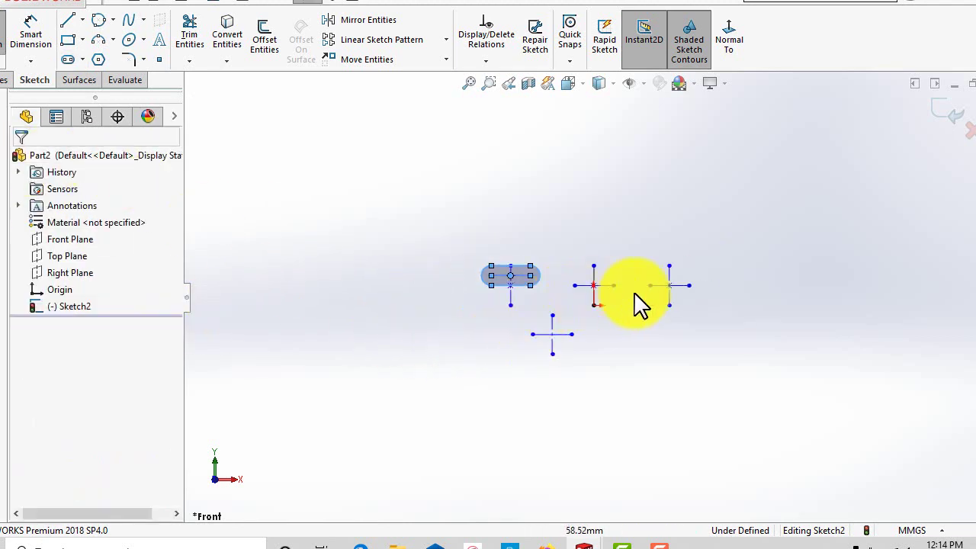
scroll(643, 312, down, 3)
click(82, 59)
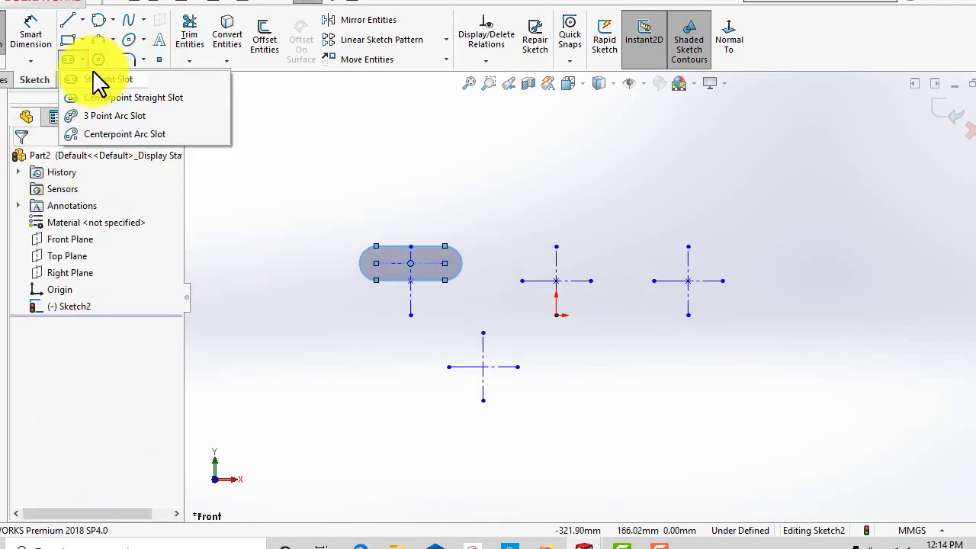
click(122, 98)
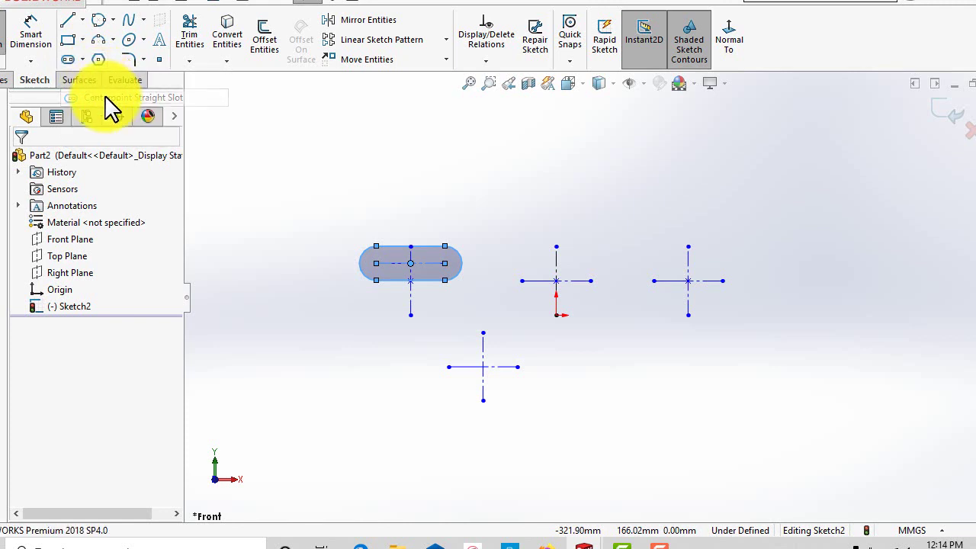
click(83, 59)
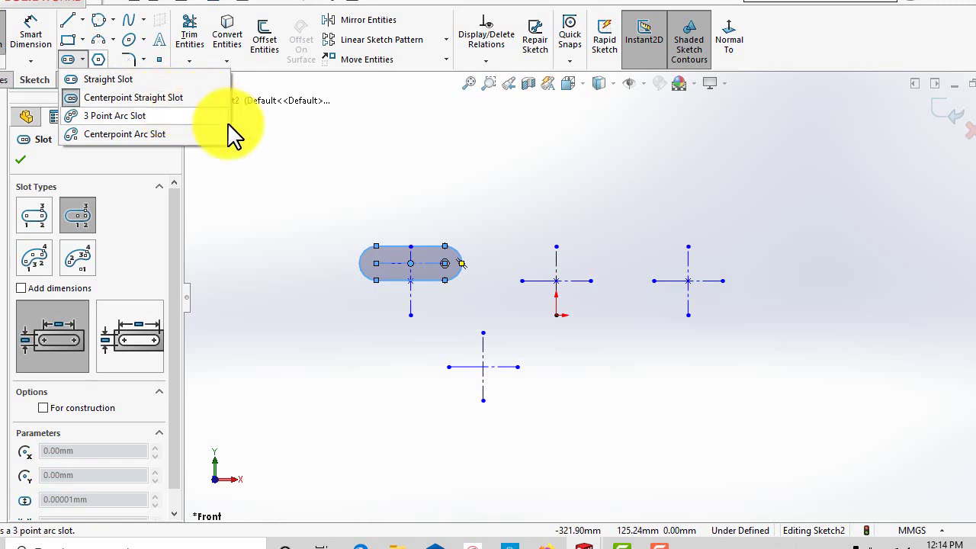
click(80, 222)
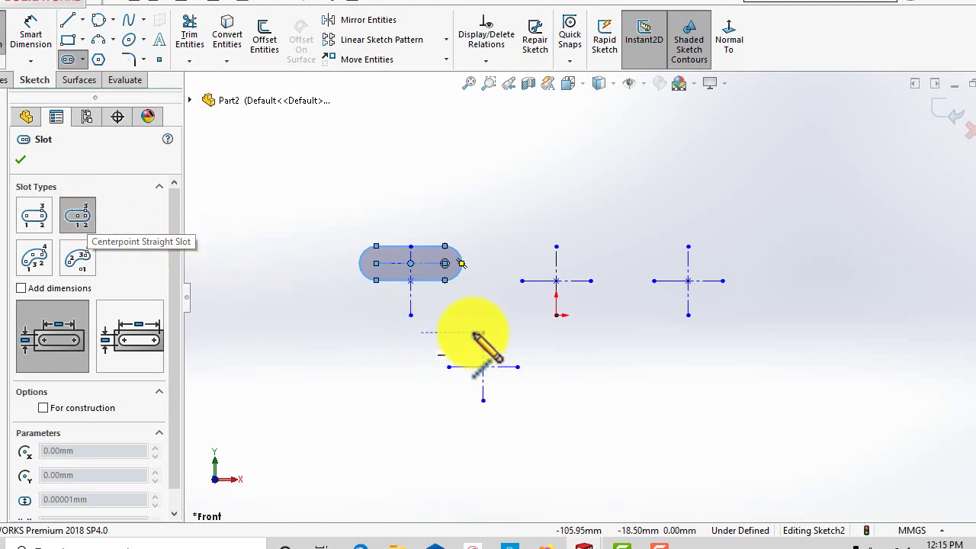
scroll(612, 286, down, 2)
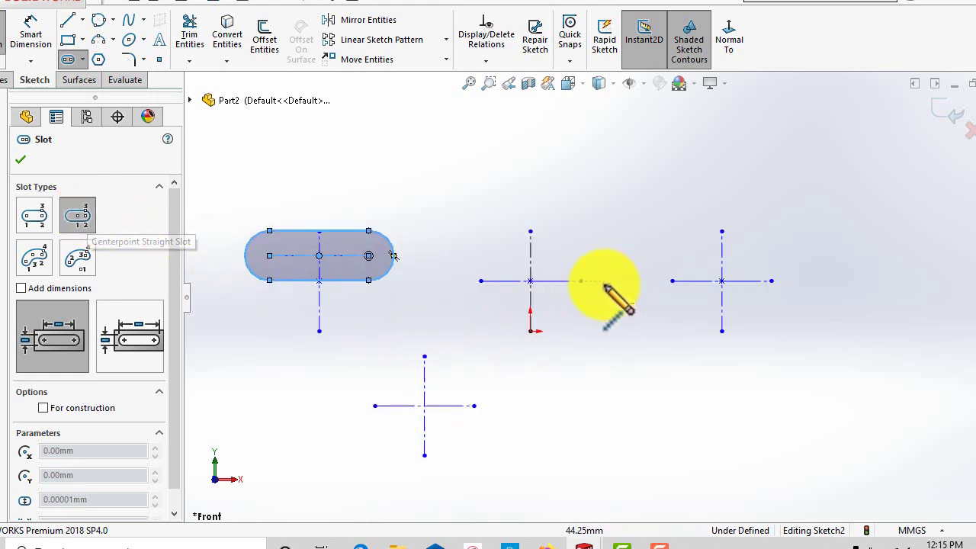
click(531, 282)
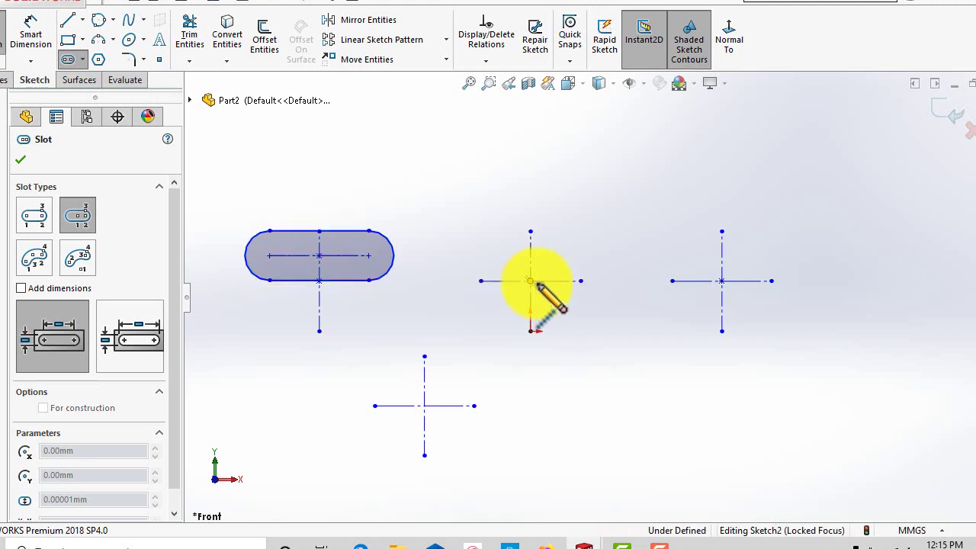
click(581, 282)
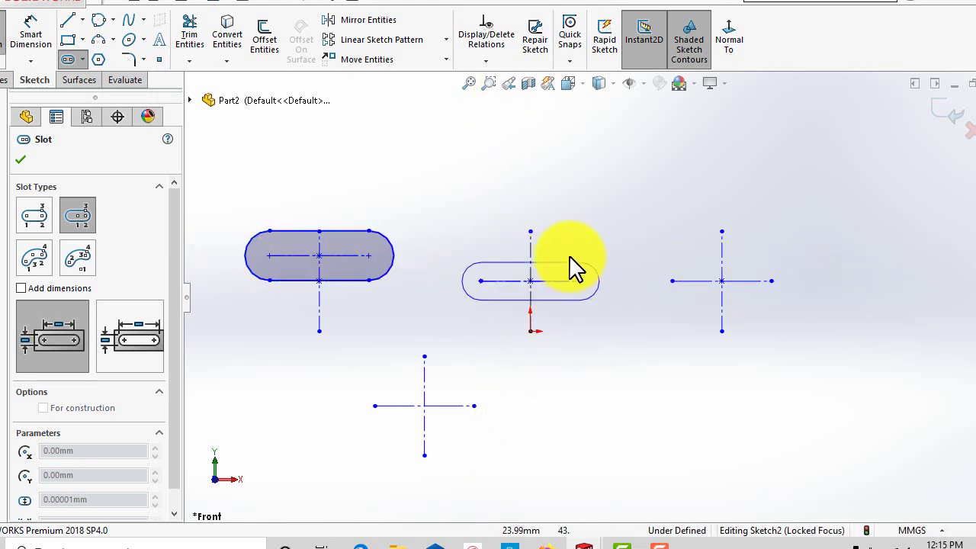
click(531, 230)
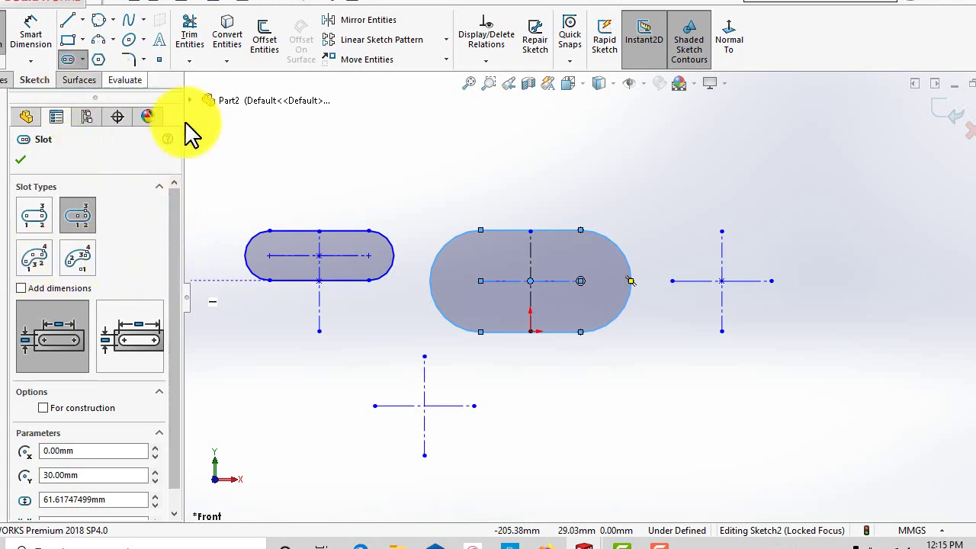
click(21, 160)
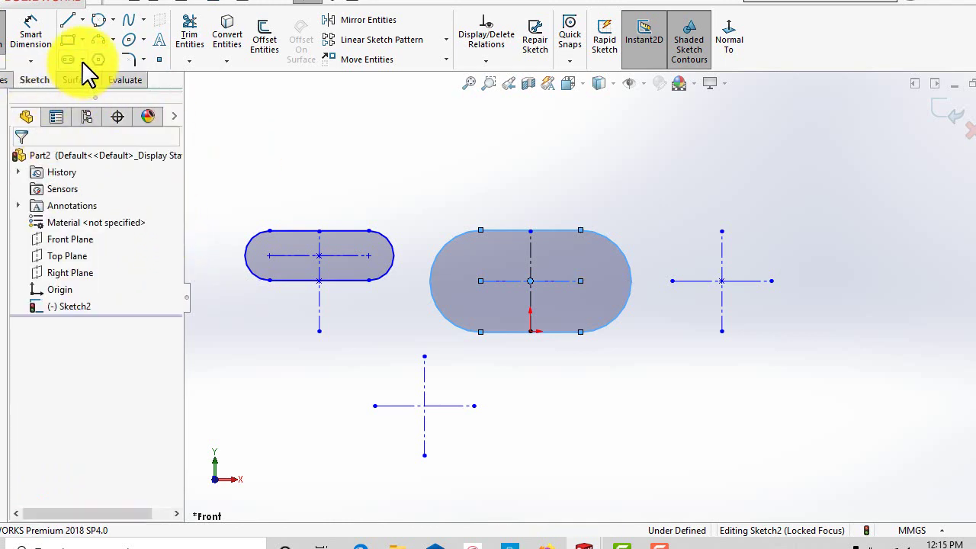
Sketch a 3 point arc slot from the right cross's left end to its lower end, radius about 25 mm, width about 16 mm, and accept it.
click(83, 59)
click(111, 116)
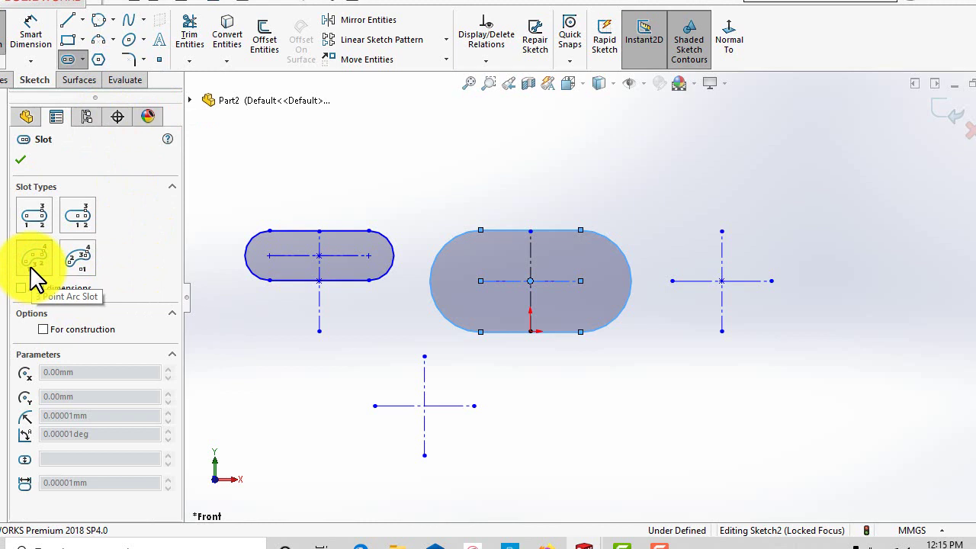
scroll(725, 389, up, 2)
scroll(770, 350, down, 2)
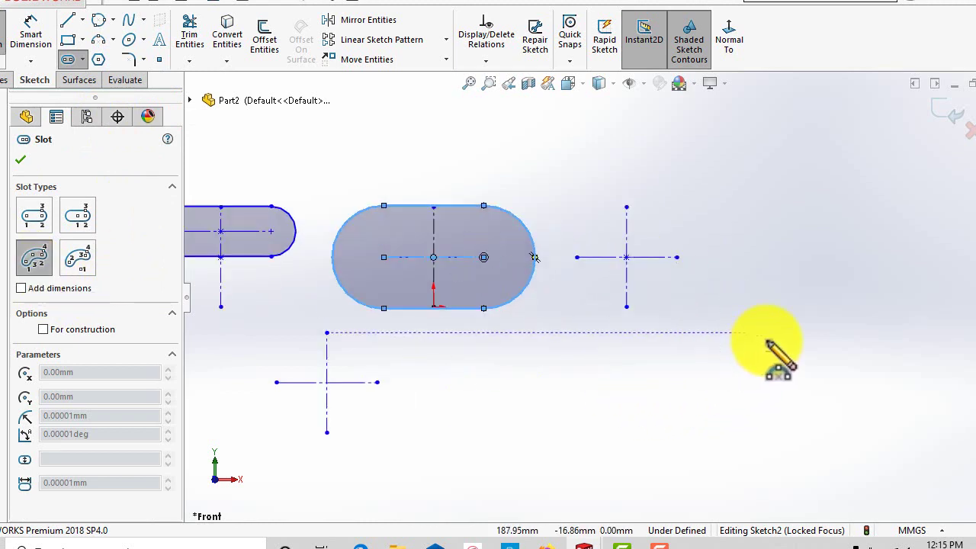
click(46, 259)
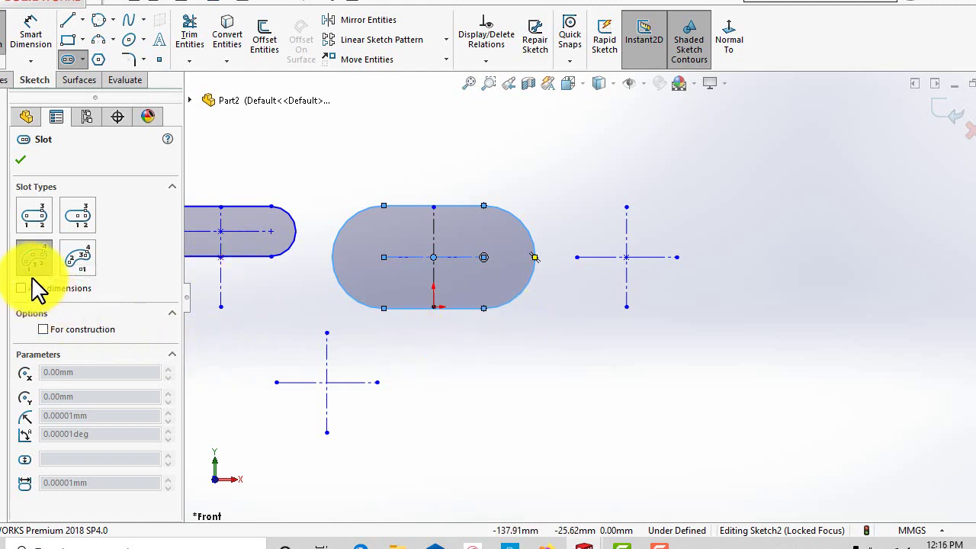
click(577, 258)
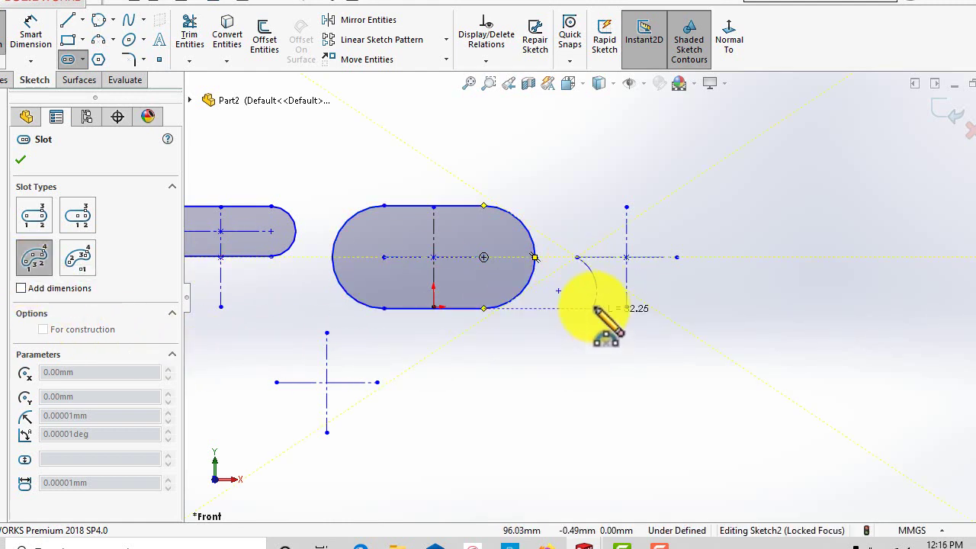
click(625, 308)
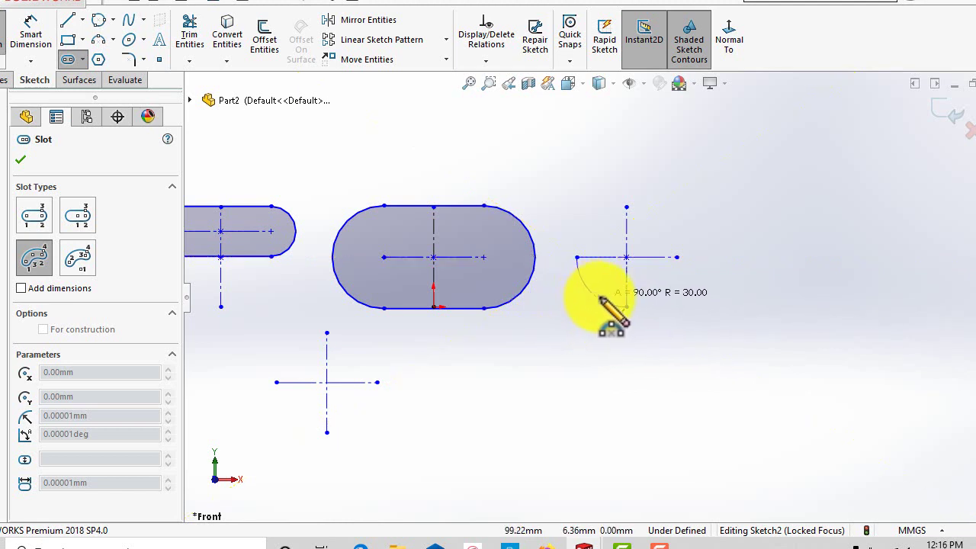
scroll(594, 301, down, 5)
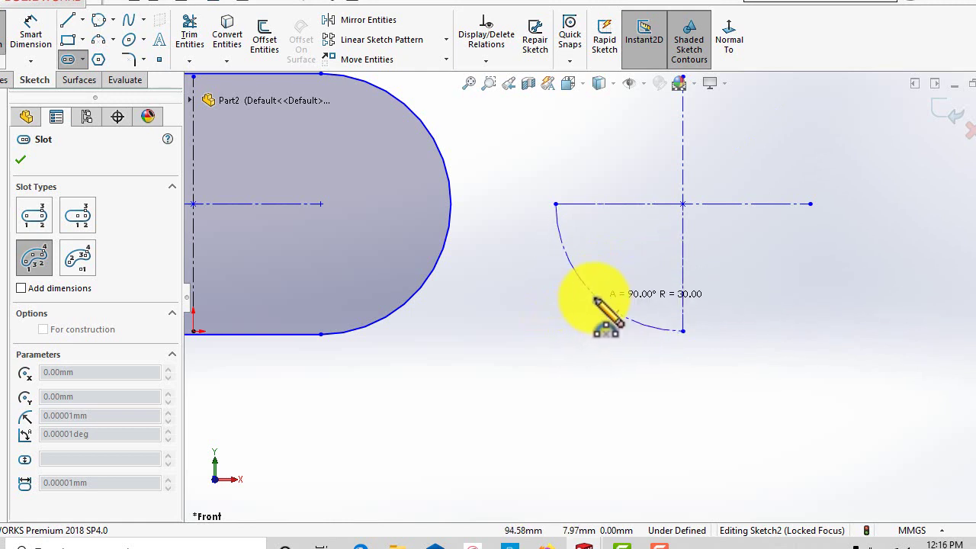
click(584, 306)
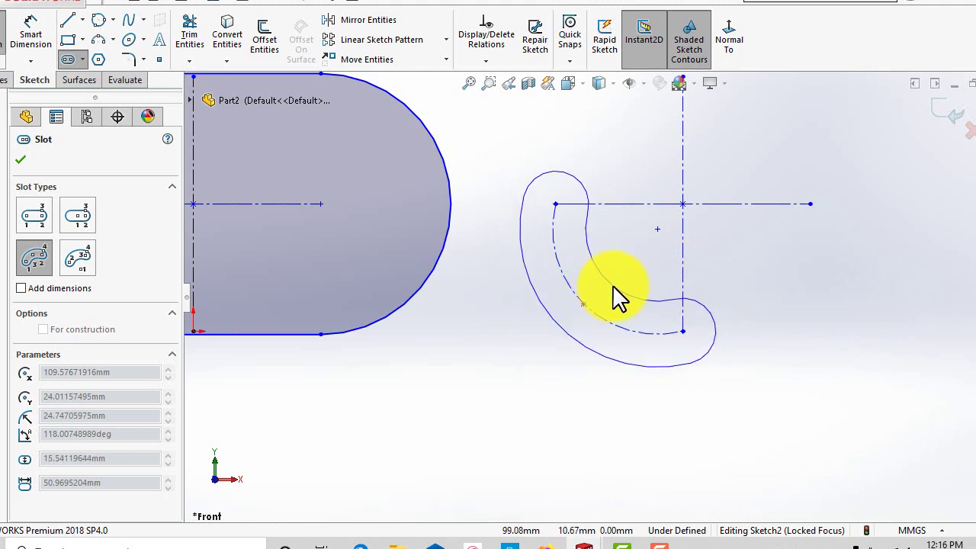
click(612, 284)
scroll(610, 374, up, 3)
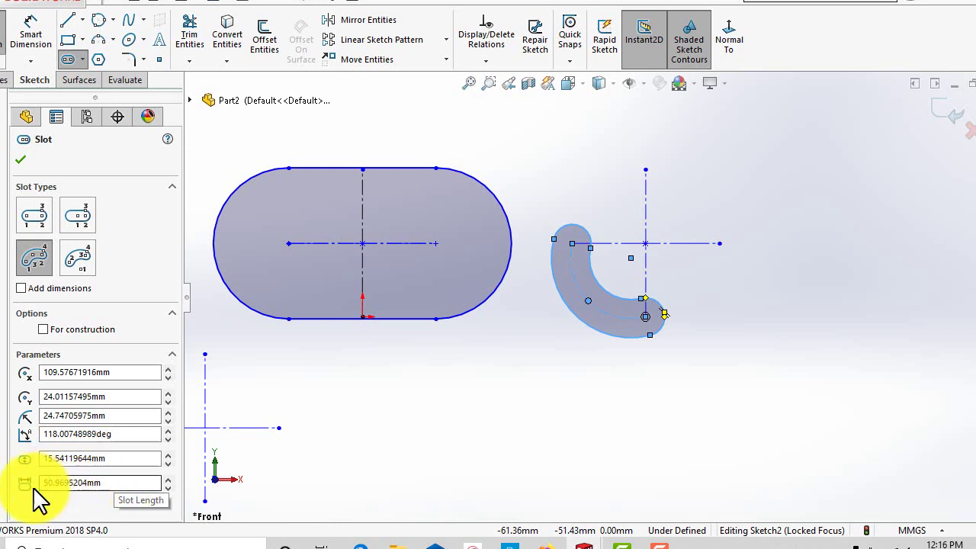
click(21, 163)
Sketch a centerpoint arc slot on the lower cross from its left end to its lower end, radius 30 mm, about 17 mm wide, and accept it.
scroll(602, 374, up, 3)
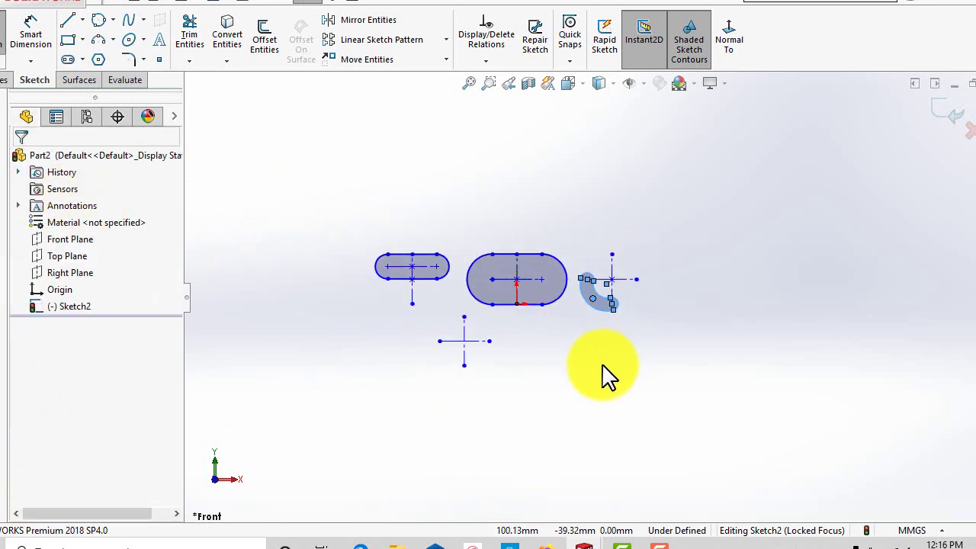
click(82, 59)
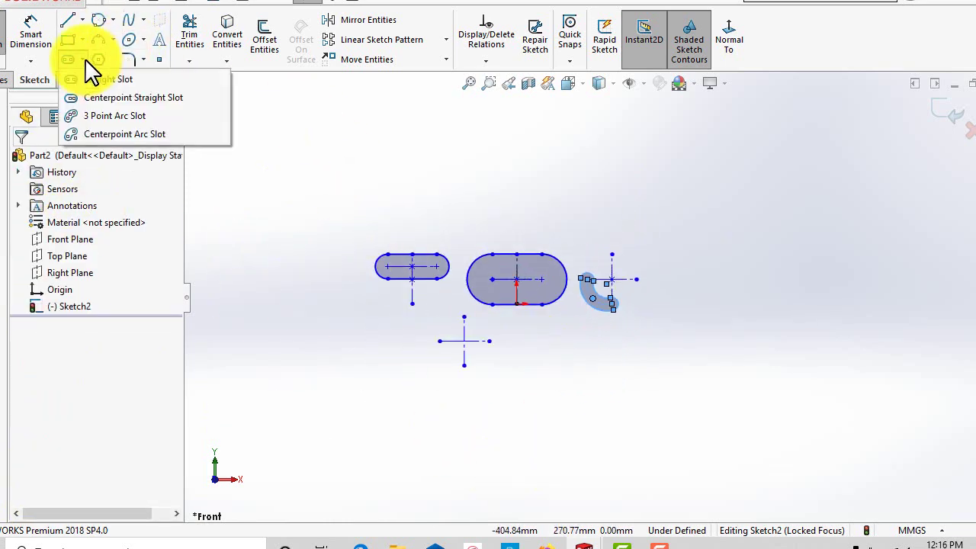
click(114, 134)
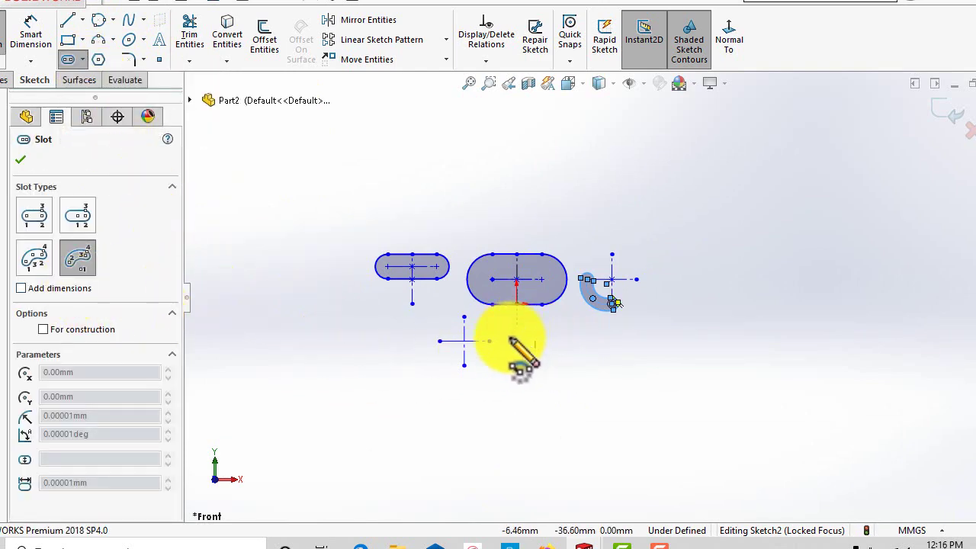
scroll(503, 355, down, 3)
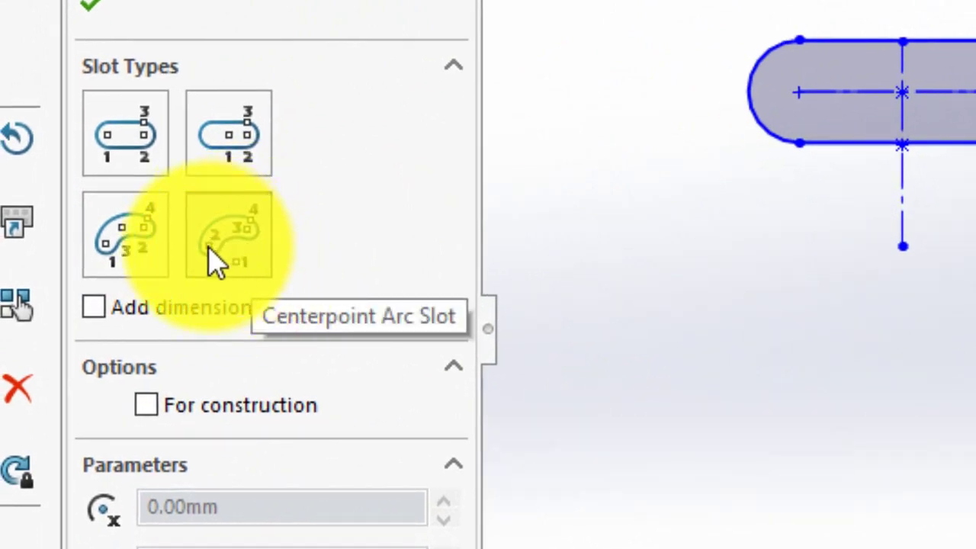
click(271, 228)
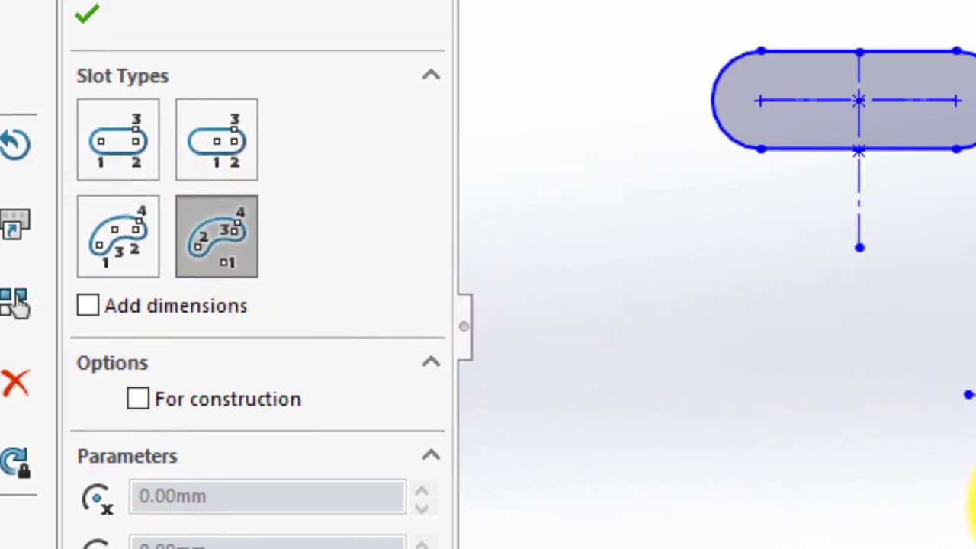
click(595, 323)
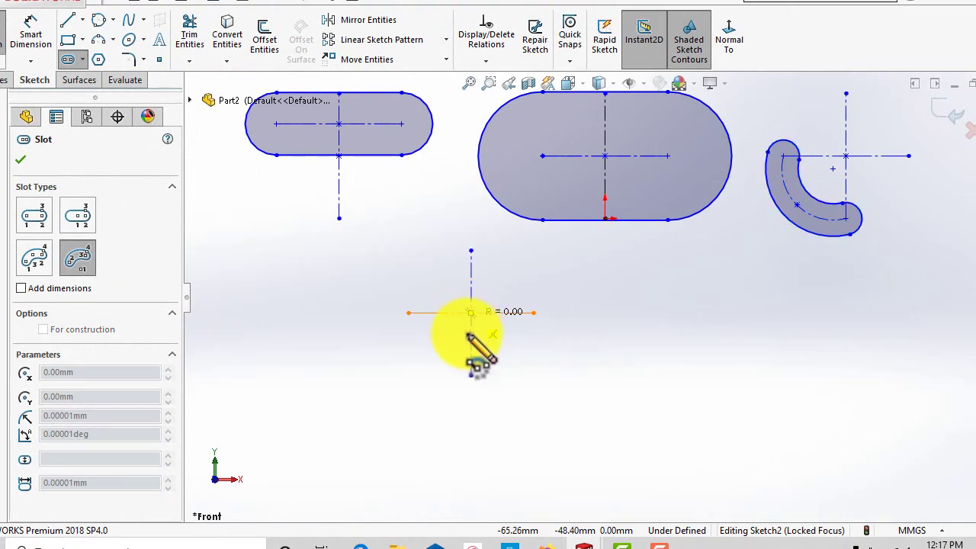
click(409, 312)
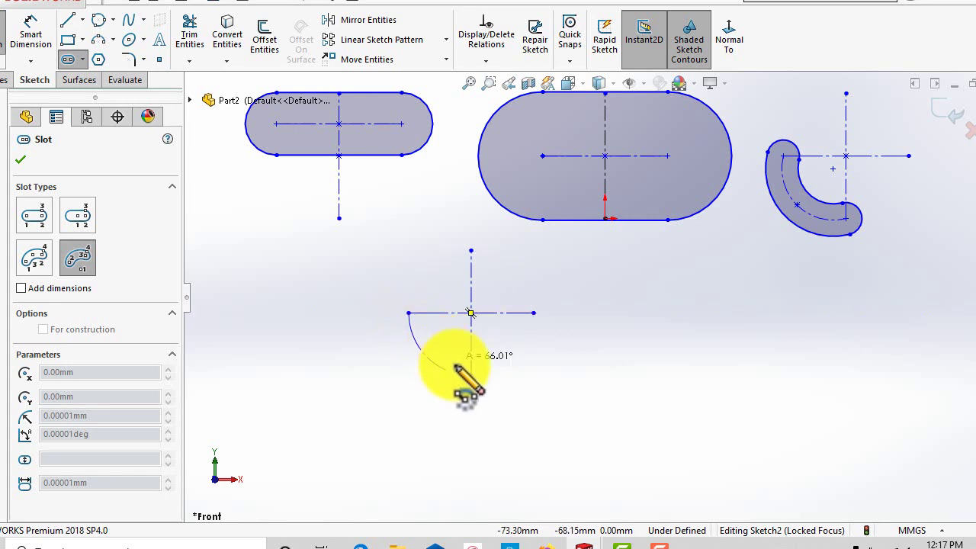
click(471, 375)
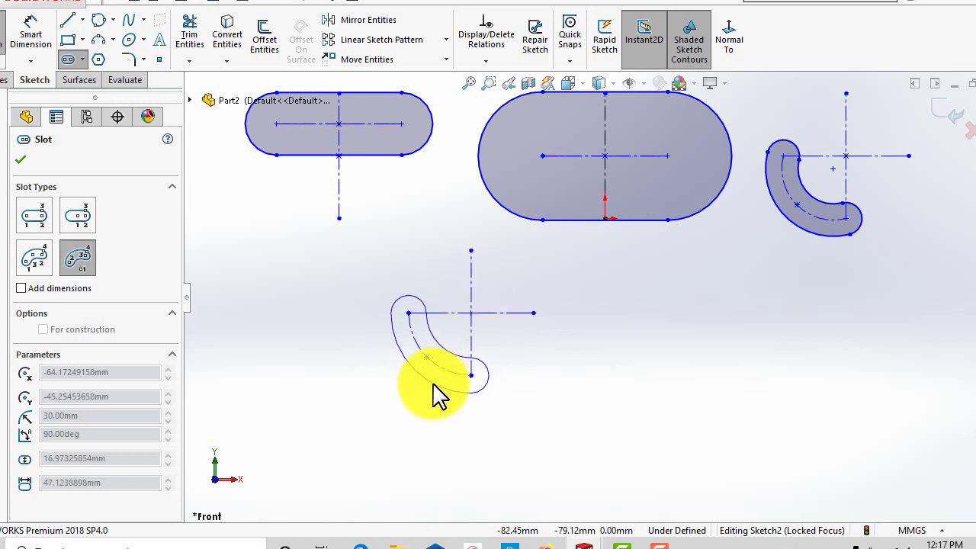
click(441, 395)
key(z)
key(z)
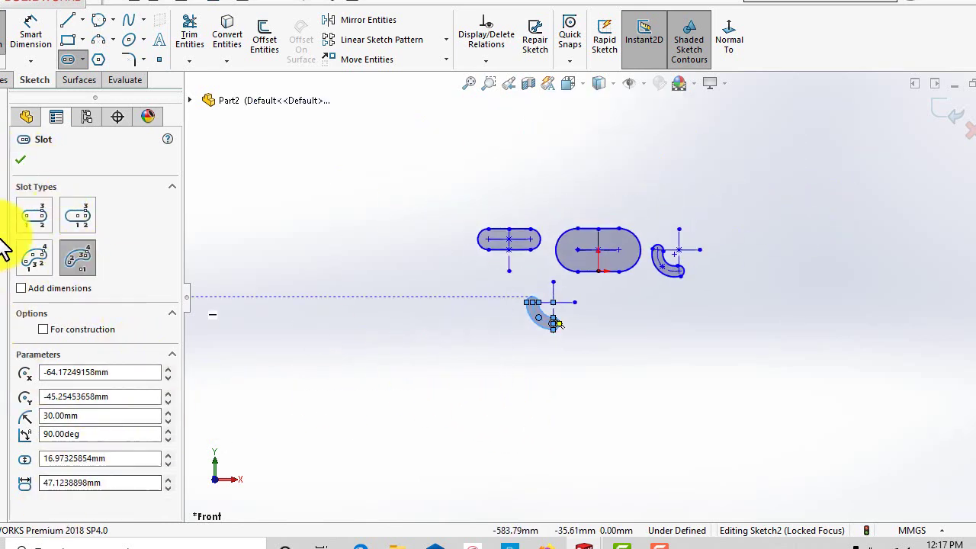
click(21, 160)
key(z)
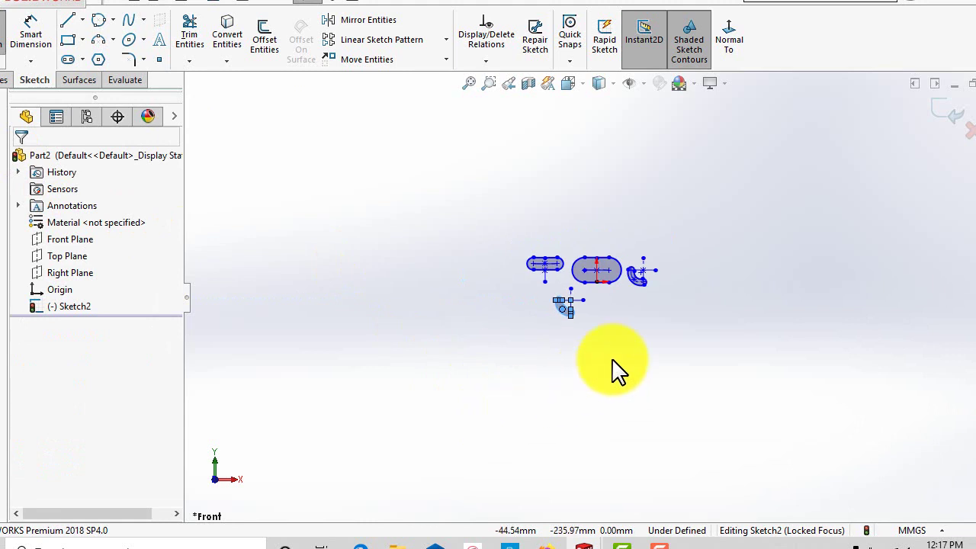
Delete all four slots together with their centreline crosses from the sketch.
scroll(614, 364, down, 2)
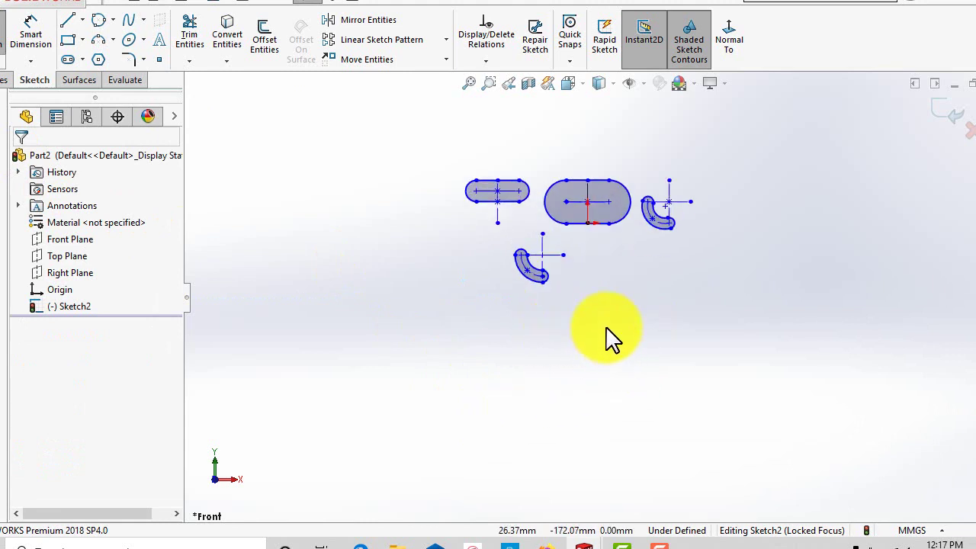
scroll(595, 305, up, 2)
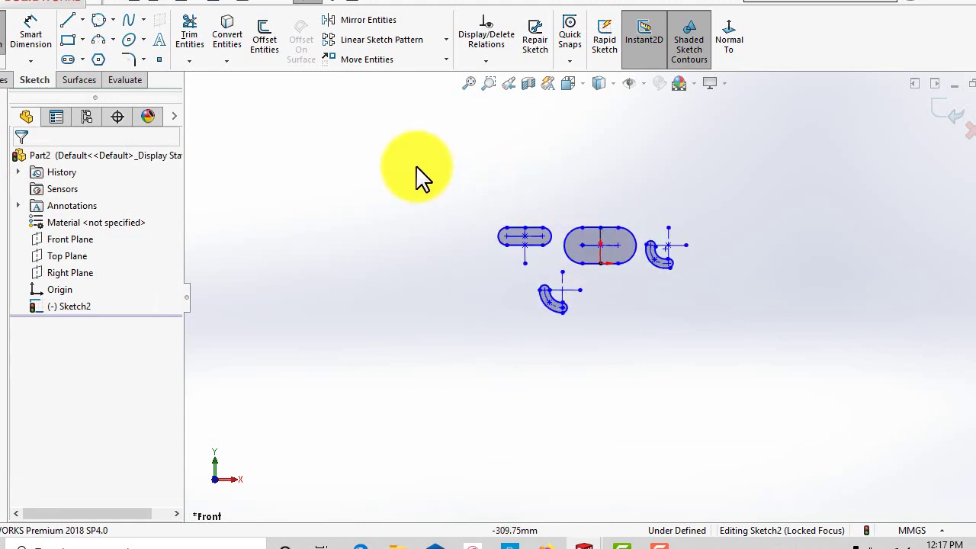
mouse_move(399, 145)
mouse_down()
mouse_move(411, 221)
mouse_move(786, 421)
mouse_up()
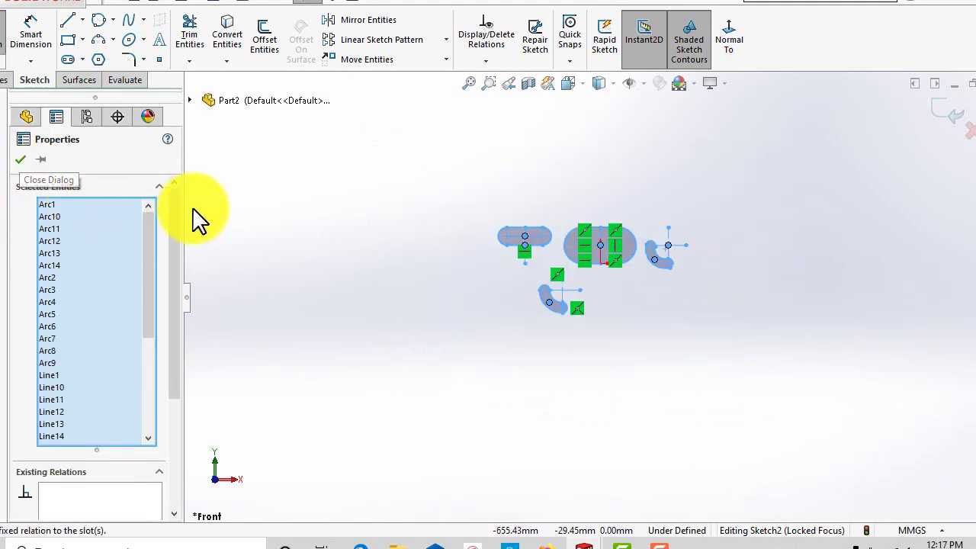
click(275, 206)
drag(381, 172, 845, 404)
key(Delete)
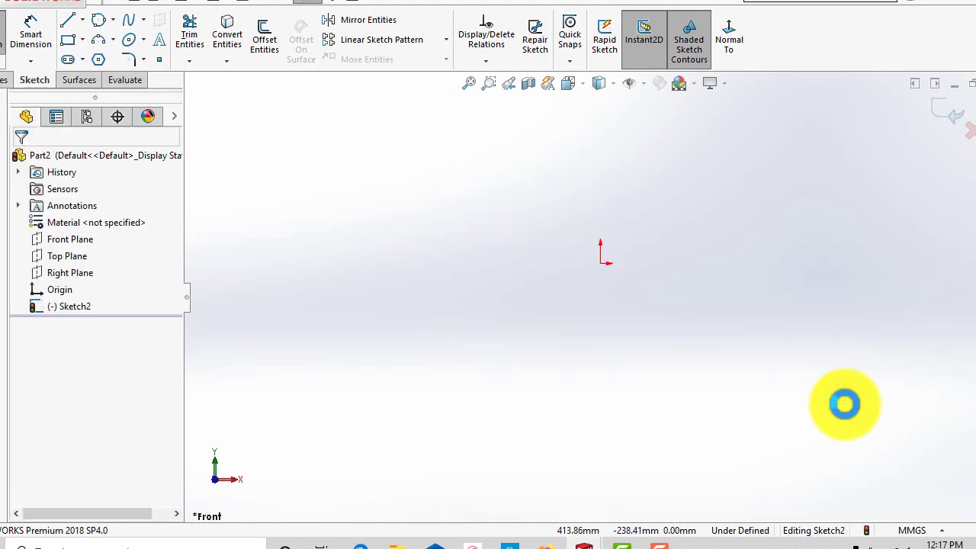
Sketch a 5-sided inscribed-circle polygon level with the origin, its centre about 169 mm to the origin's left and one vertex pointing up.
click(98, 61)
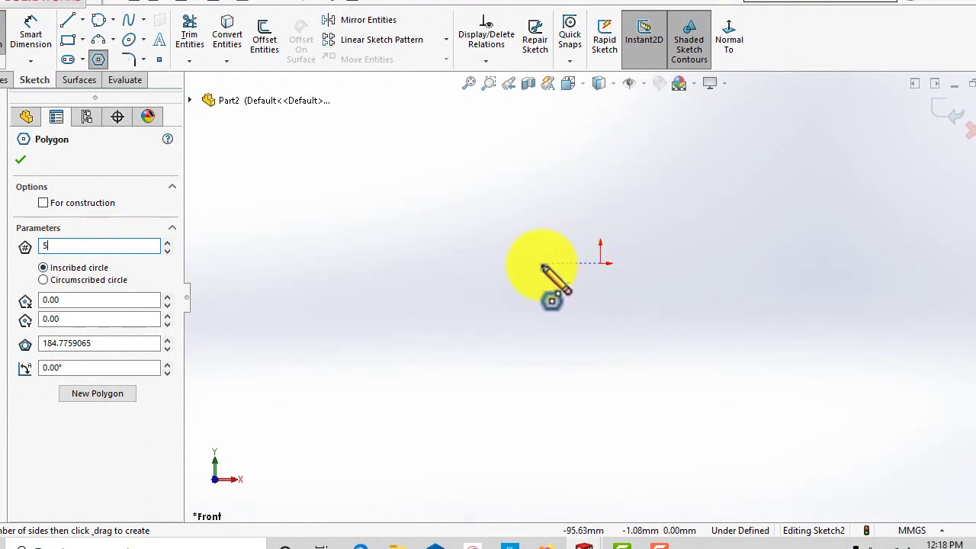
click(501, 263)
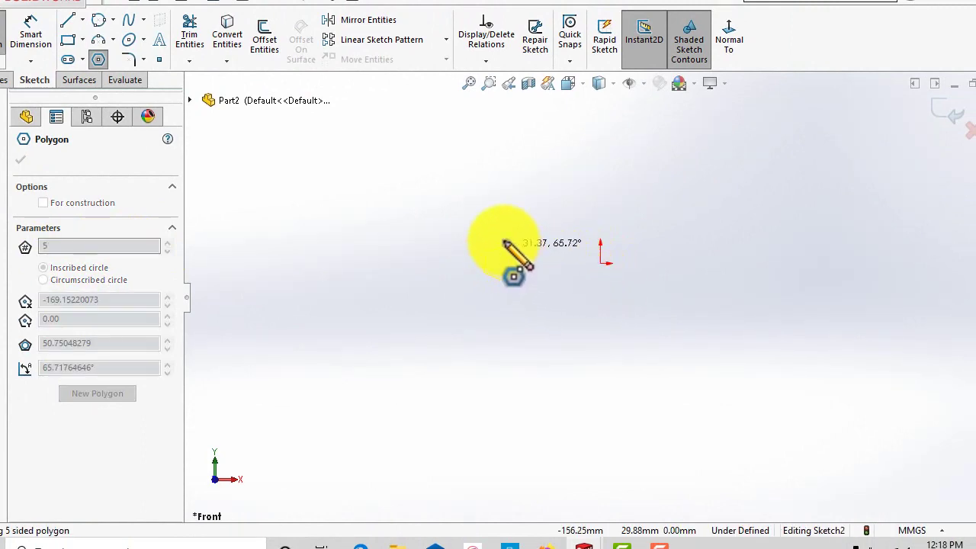
click(498, 202)
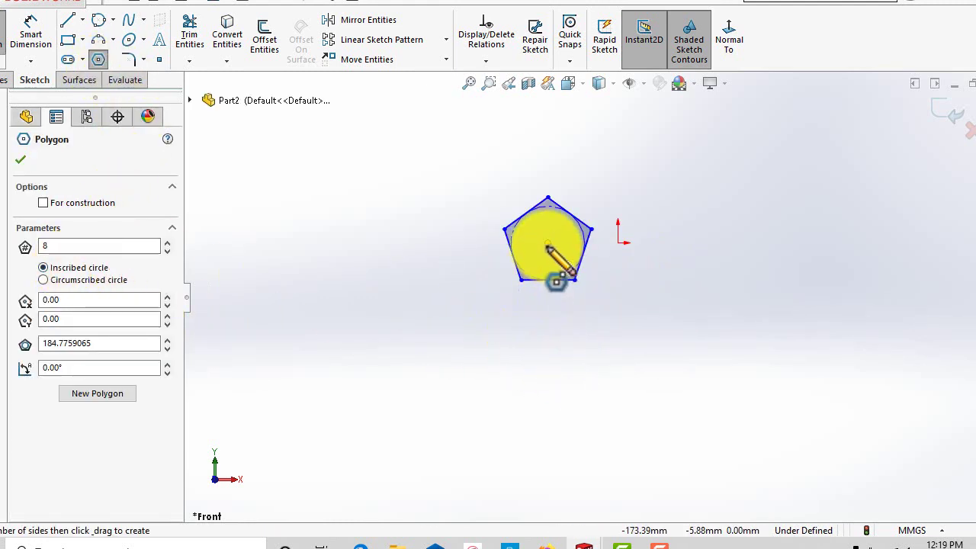
Sketch an 8-sided inscribed-circle polygon directly below the pentagon, circle diameter about 284 mm, and accept it.
click(548, 394)
click(576, 340)
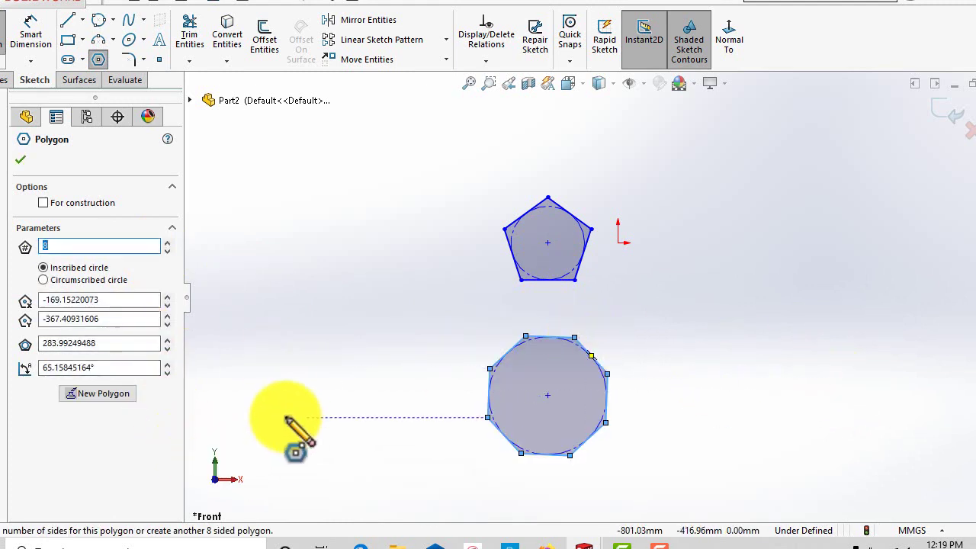
click(23, 161)
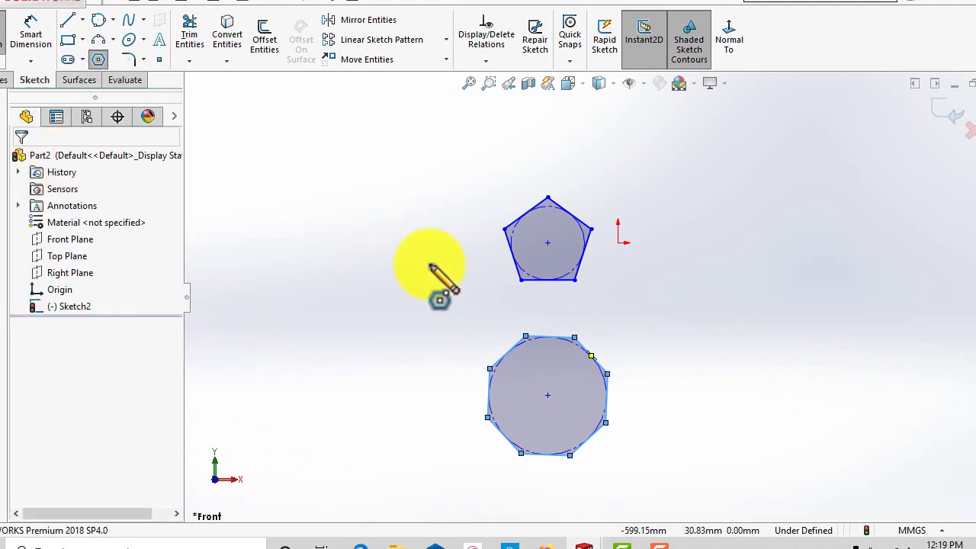
Leave the Polygon tool and delete both the pentagon and the octagon.
scroll(495, 373, up, 3)
scroll(609, 381, down, 1)
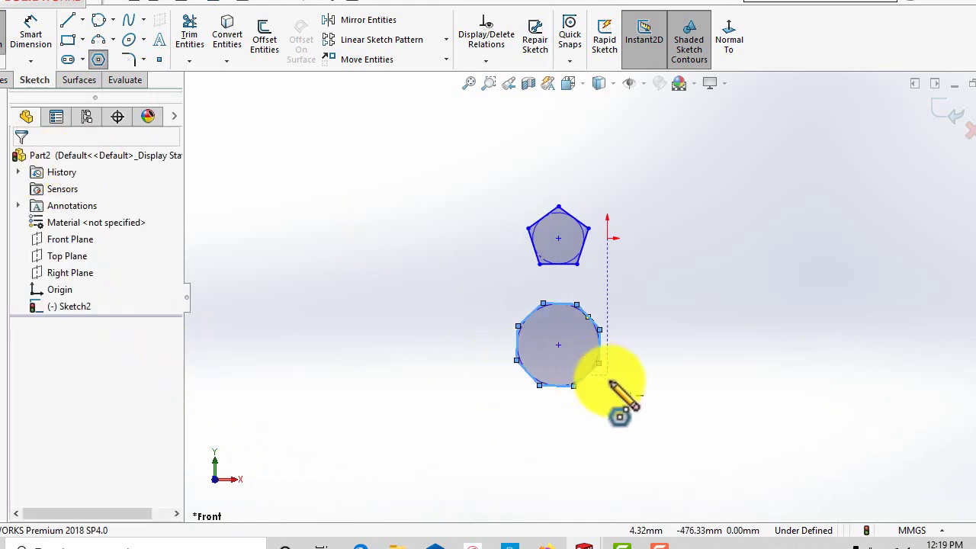
scroll(743, 354, up, 2)
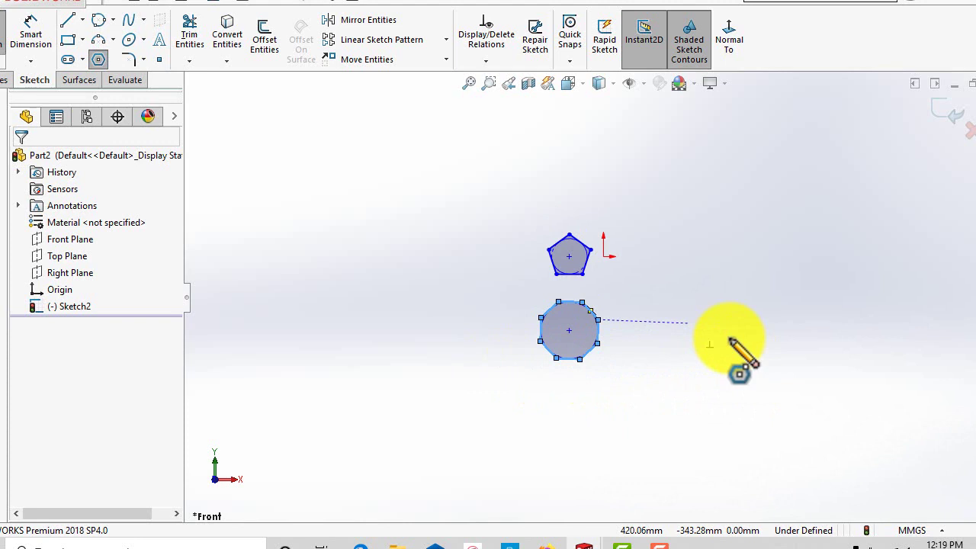
scroll(697, 312, down, 1)
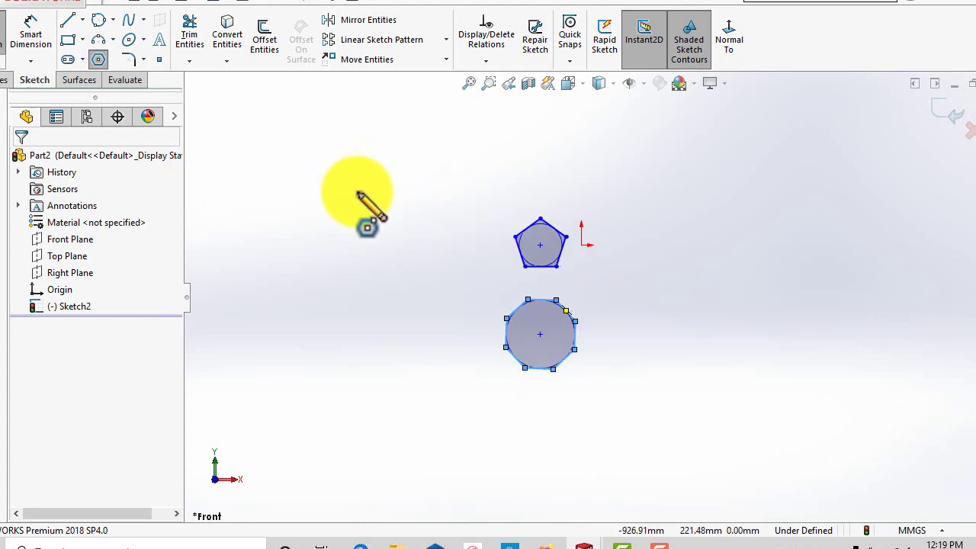
right_click(356, 193)
click(391, 215)
mouse_move(390, 149)
mouse_down()
mouse_move(539, 438)
mouse_move(717, 430)
mouse_up()
key(Delete)
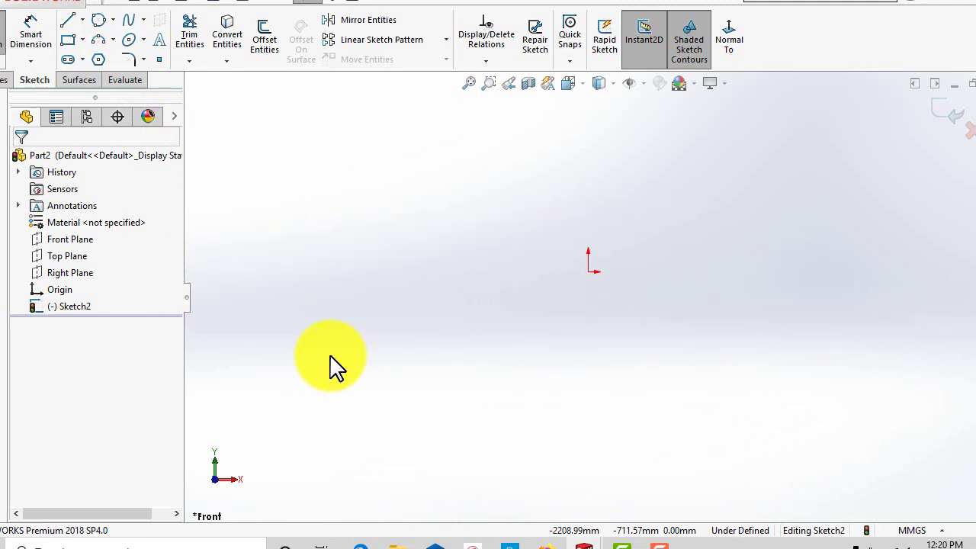
Sketch an open three-point spline arching over the origin, starting at about X -2685, Y -222 mm, and end it at the third point.
click(144, 21)
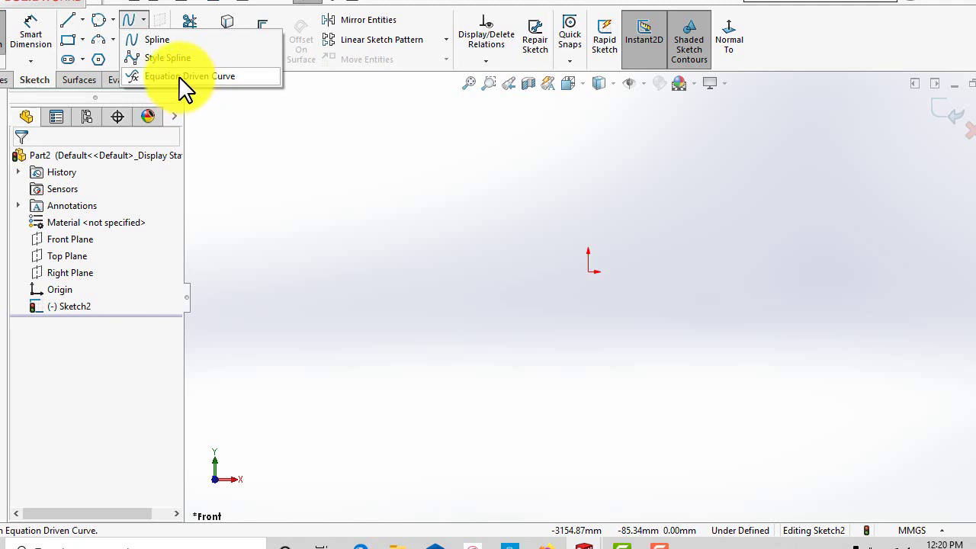
click(226, 77)
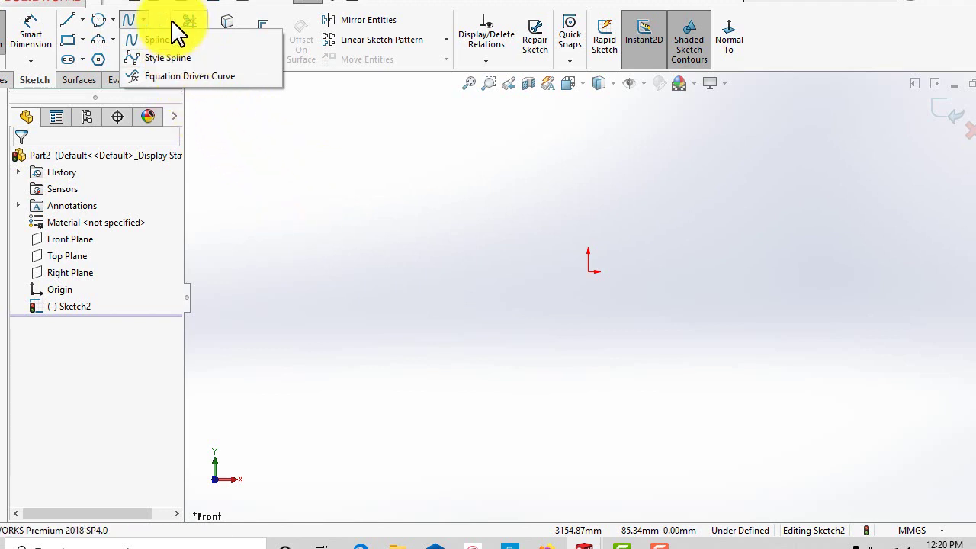
click(163, 39)
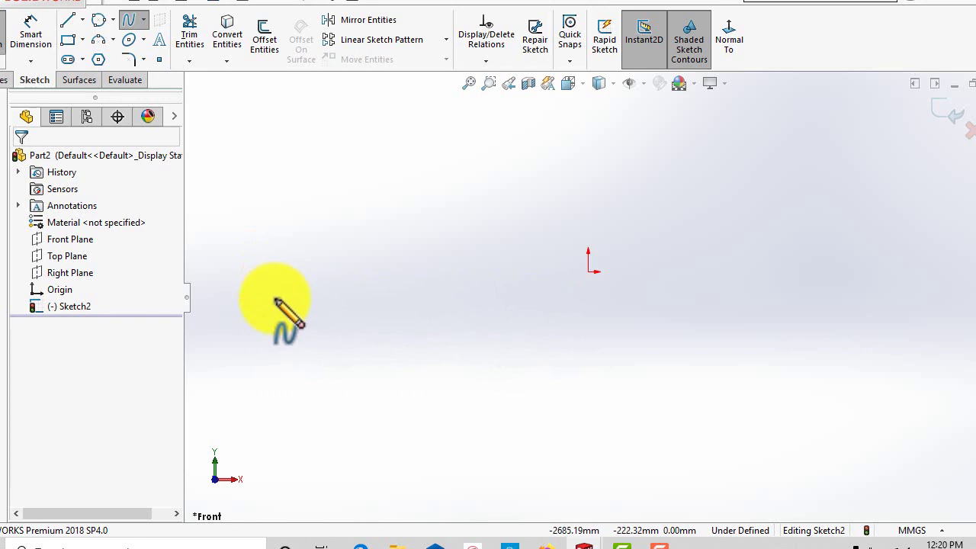
click(275, 298)
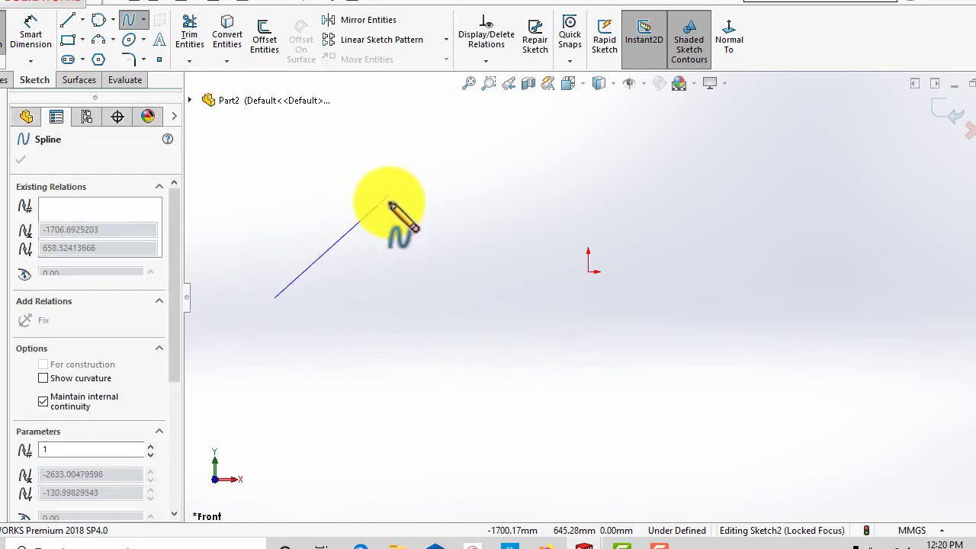
click(521, 153)
click(837, 305)
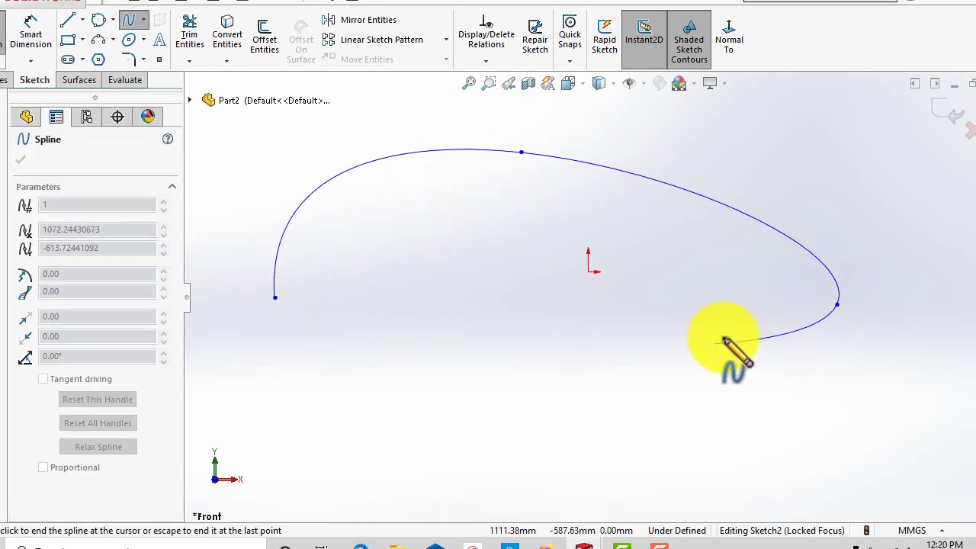
right_click(766, 333)
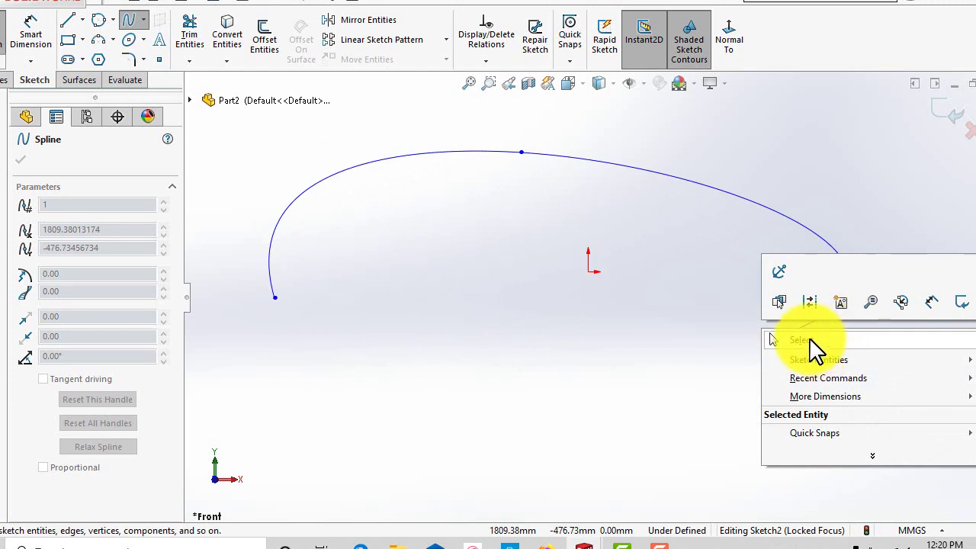
click(810, 340)
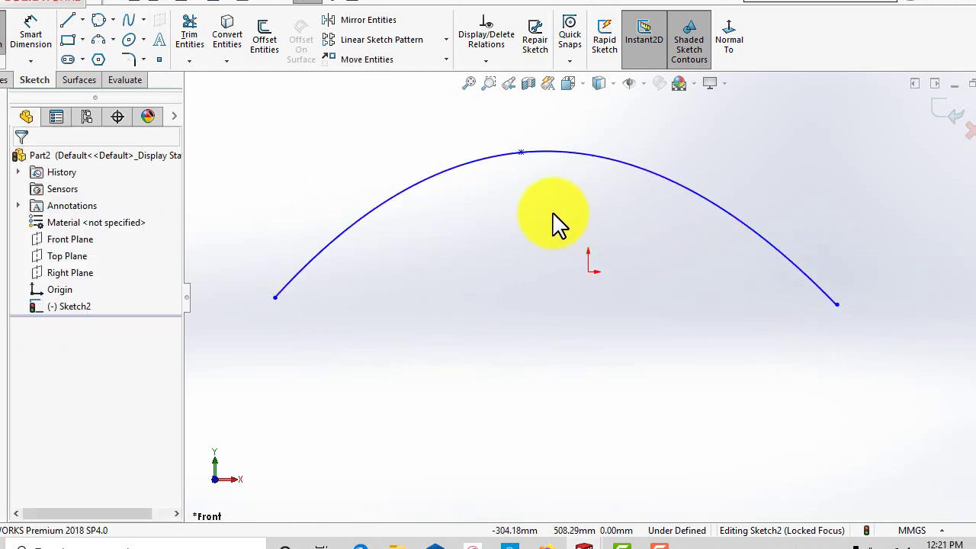
Adjust the tangent handle at the spline's left endpoint so the curve leaves the point more steeply.
key(f)
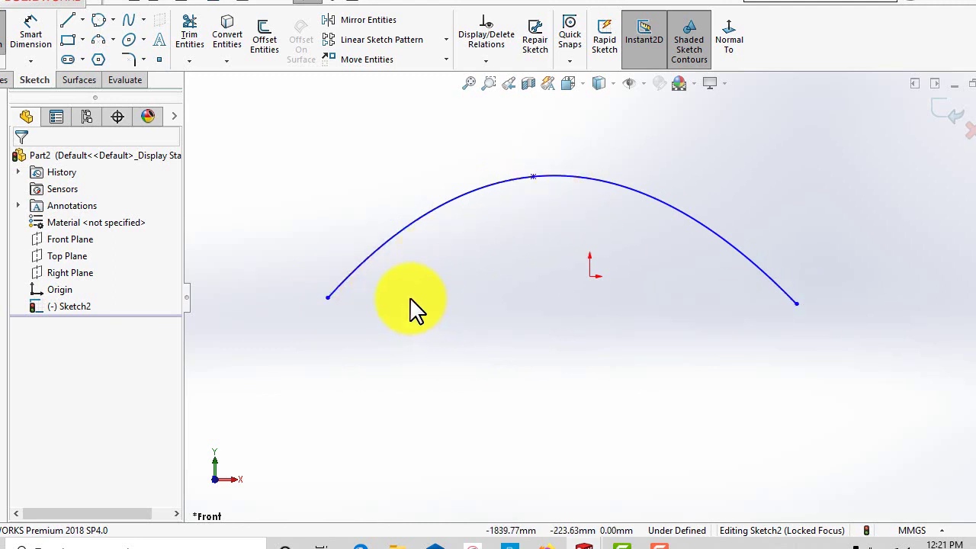
scroll(436, 268, down, 2)
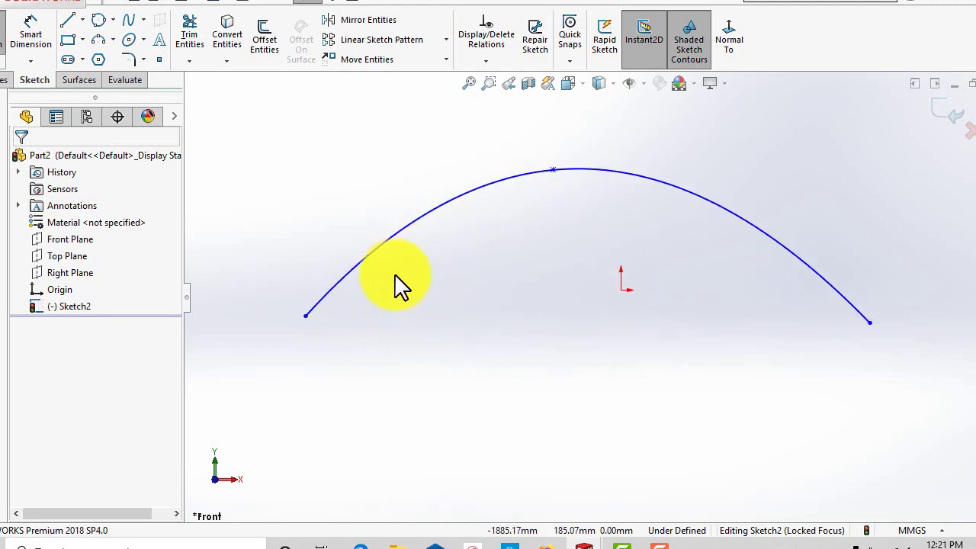
click(305, 316)
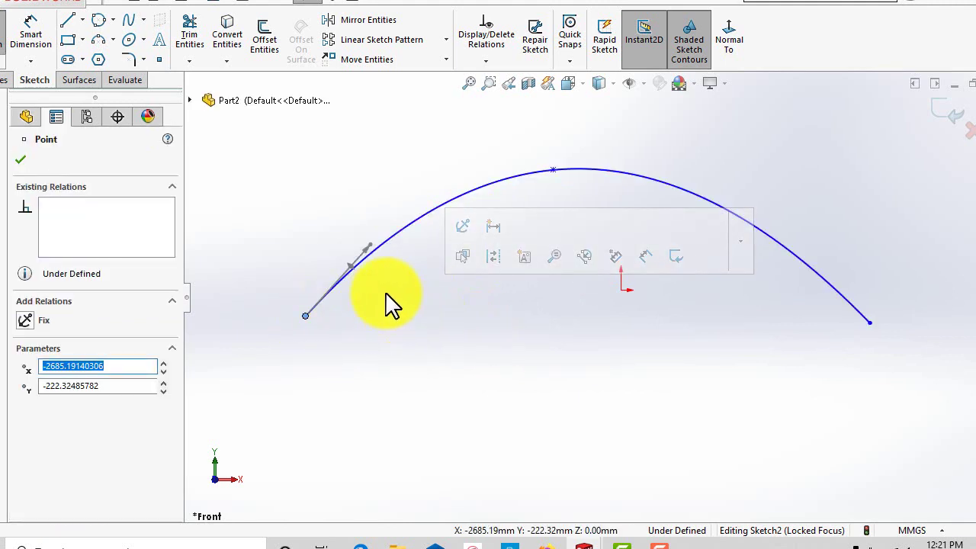
scroll(388, 304, down, 2)
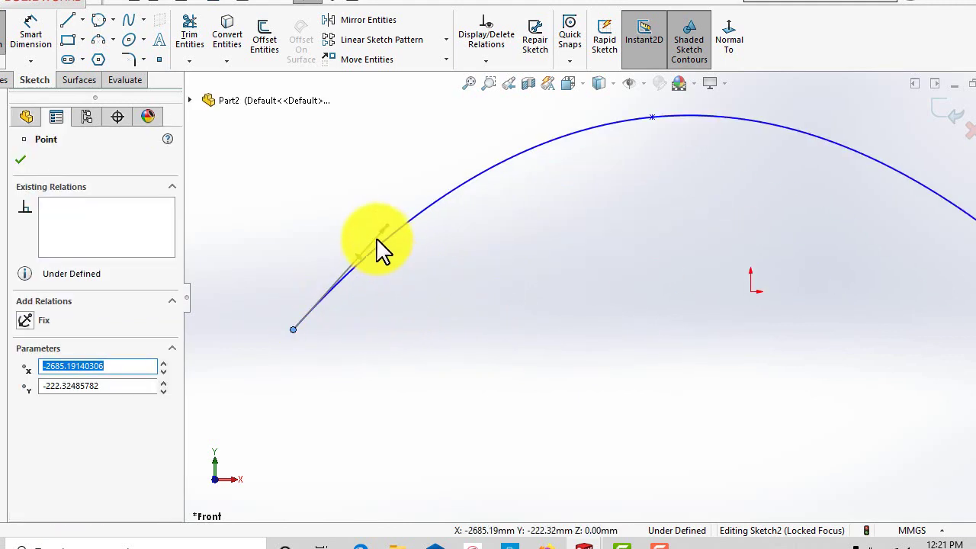
scroll(411, 250, down, 2)
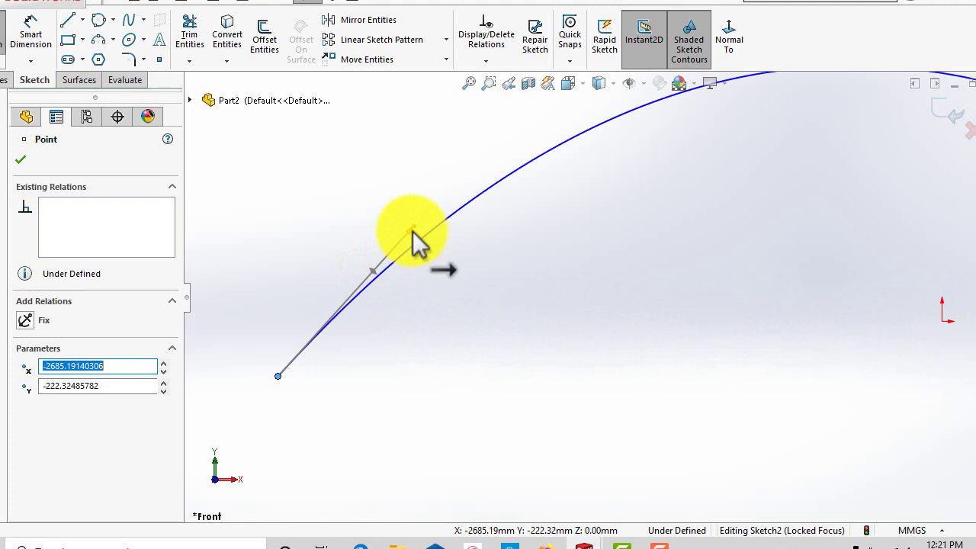
mouse_move(411, 232)
mouse_down()
mouse_move(457, 200)
mouse_move(410, 231)
mouse_up()
click(368, 278)
mouse_move(370, 275)
mouse_down()
mouse_move(329, 269)
mouse_move(398, 324)
mouse_move(279, 266)
mouse_move(376, 305)
mouse_move(342, 283)
mouse_move(355, 289)
mouse_move(299, 271)
mouse_move(347, 297)
mouse_move(388, 338)
mouse_move(314, 279)
mouse_up()
scroll(473, 324, up, 3)
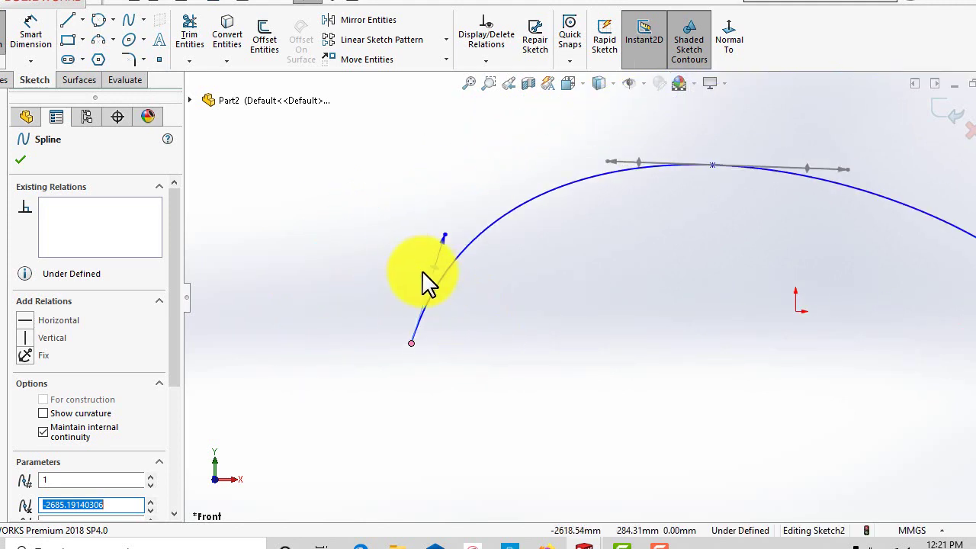
drag(435, 278, 466, 251)
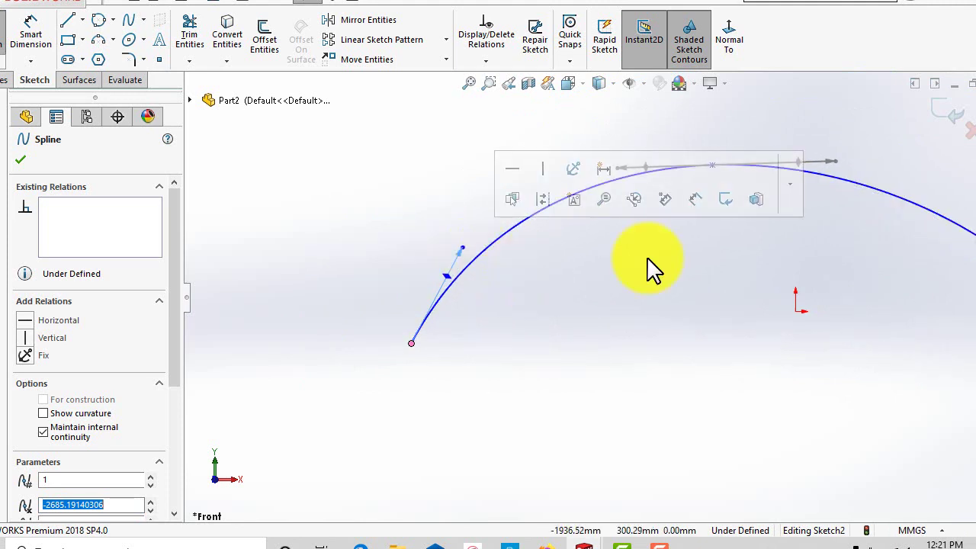
Adjust the tangent handles at the spline's middle point and right endpoint, rotating the right one about 11 degrees to bulge the curve outward.
scroll(656, 320, up, 2)
scroll(704, 261, down, 3)
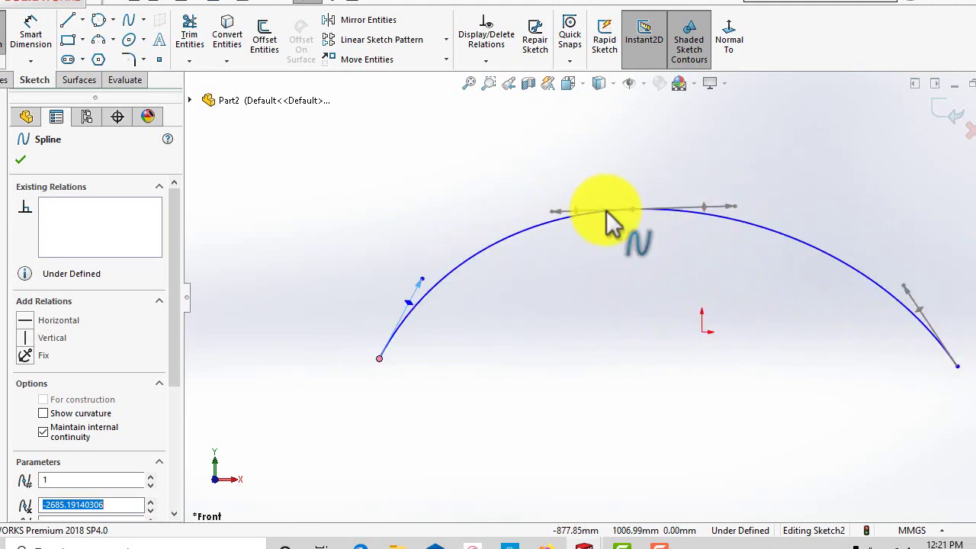
mouse_move(731, 223)
mouse_down()
mouse_move(777, 236)
mouse_move(730, 206)
mouse_up()
drag(576, 213, 587, 222)
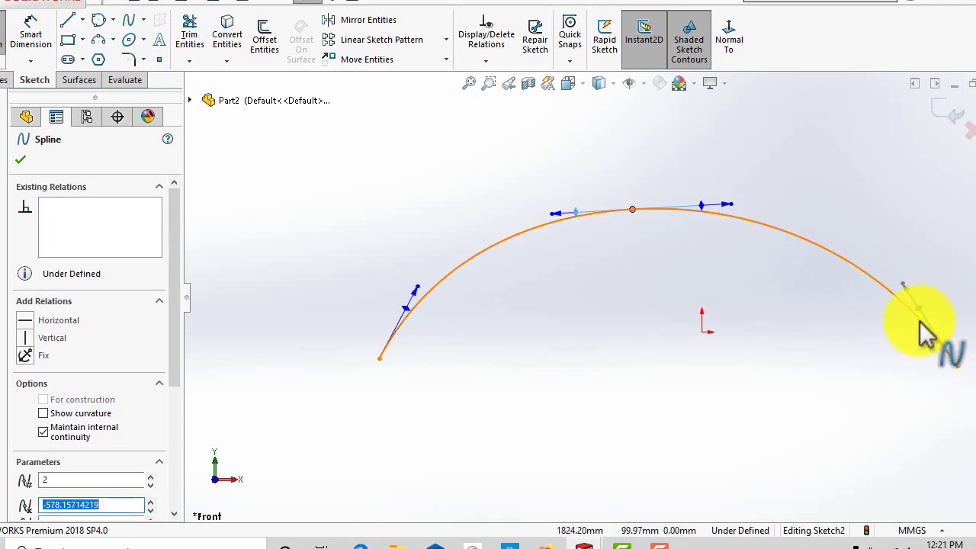
key(ctrl+Left)
key(z)
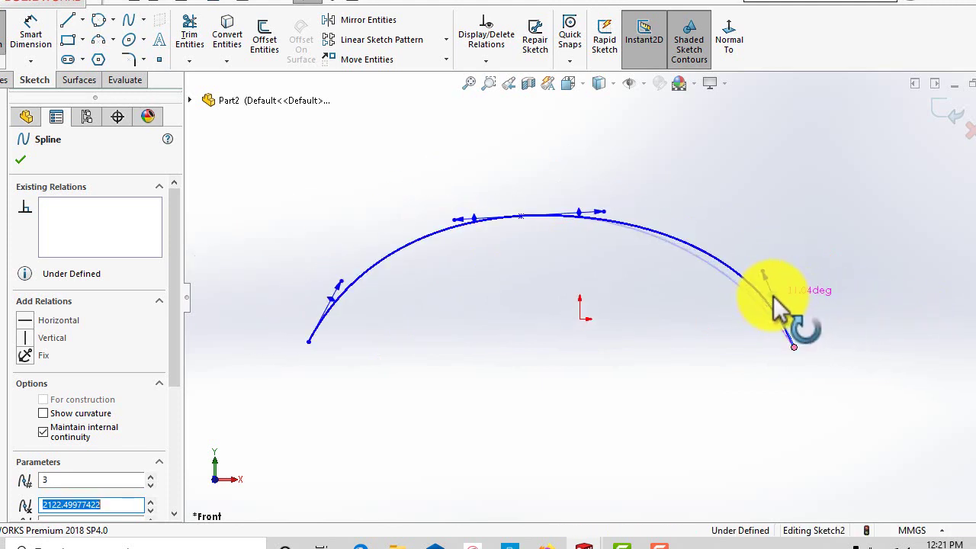
click(719, 349)
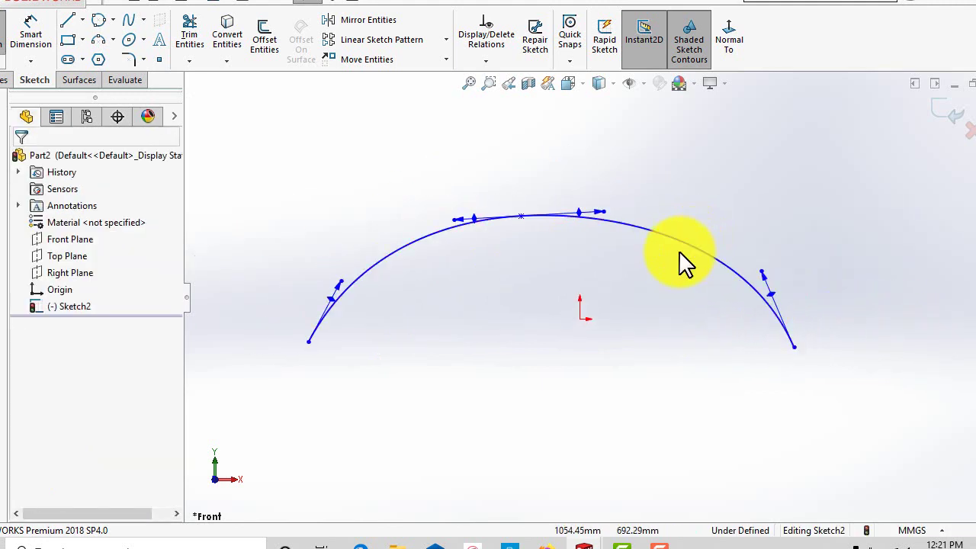
click(577, 217)
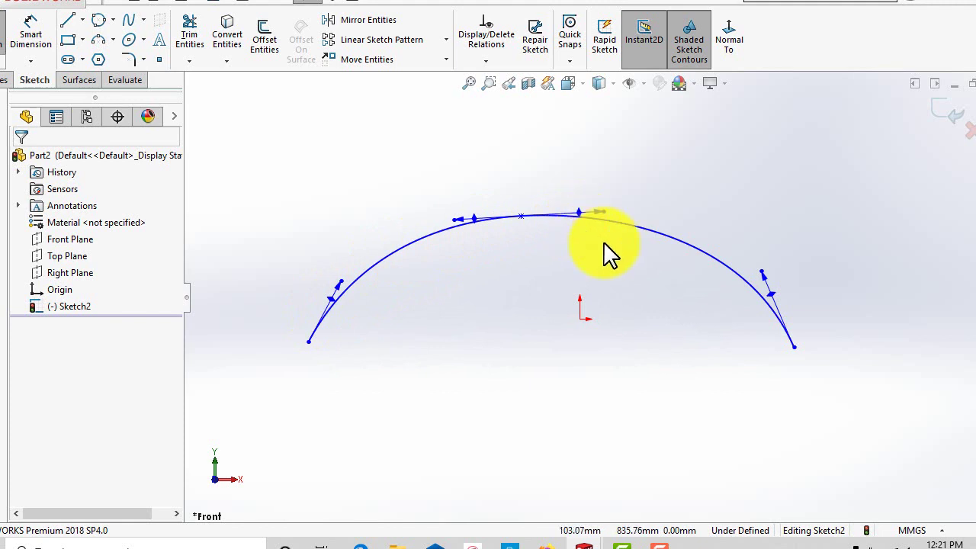
Insert a spline point between the middle point and the right endpoint, at about X 1085, Y 738 mm.
right_click(695, 258)
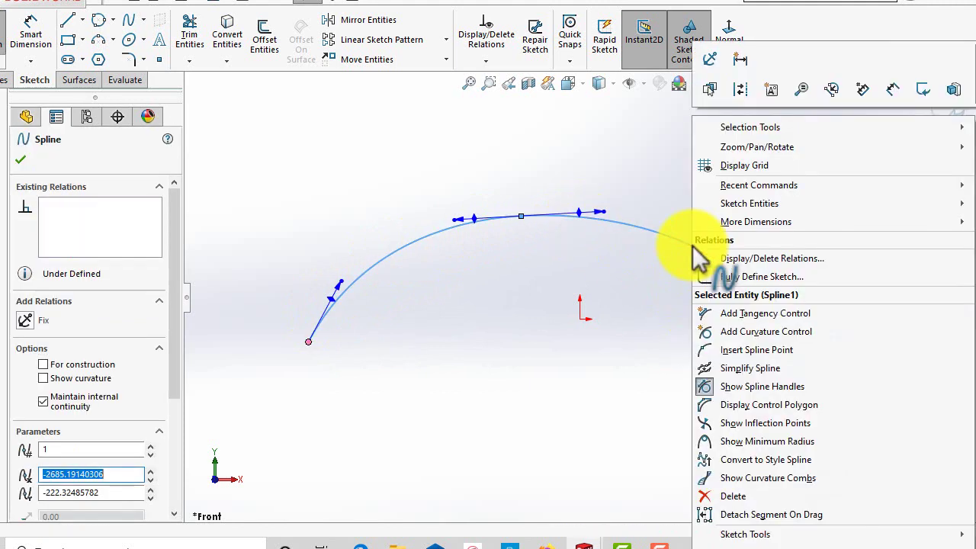
click(734, 351)
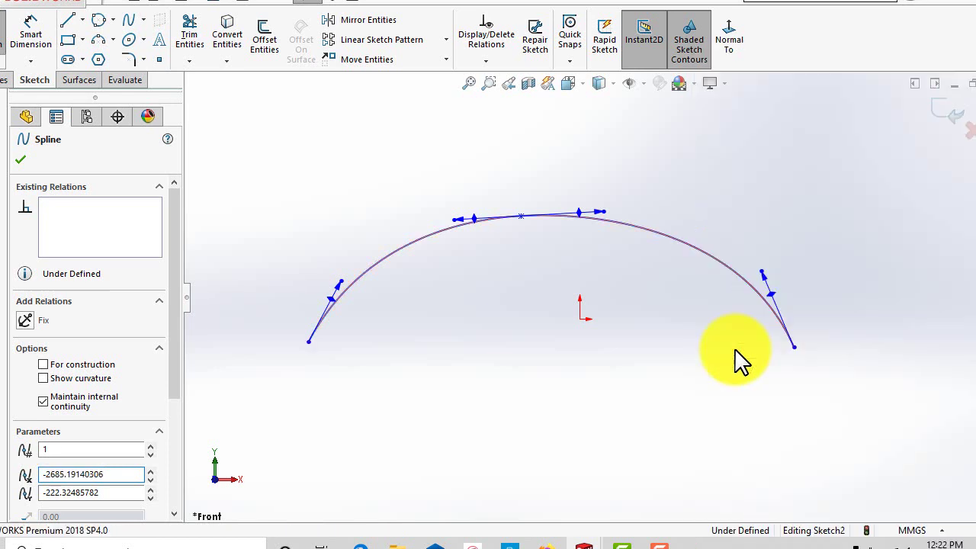
click(690, 245)
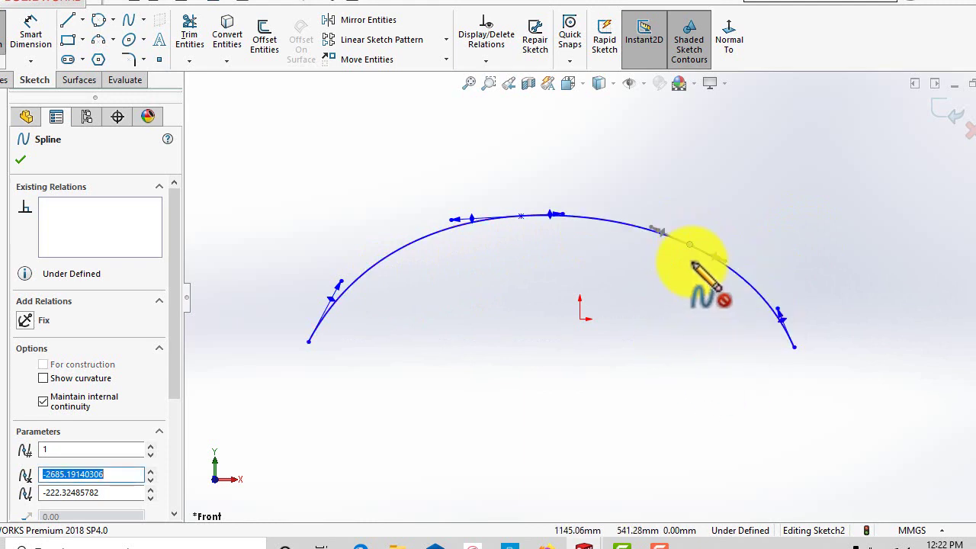
right_click(648, 279)
click(680, 298)
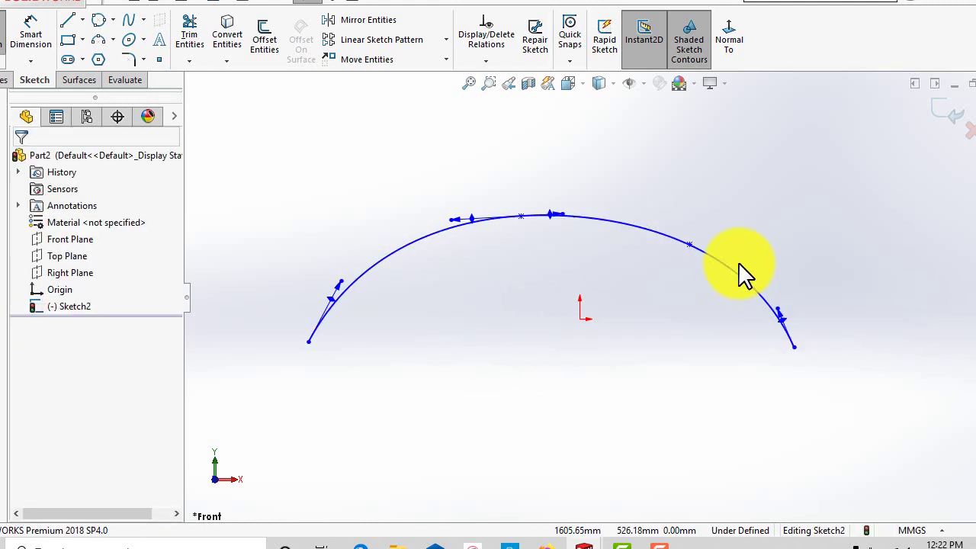
Reshape the spline at the inserted point by rotating its right-hand tangent handle slightly and lengthening it.
click(690, 245)
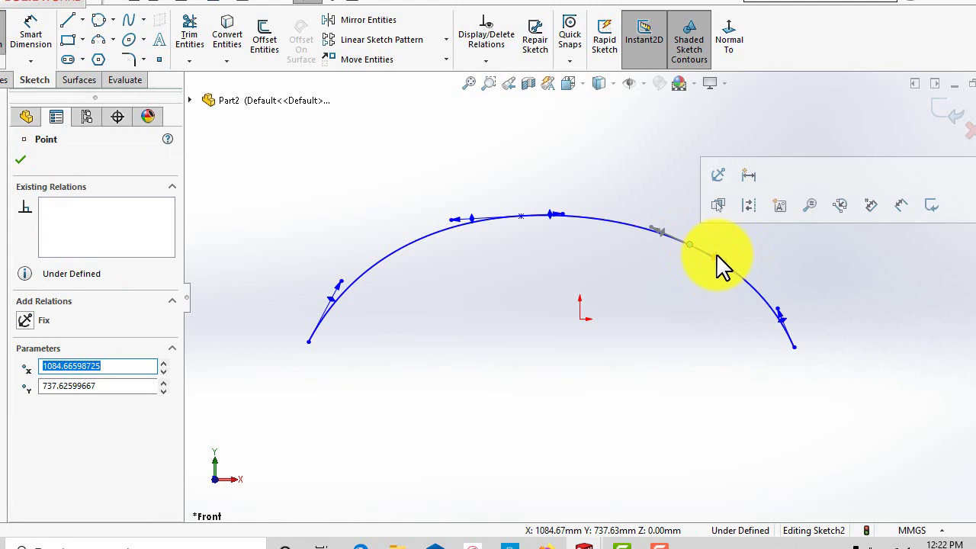
mouse_move(720, 267)
mouse_down()
mouse_move(724, 278)
mouse_move(741, 267)
mouse_move(716, 265)
mouse_up()
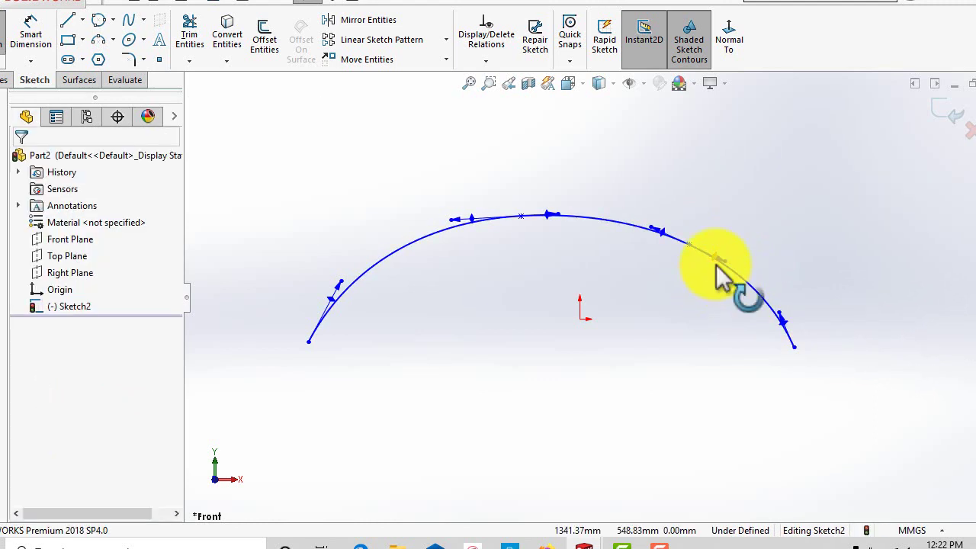
scroll(720, 276, down, 3)
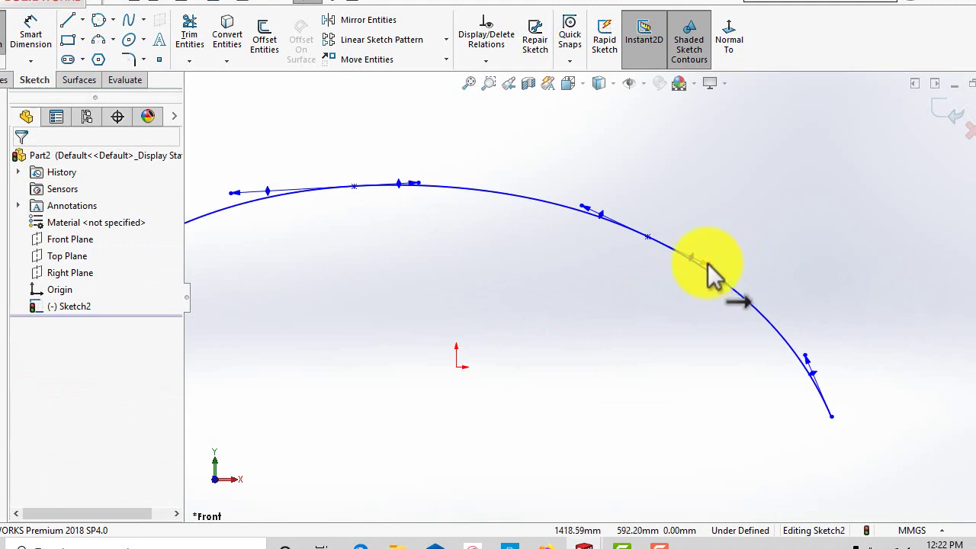
click(709, 273)
click(689, 324)
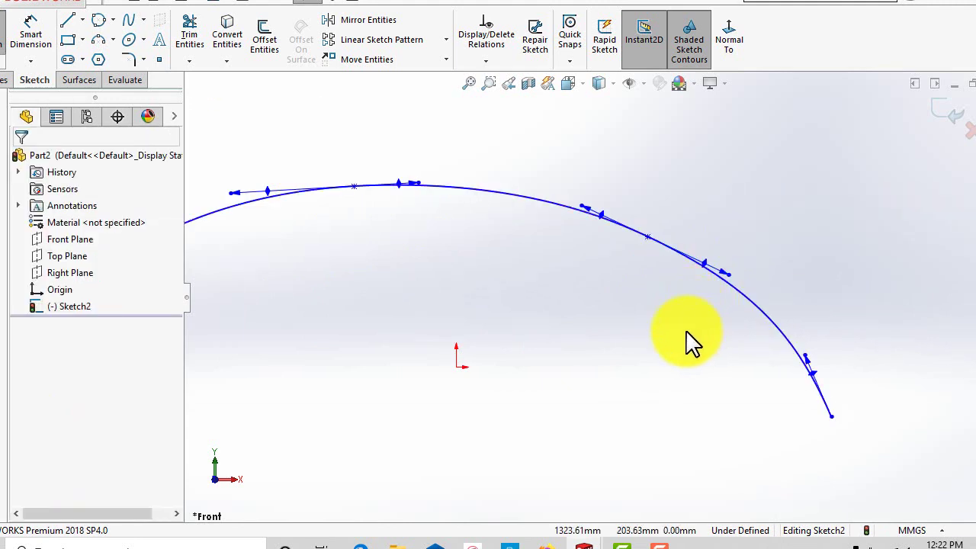
Sketch a Bezier style spline with four control vertices arching wide over the existing spline, and end it at the fourth vertex.
scroll(690, 343, up, 4)
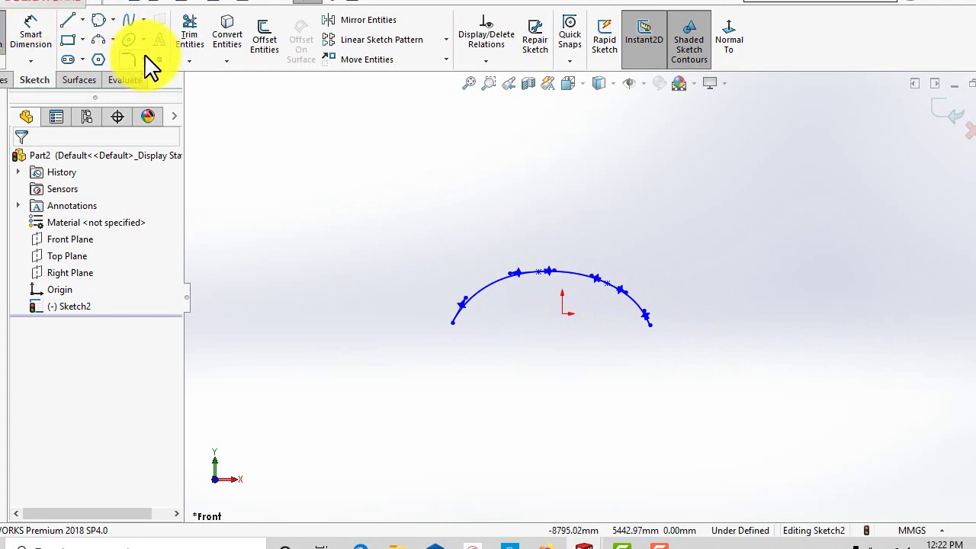
click(144, 21)
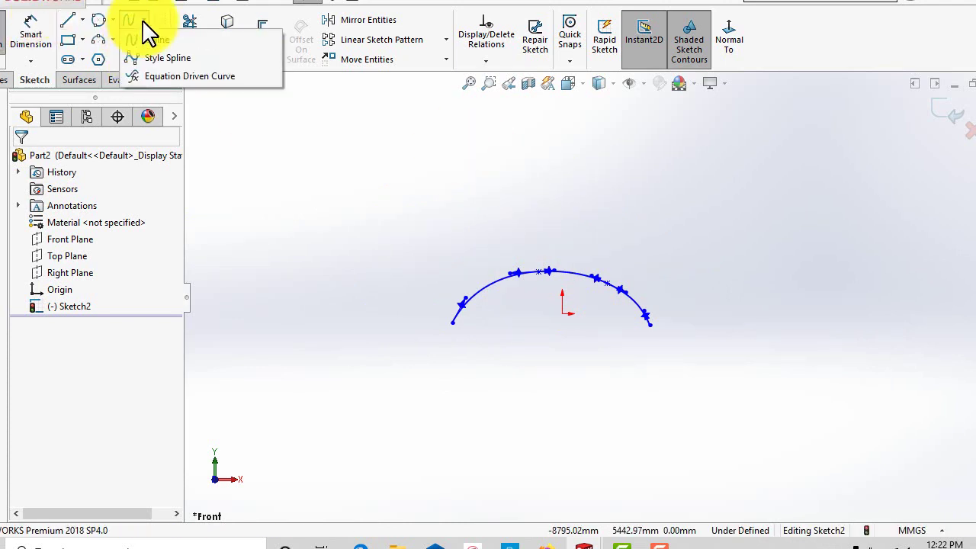
click(167, 58)
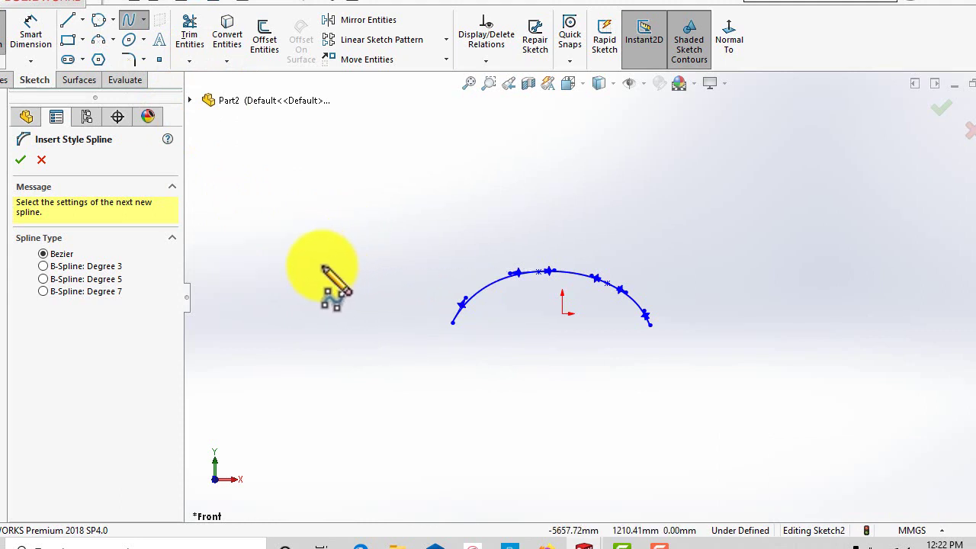
click(297, 271)
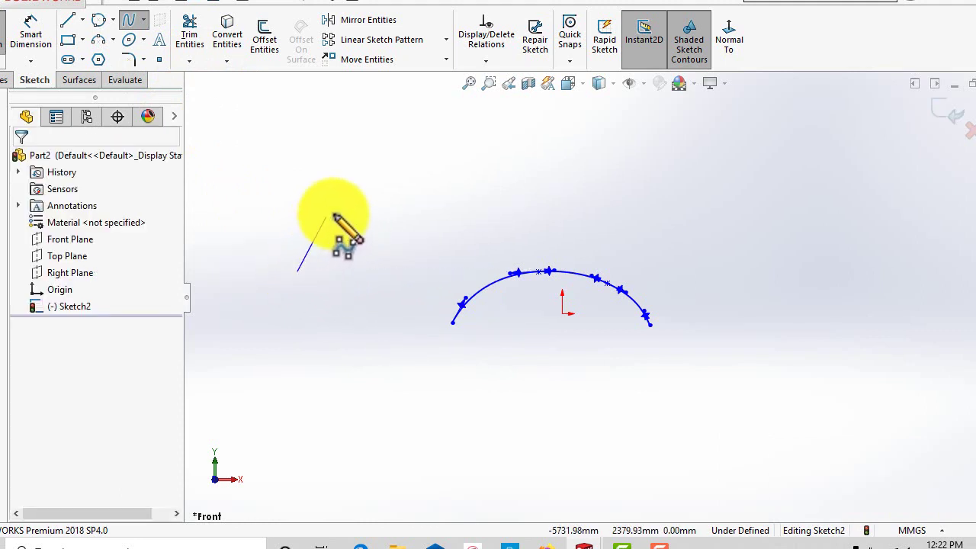
click(413, 154)
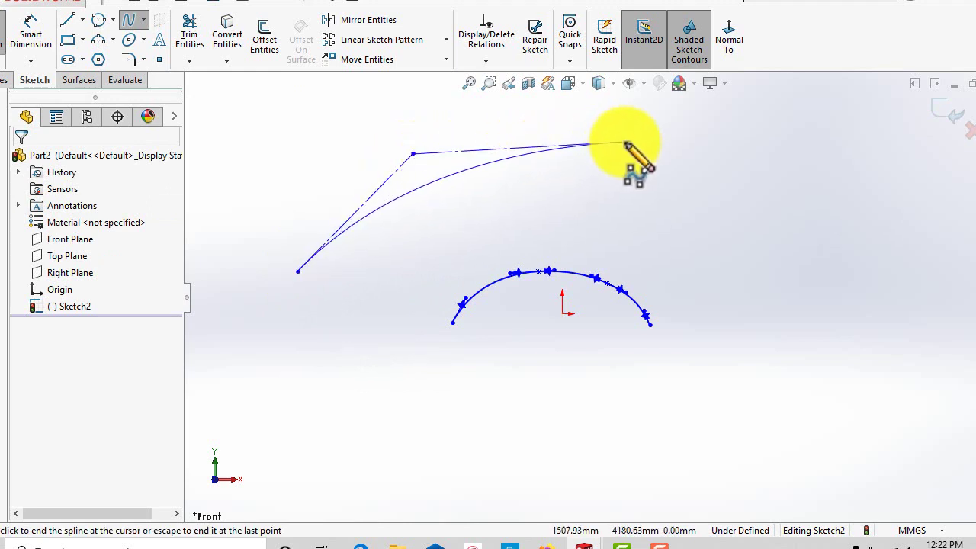
click(625, 142)
click(790, 284)
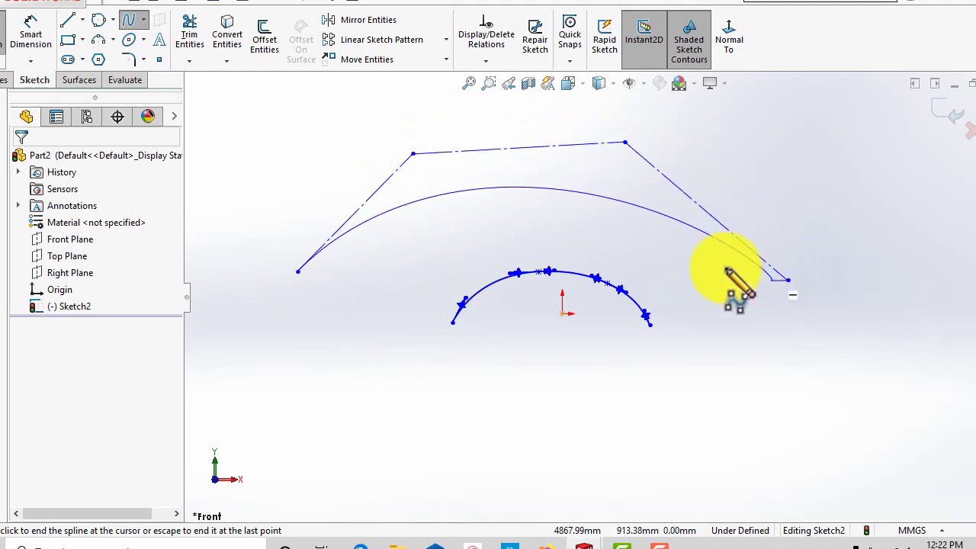
right_click(816, 223)
click(793, 208)
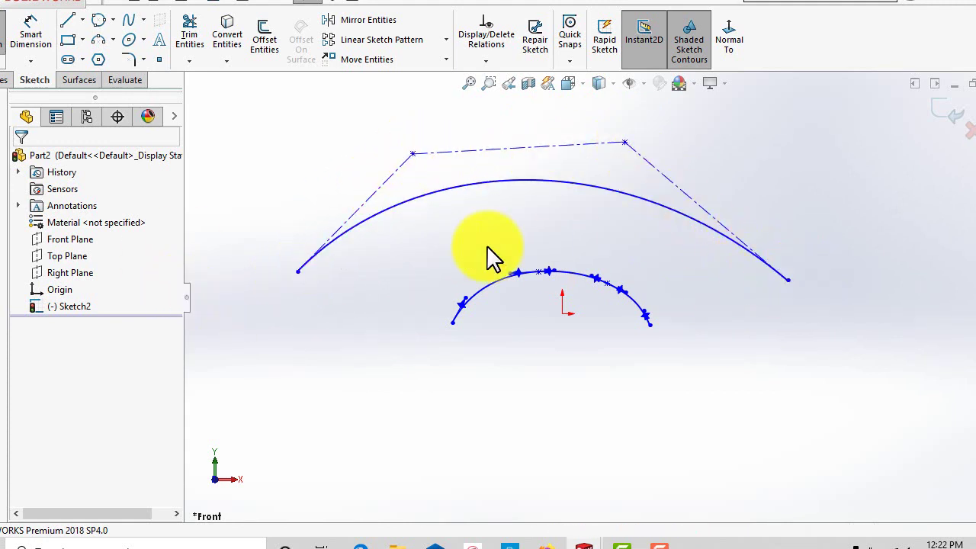
Reshape the style spline by moving its left endpoint and both upper control vertices outward, the left vertex to about X -3634, Y 4273 mm.
mouse_move(296, 273)
mouse_down()
mouse_move(272, 281)
mouse_move(292, 271)
mouse_up()
key(Escape)
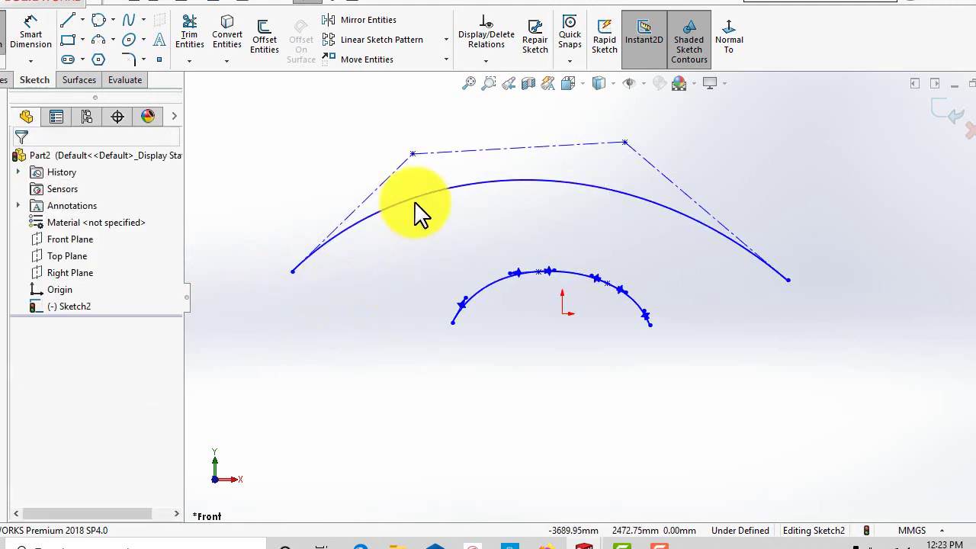
mouse_move(412, 155)
mouse_down()
mouse_move(431, 212)
mouse_move(423, 177)
mouse_move(364, 119)
mouse_move(271, 141)
mouse_move(255, 161)
mouse_move(413, 138)
mouse_up()
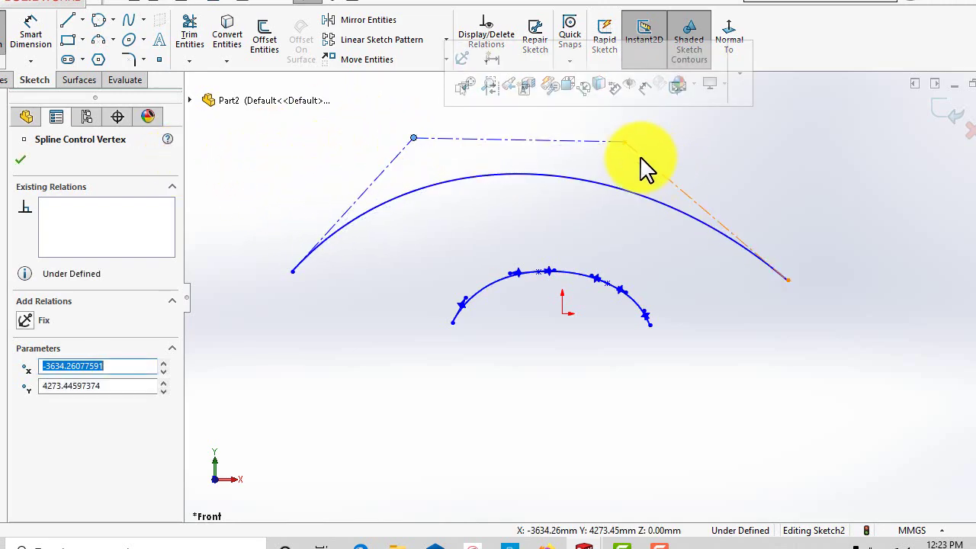
drag(627, 144, 678, 146)
click(378, 277)
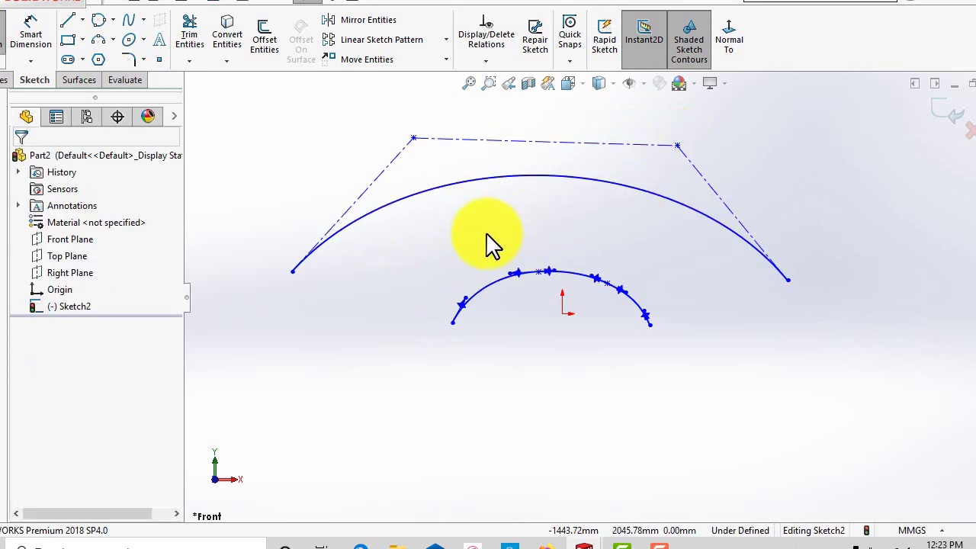
Try to insert a control vertex at the middle of the style spline's upper control line.
click(546, 183)
right_click(546, 183)
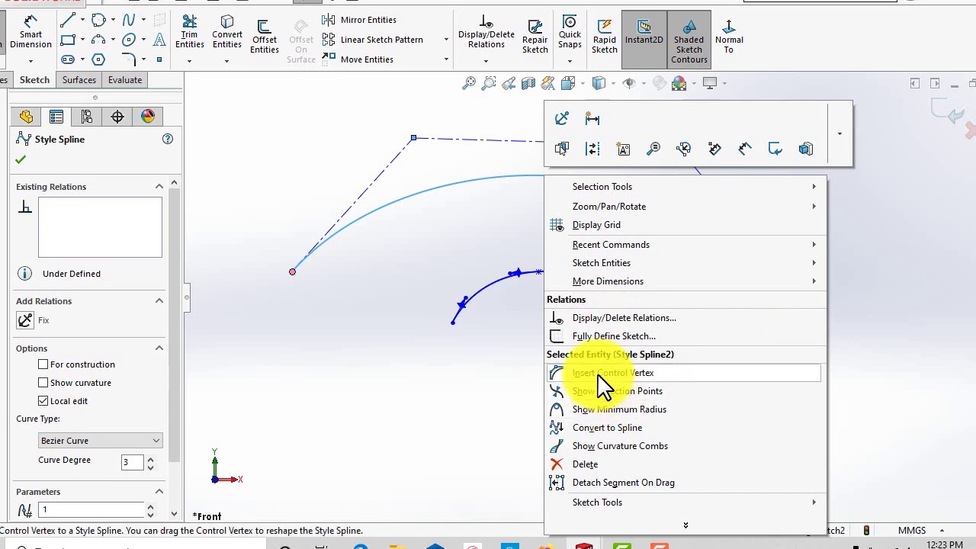
click(598, 373)
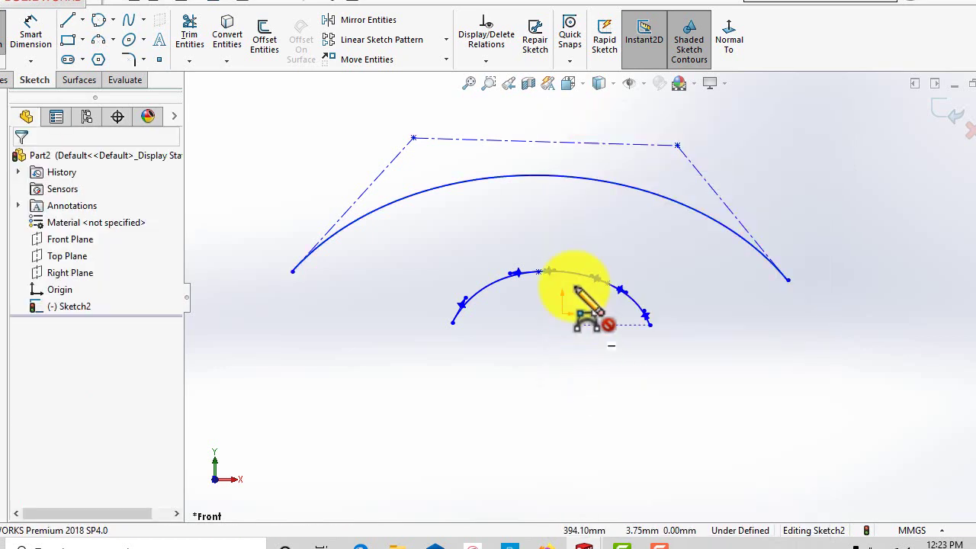
click(547, 144)
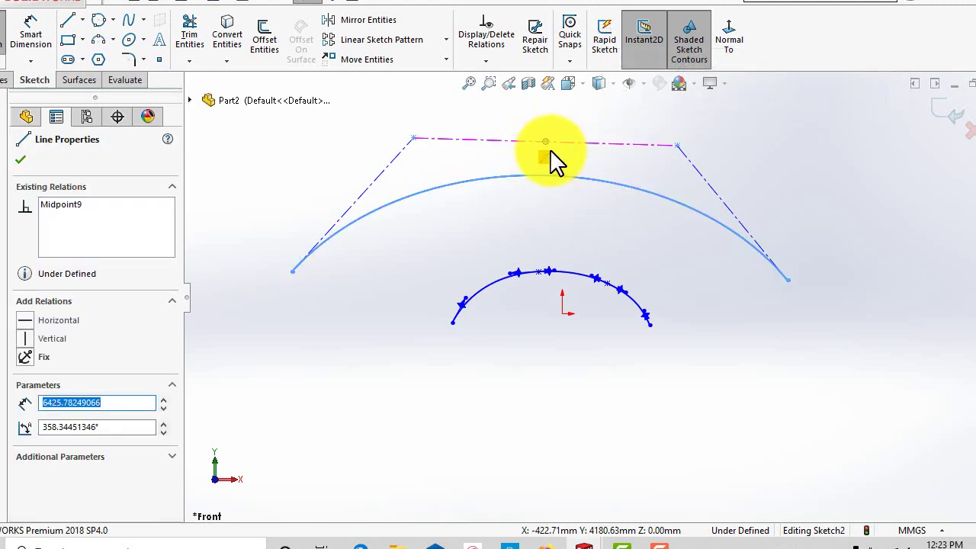
click(476, 244)
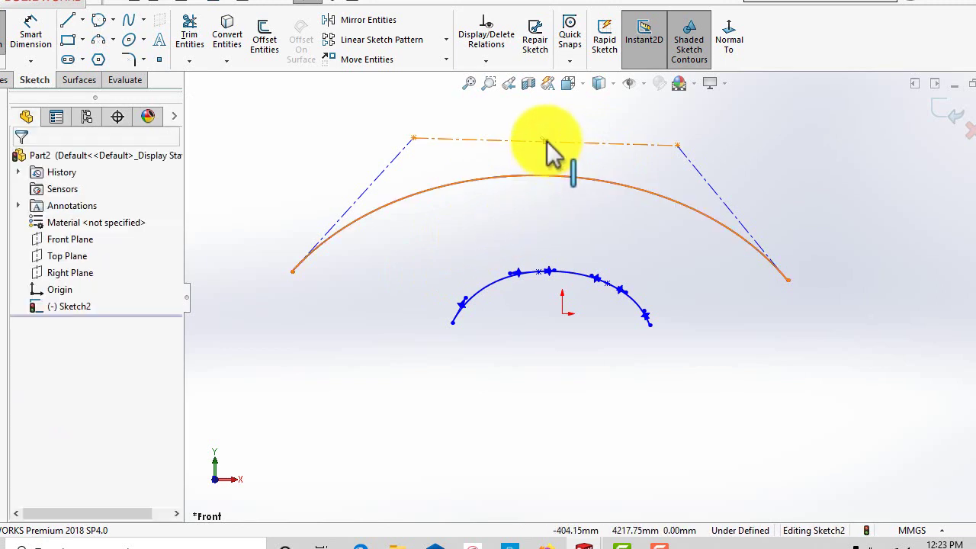
right_click(546, 145)
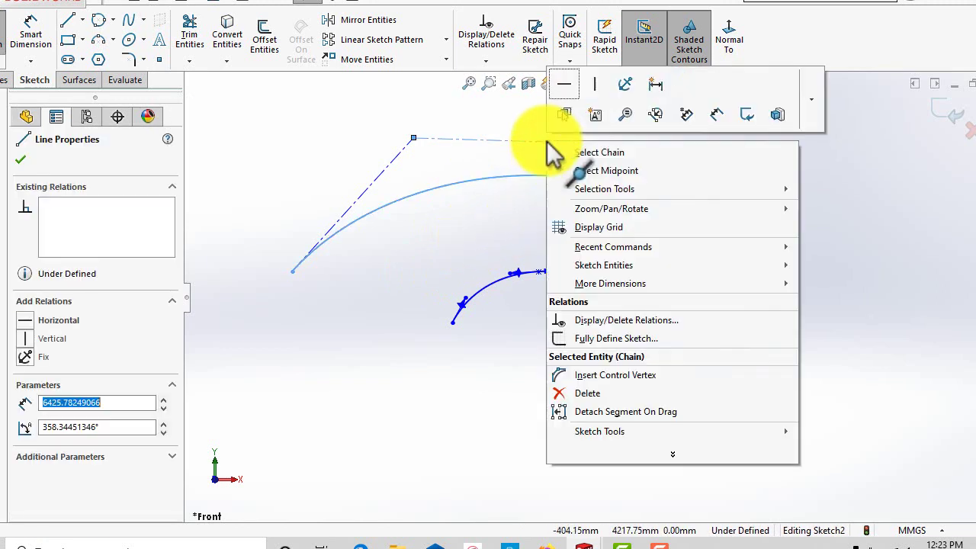
click(380, 314)
right_click(502, 140)
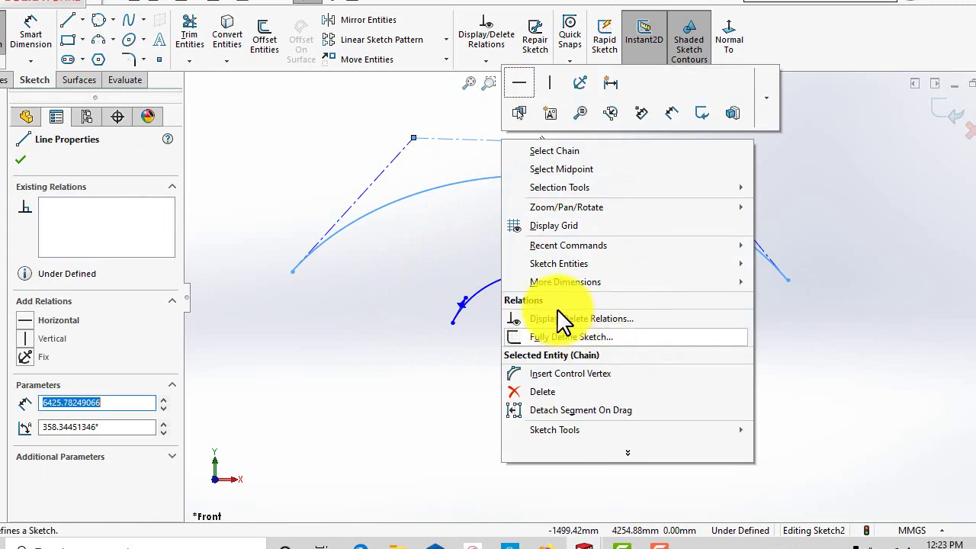
click(298, 294)
Insert a control vertex near the middle of the style spline's upper control line and raise it to about X -608, Y 5090 mm.
right_click(517, 180)
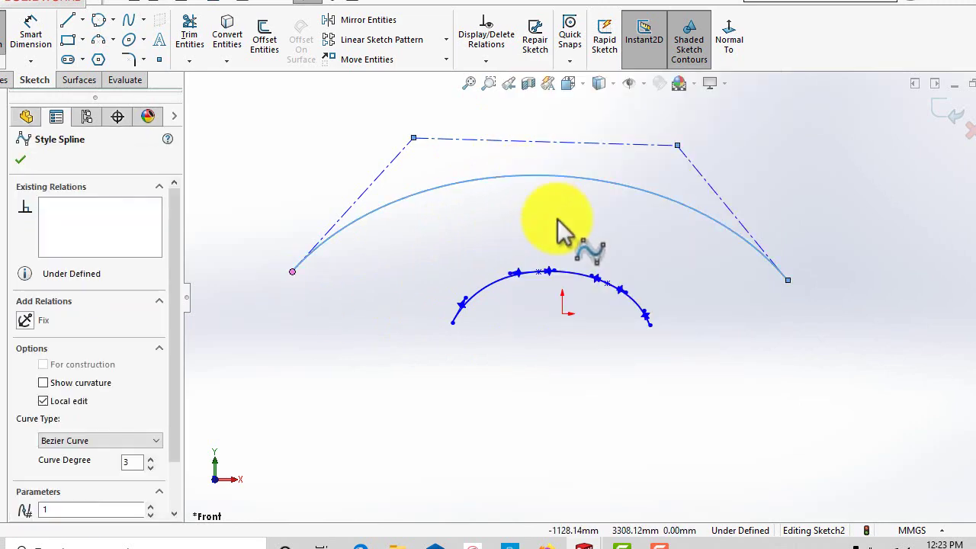
click(566, 376)
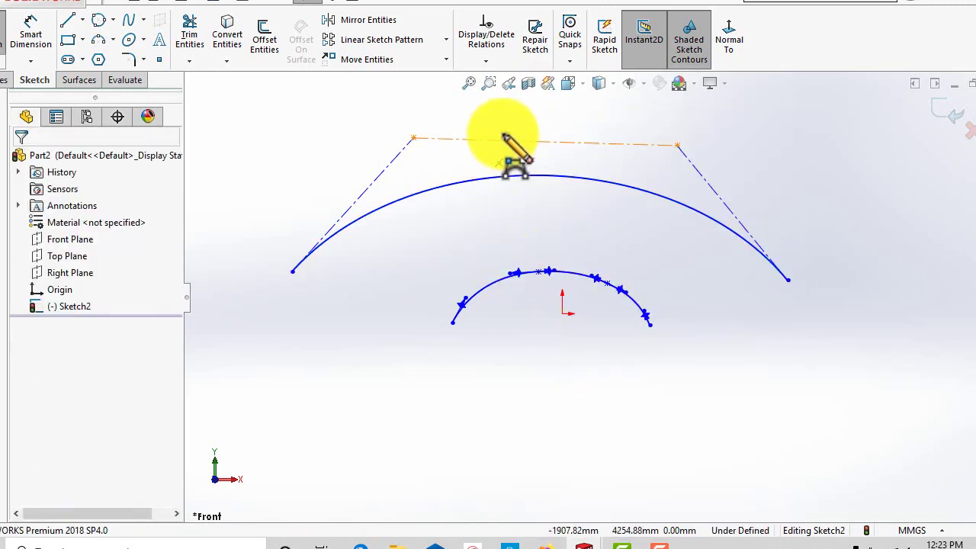
click(540, 143)
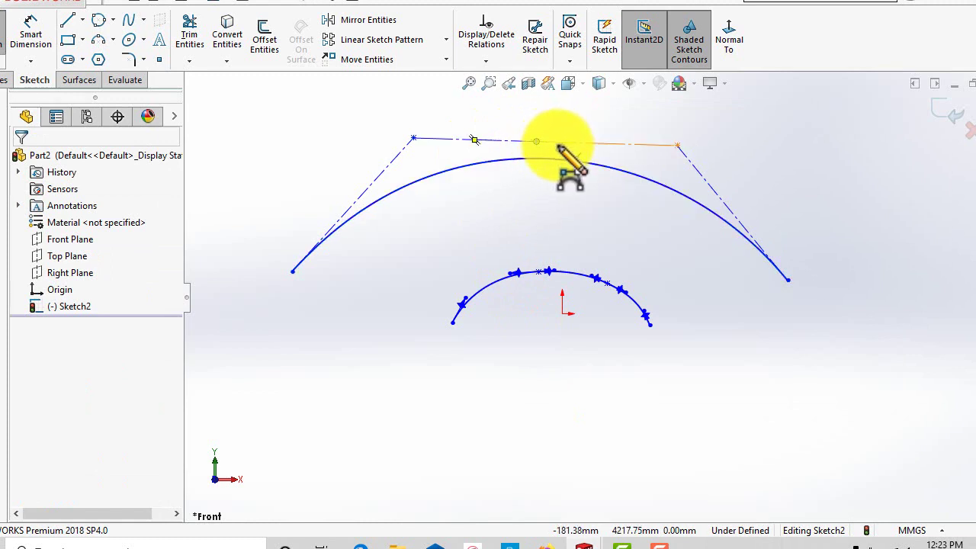
right_click(520, 200)
click(561, 203)
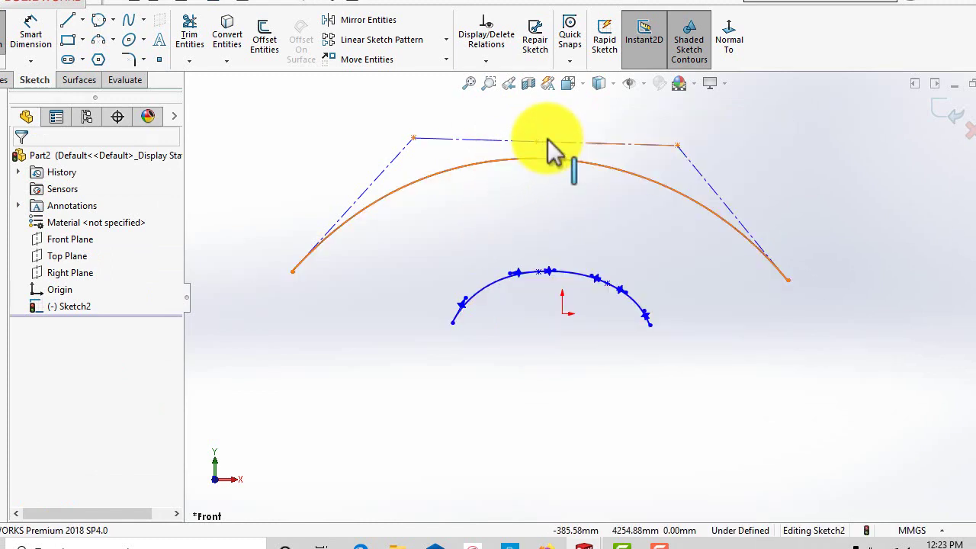
drag(536, 140, 534, 105)
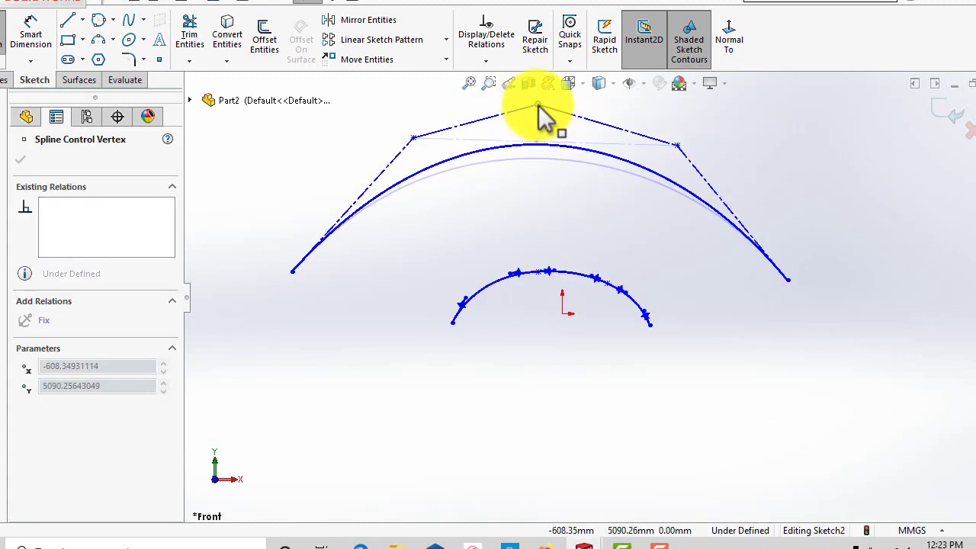
click(523, 201)
scroll(595, 259, up, 3)
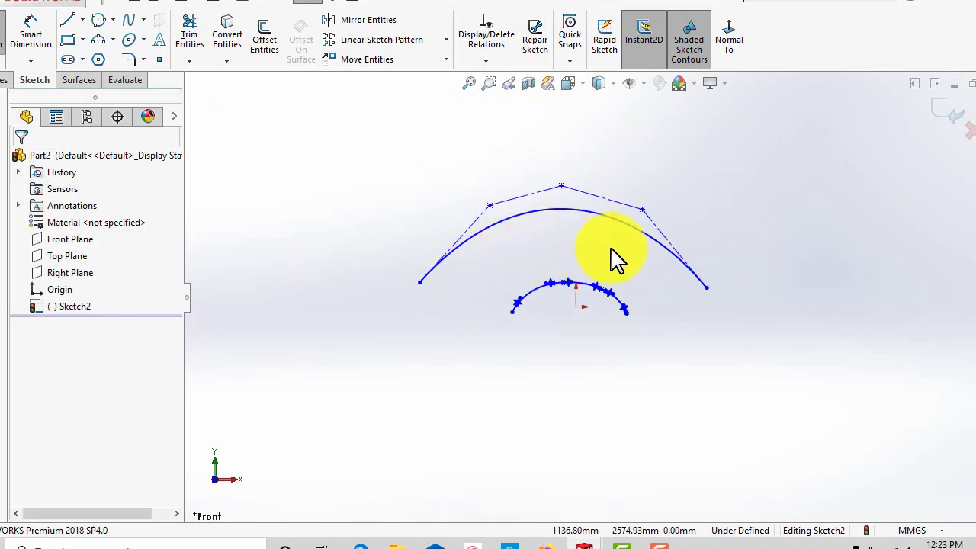
scroll(725, 206, down, 2)
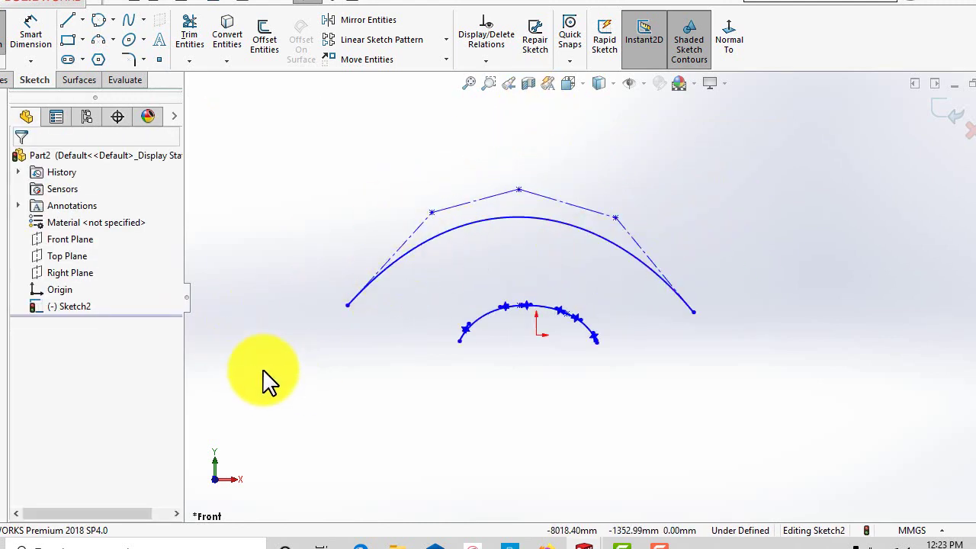
scroll(497, 458, up, 2)
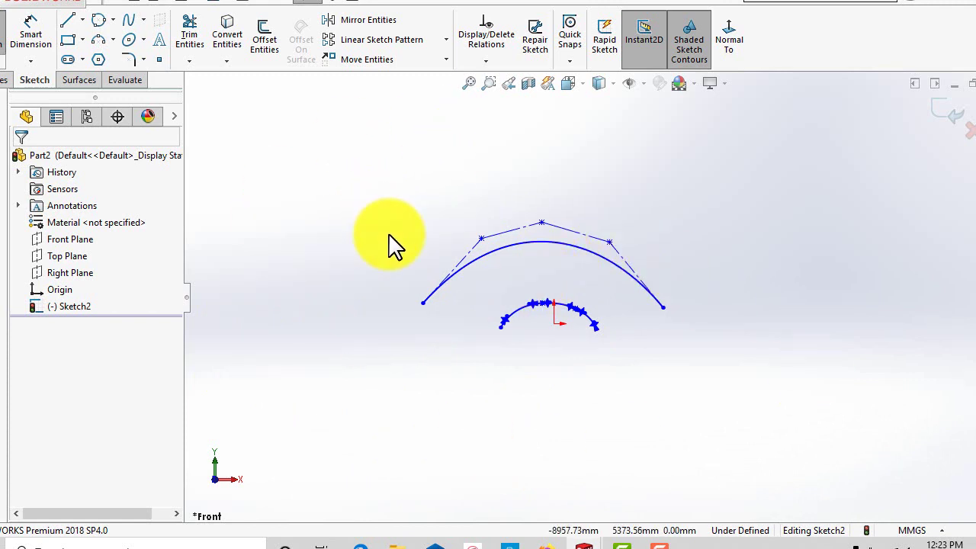
scroll(566, 326, down, 2)
scroll(580, 339, down, 2)
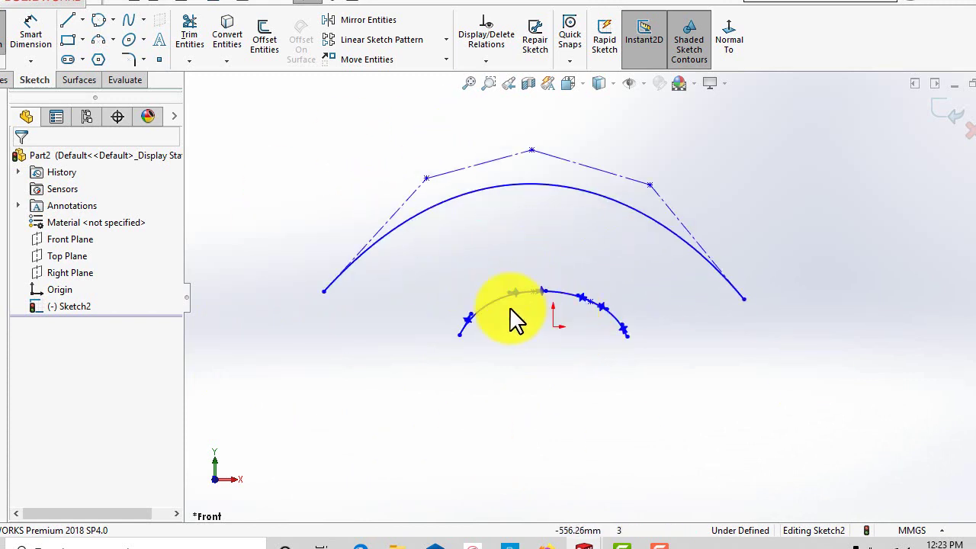
scroll(404, 324, up, 2)
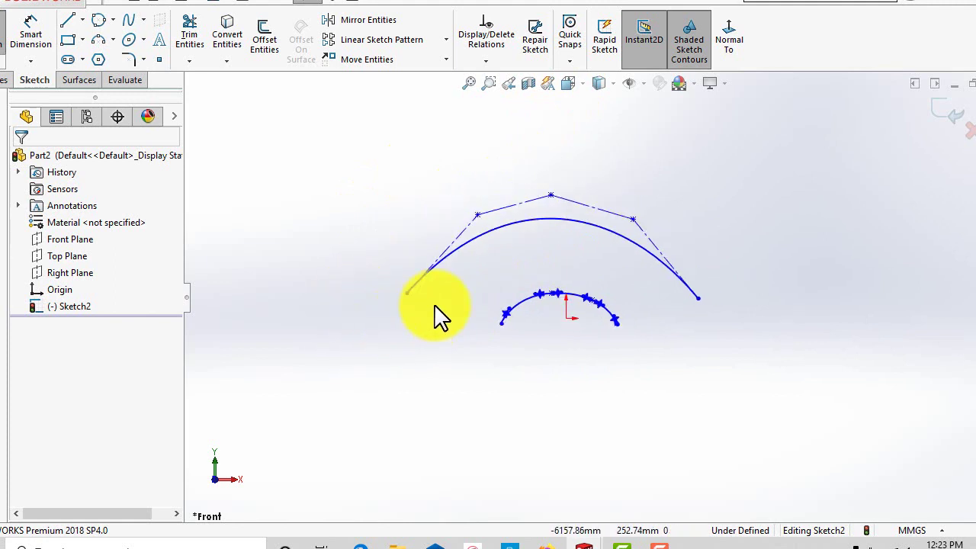
scroll(439, 314, down, 2)
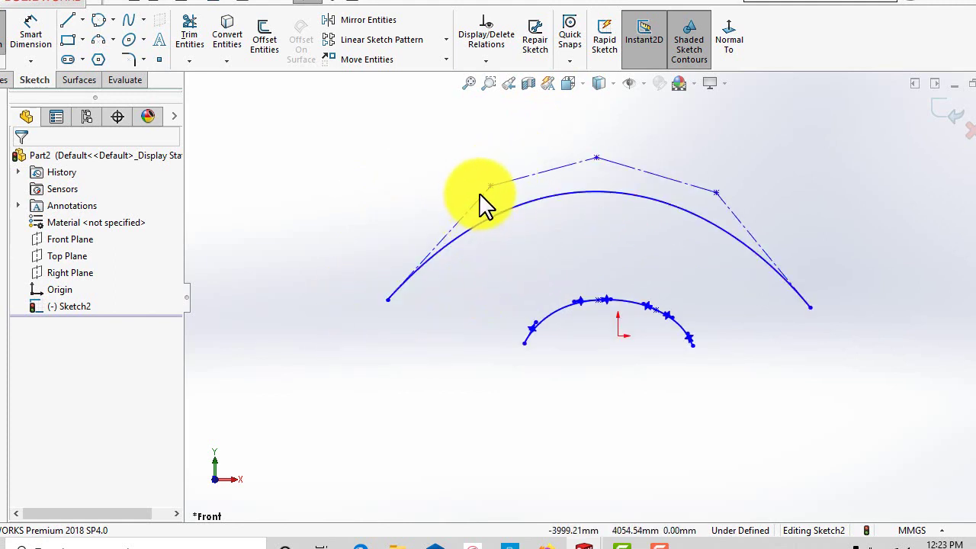